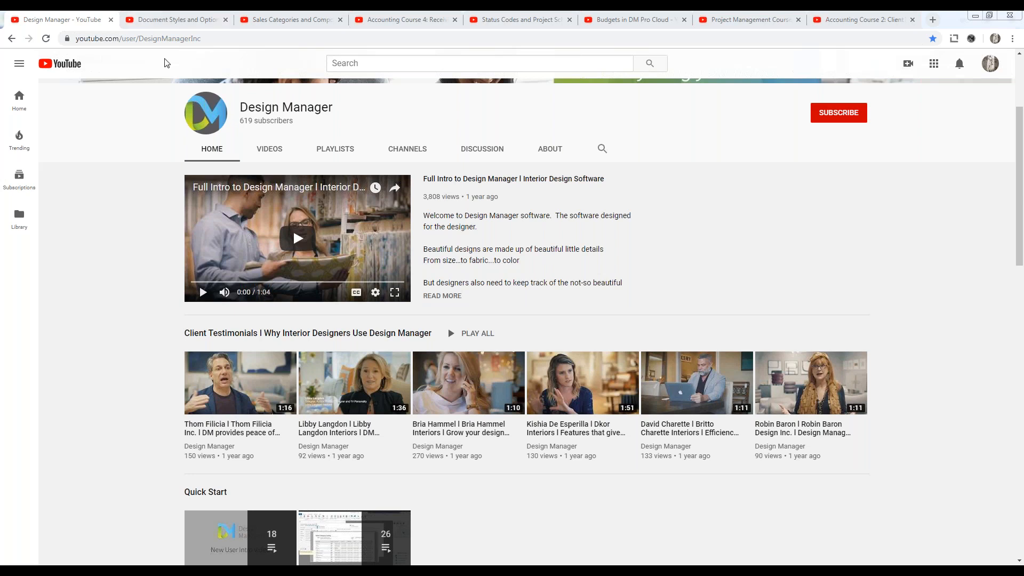
# Look through the Design Manager YouTube channel's quick-start playlists, tutorials, project management and accounting courses, and weekly webinars
pyautogui.click(143, 40)
pyautogui.moveTo(141, 40); pyautogui.dragTo(203, 39)
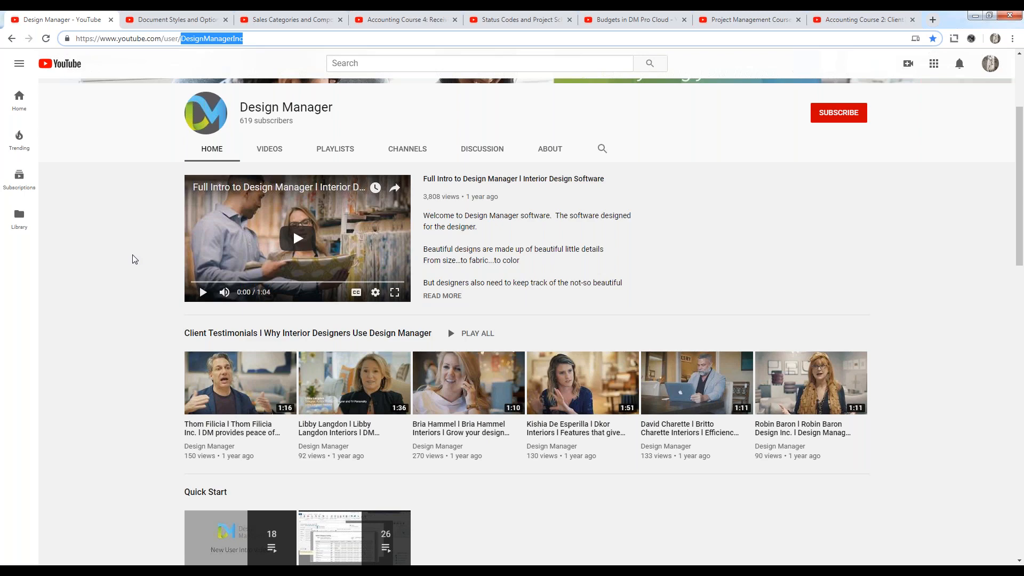
pyautogui.scroll(-4, 132, 255)
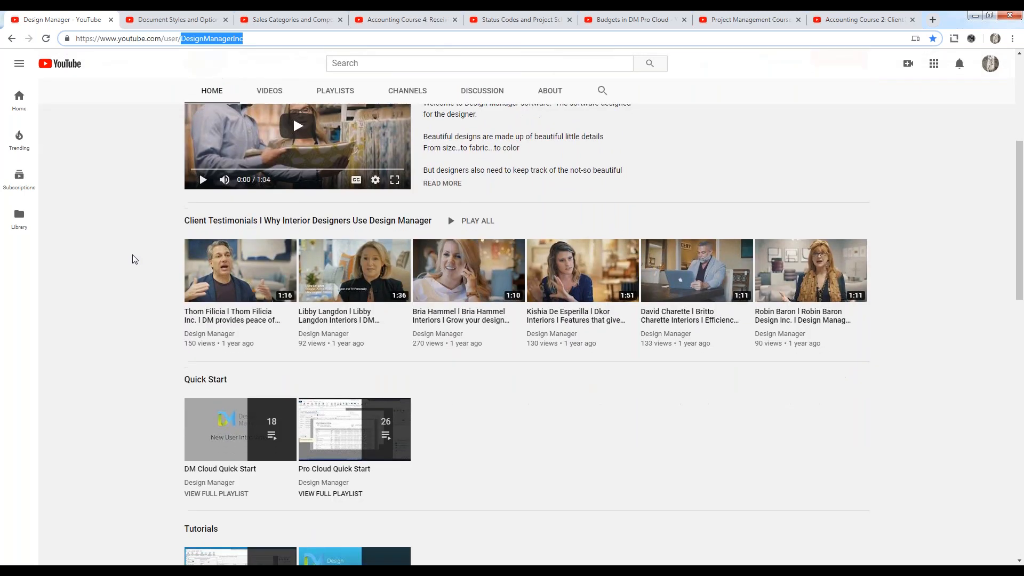
pyautogui.scroll(-2, 125, 250)
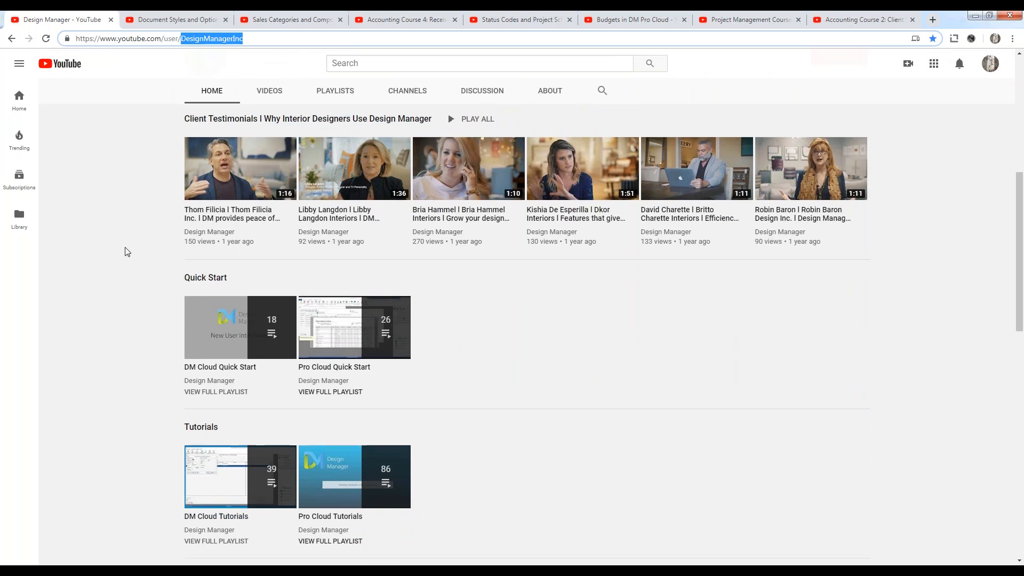
pyautogui.scroll(-1, 127, 252)
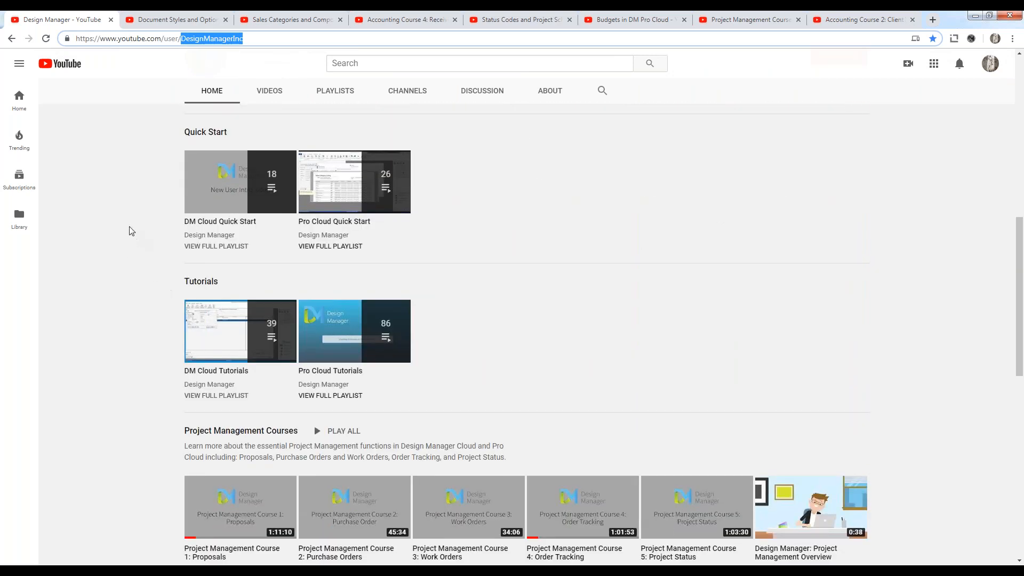
pyautogui.scroll(-3, 132, 231)
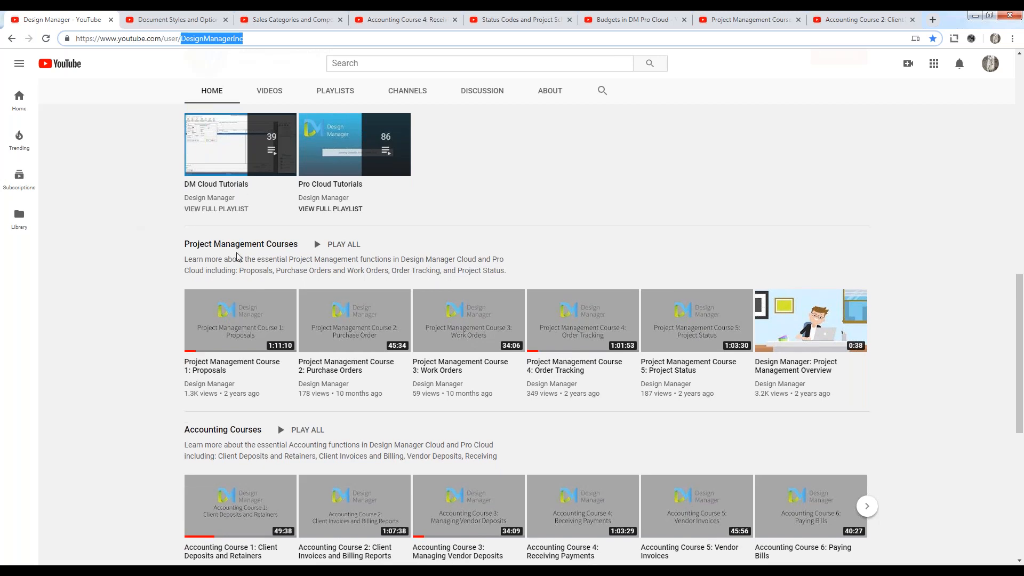
pyautogui.scroll(-2, 153, 302)
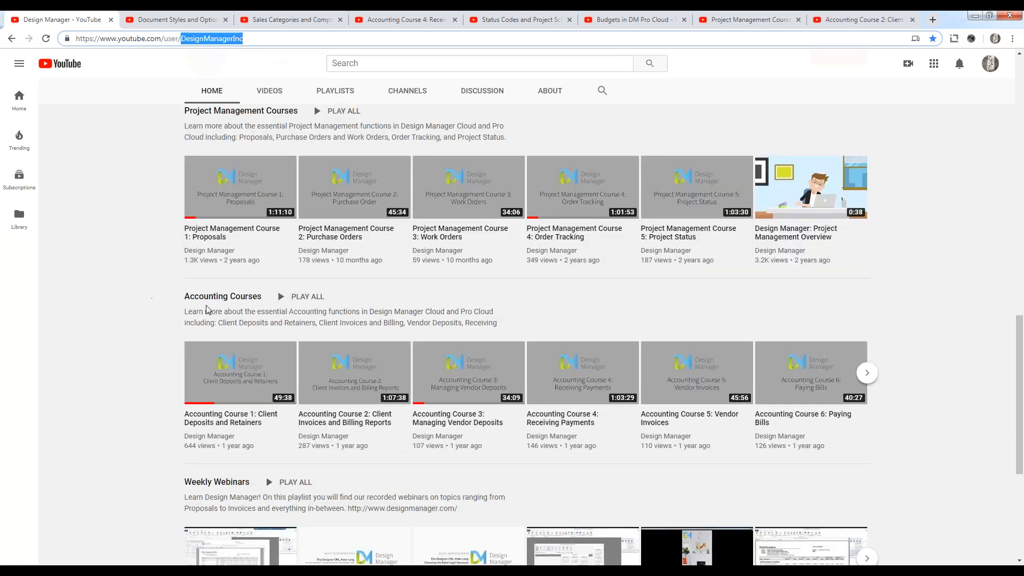
pyautogui.scroll(-3, 145, 307)
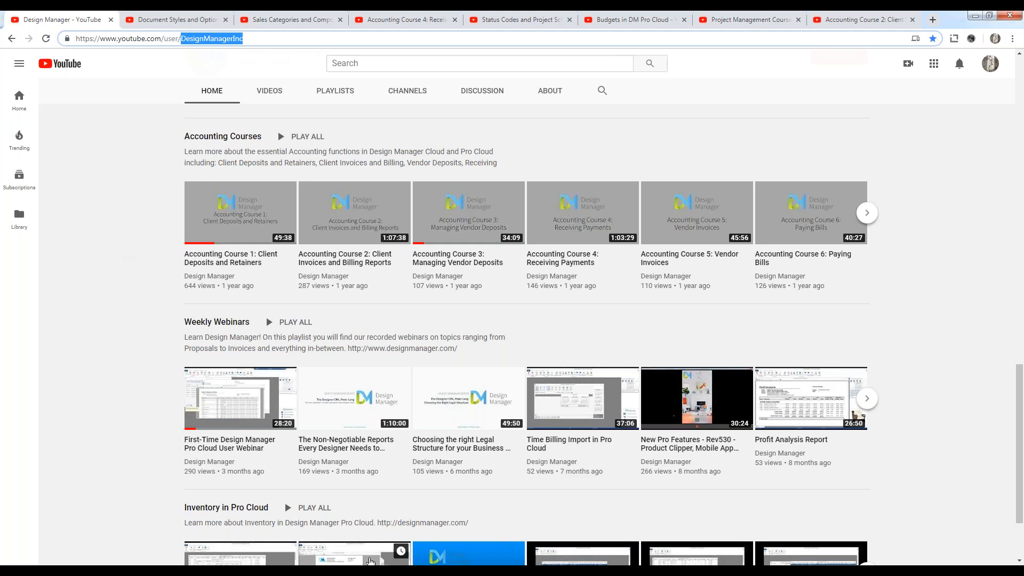
# Switch to Design Manager Pro Cloud and open Company Information and Settings
pyautogui.moveTo(358, 571)
pyautogui.click(356, 520)
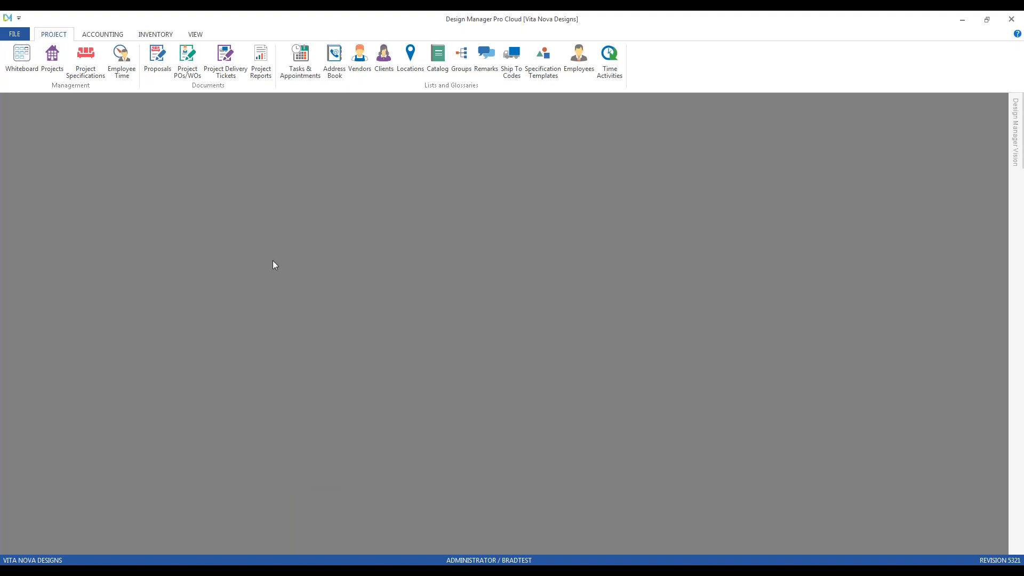
pyautogui.click(16, 35)
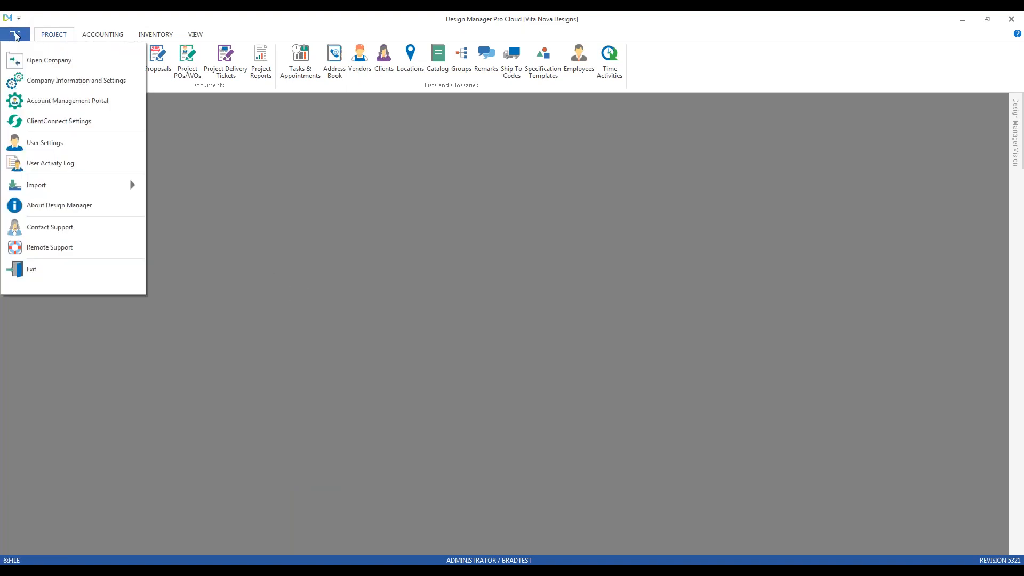
pyautogui.click(85, 80)
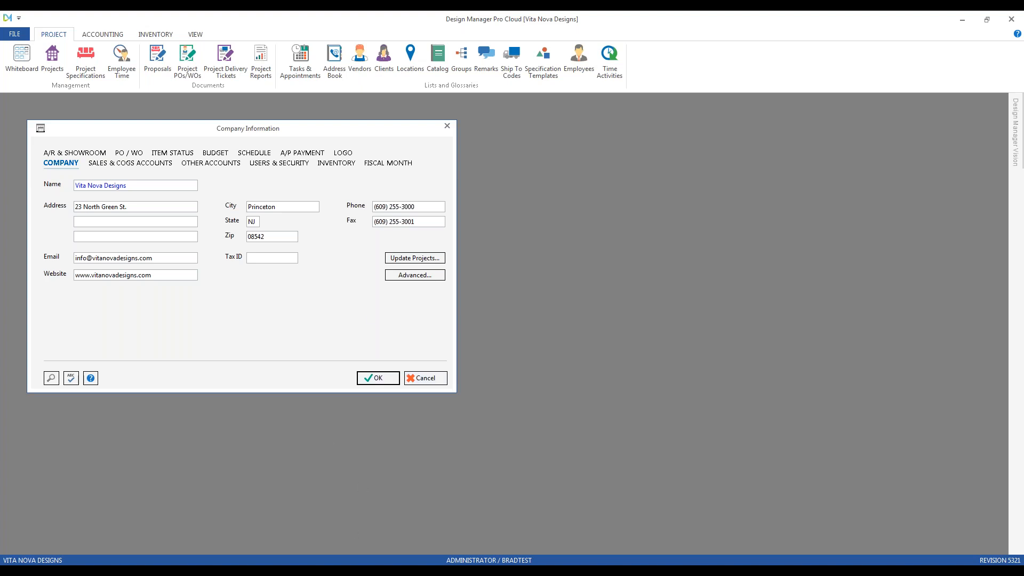
# Switch to Chrome, highlight the title of the "Document Styles and Options" video and close that video's page
pyautogui.moveTo(273, 570)
pyautogui.click(273, 528)
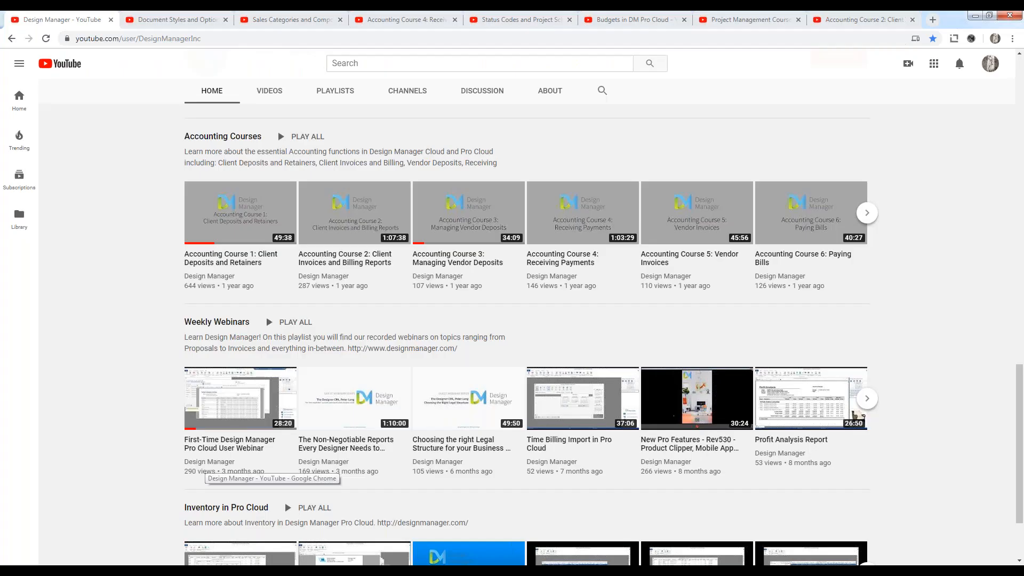
pyautogui.click(179, 23)
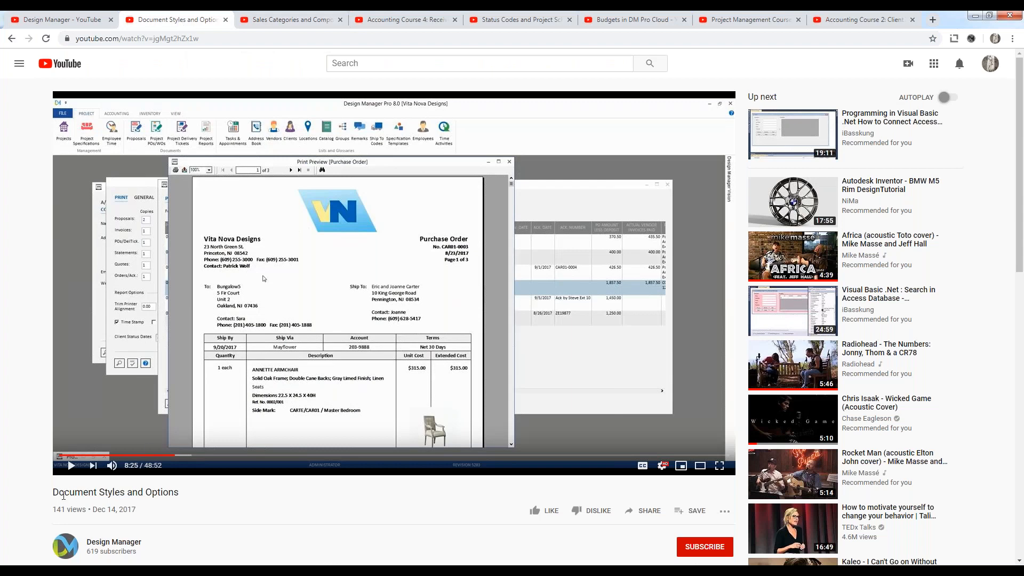
pyautogui.moveTo(55, 492); pyautogui.dragTo(218, 521)
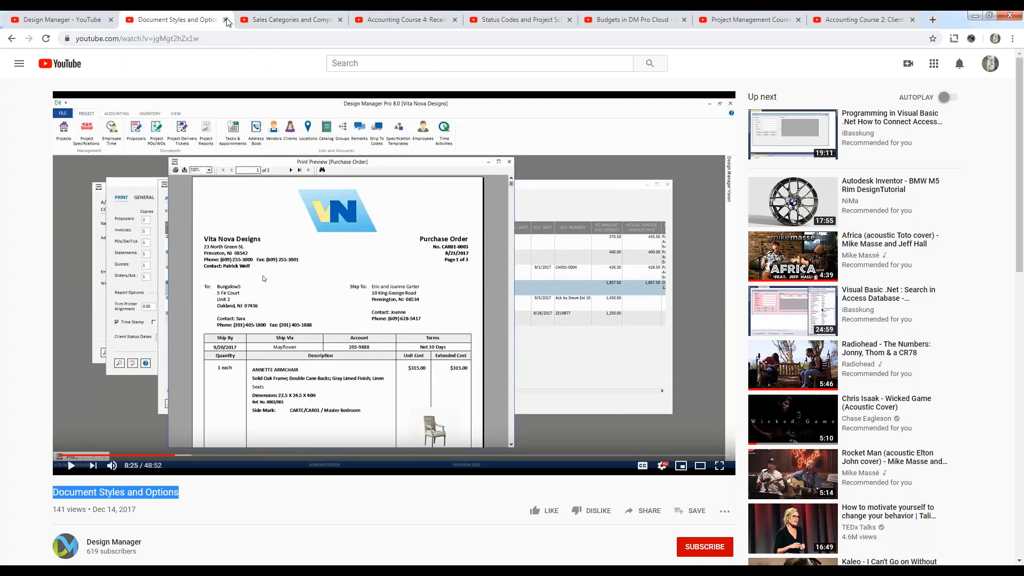
pyautogui.hotkey('ctrl', 'Tab')
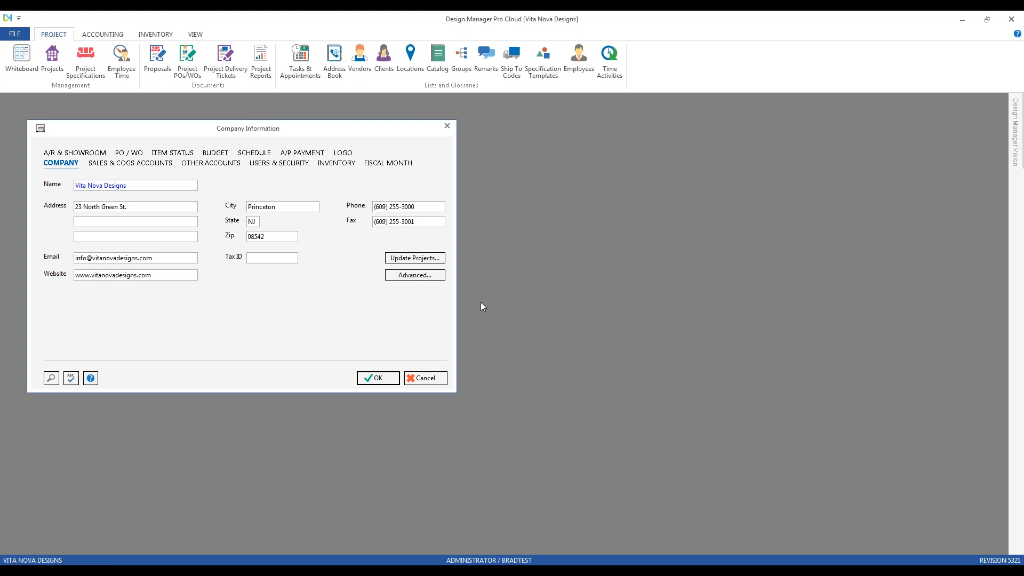
# Show the company's Sales & COGS Accounts and highlight the related video title "Sales Categories and Component Types Explained" in Chrome
pyautogui.click(128, 163)
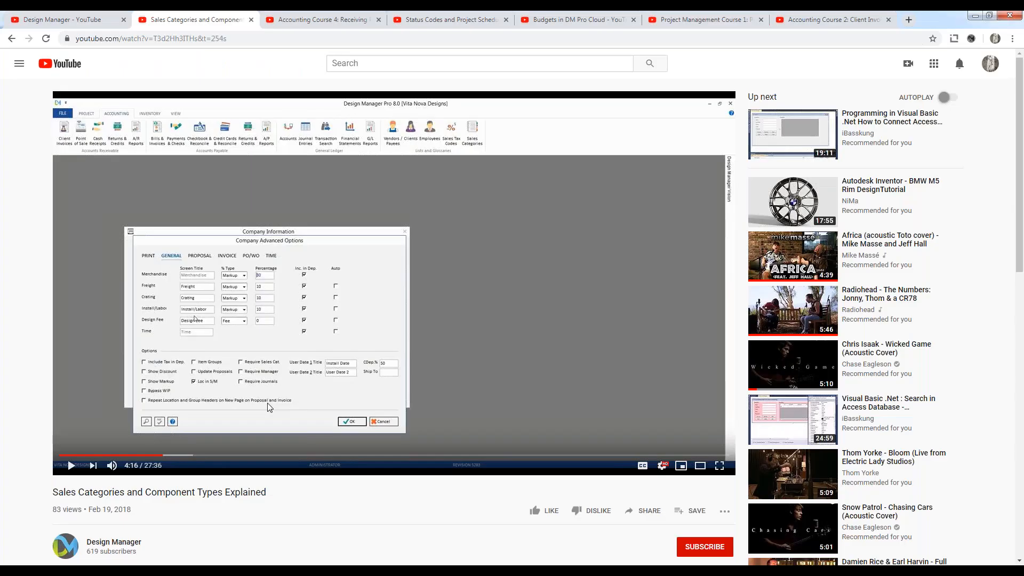
pyautogui.moveTo(52, 493); pyautogui.dragTo(277, 499)
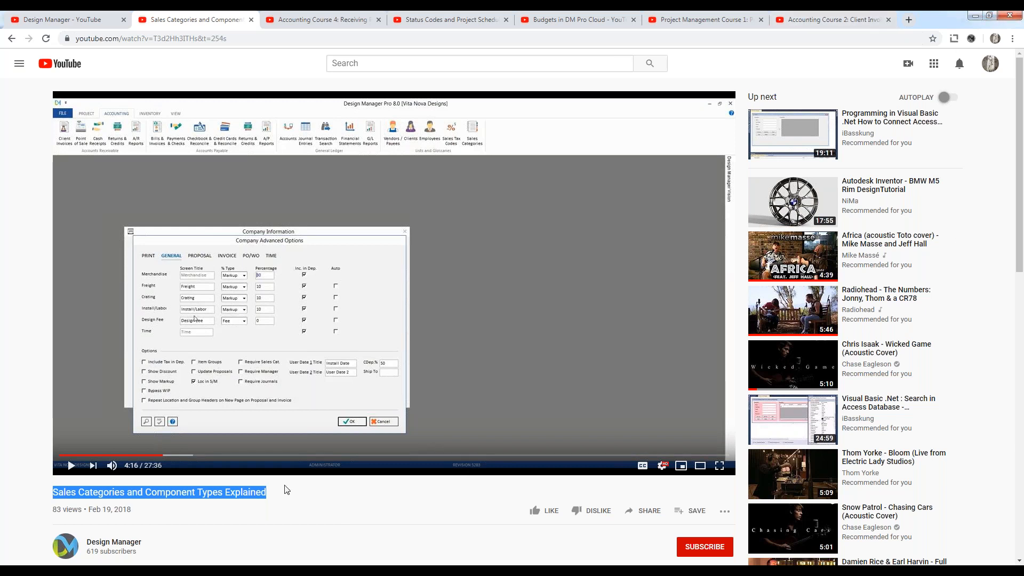
pyautogui.click(976, 16)
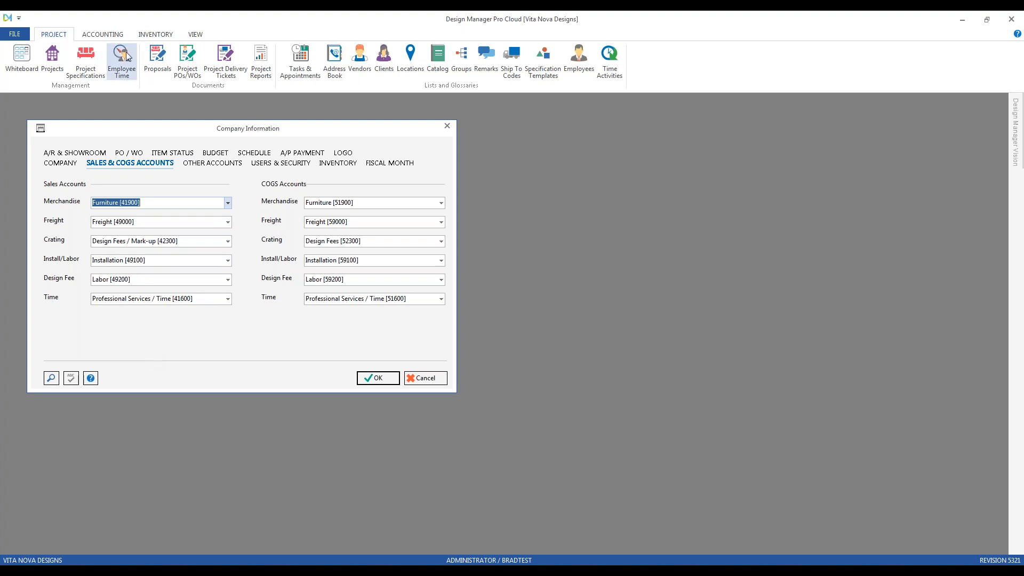
# Open the Sales Category Glossary and place it beside the Company Information window
pyautogui.click(114, 37)
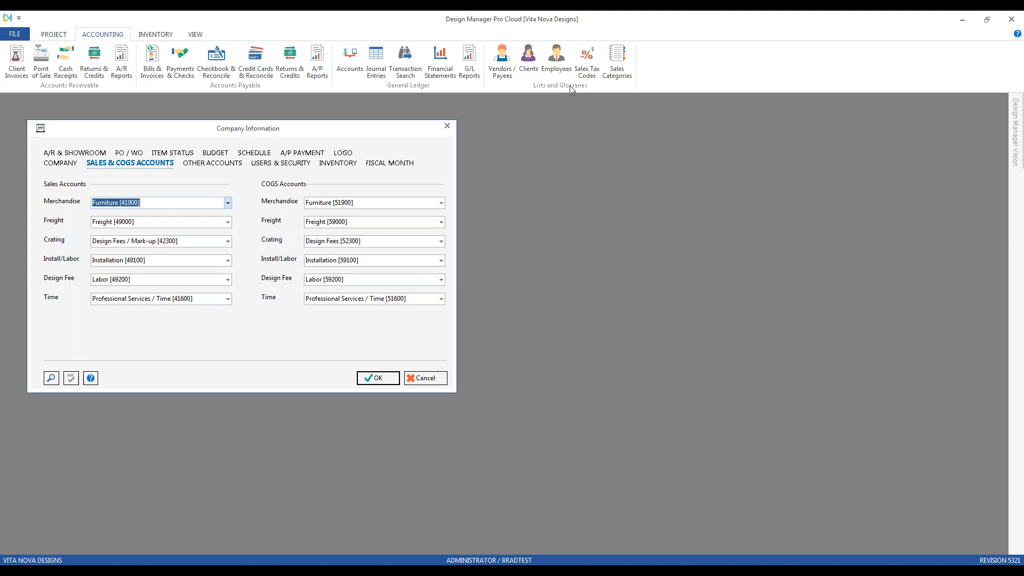
pyautogui.click(622, 61)
pyautogui.moveTo(331, 145); pyautogui.dragTo(763, 127)
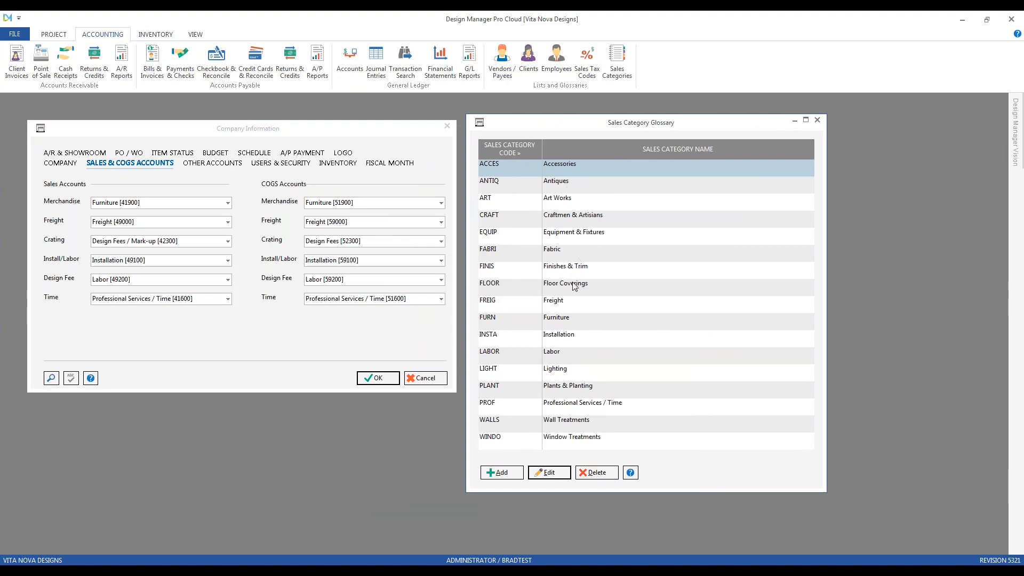
# Open the Furniture sales category to compare its accounts with the company defaults, and close it and the glossary without changes
pyautogui.click(573, 310)
pyautogui.click(571, 319)
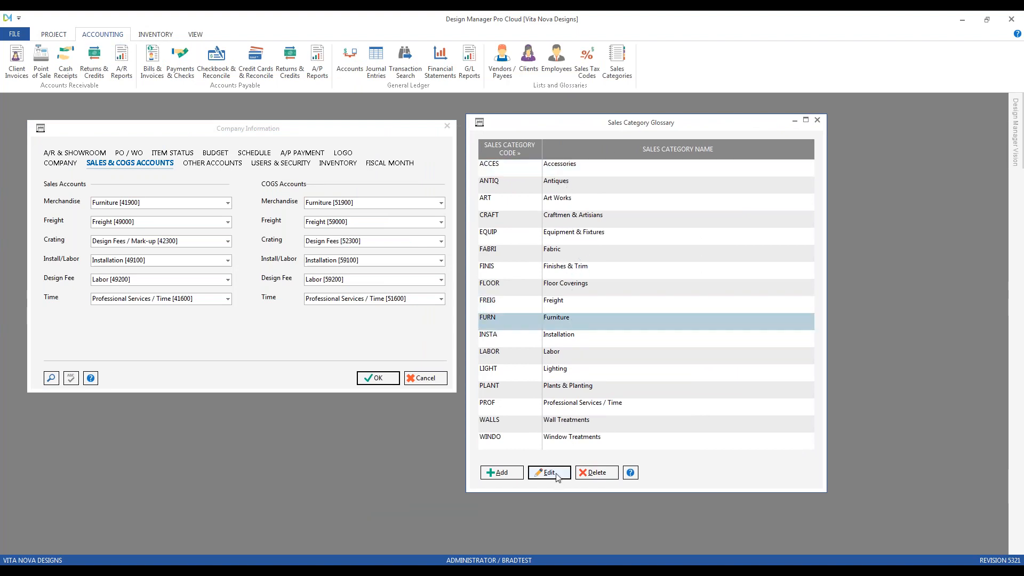
pyautogui.click(555, 474)
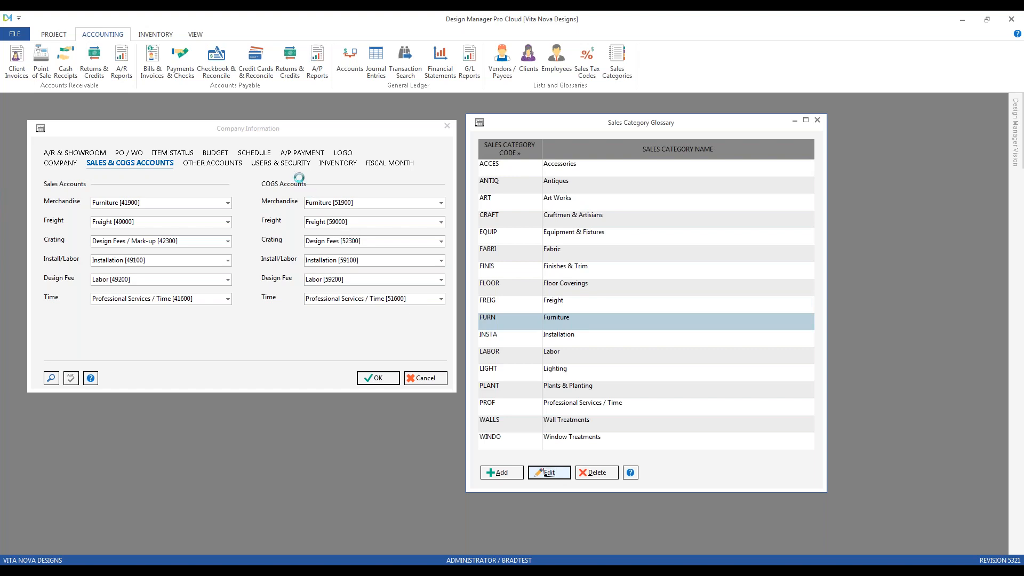
pyautogui.moveTo(270, 154); pyautogui.dragTo(664, 183)
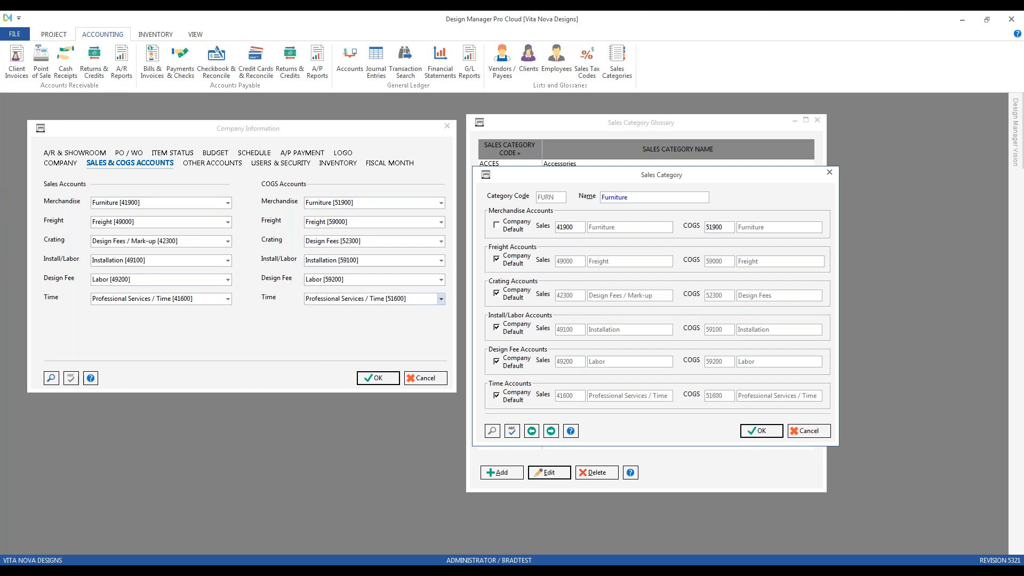
pyautogui.click(816, 430)
pyautogui.click(817, 120)
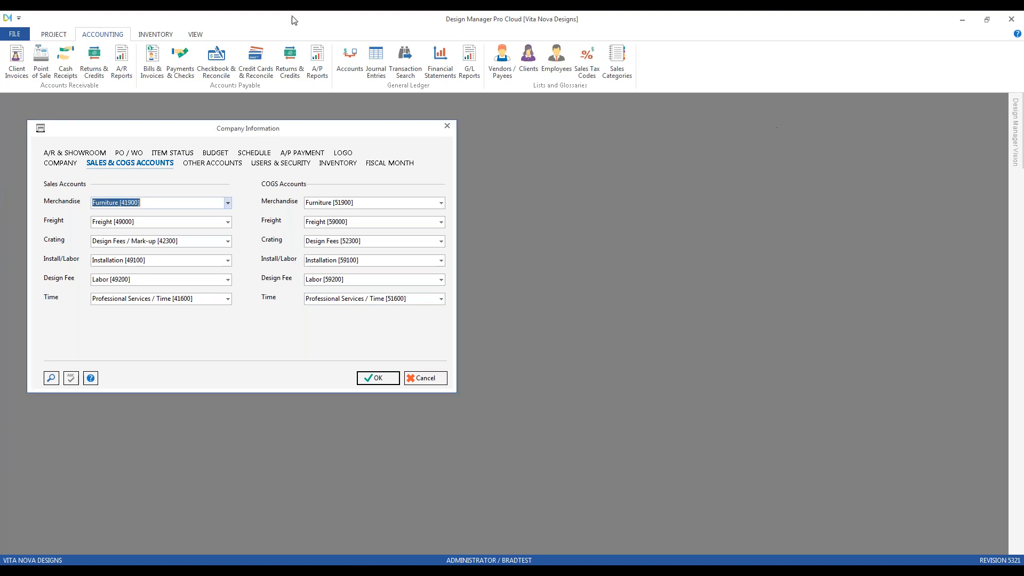
# Open the project specifications for the Pennington Home project, CAR01
pyautogui.click(63, 33)
pyautogui.click(93, 63)
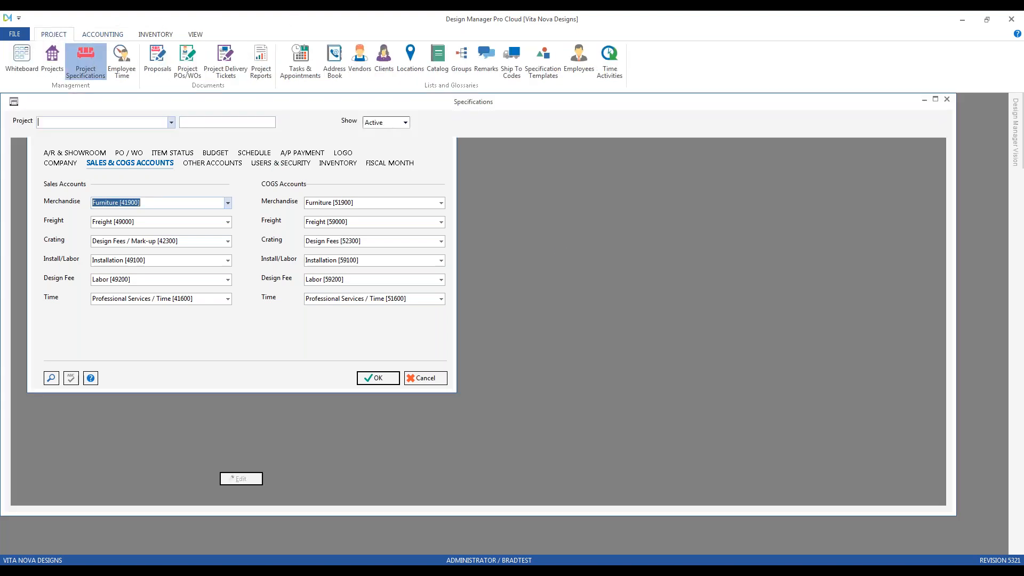
pyautogui.write('ca')
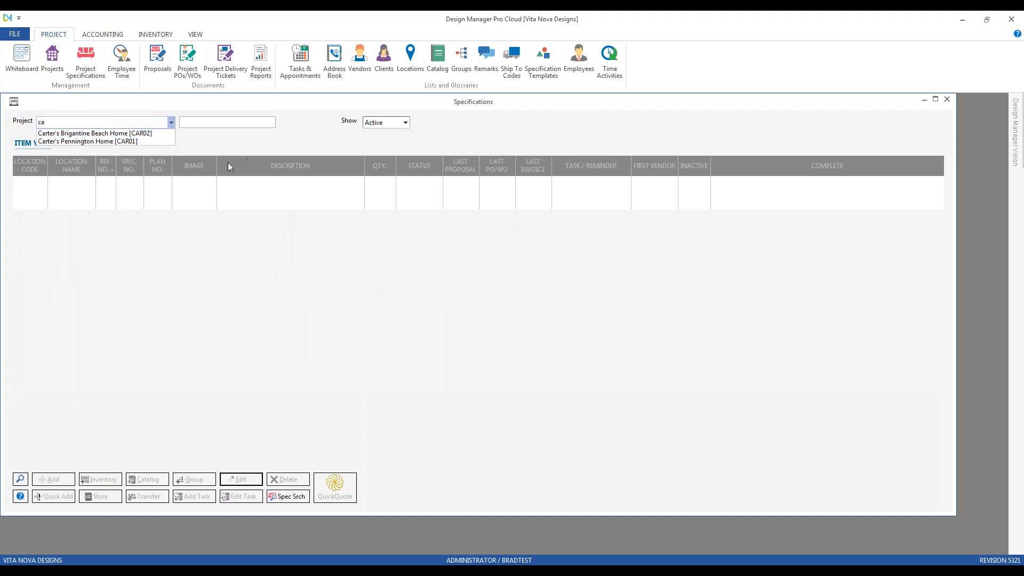
pyautogui.click(147, 142)
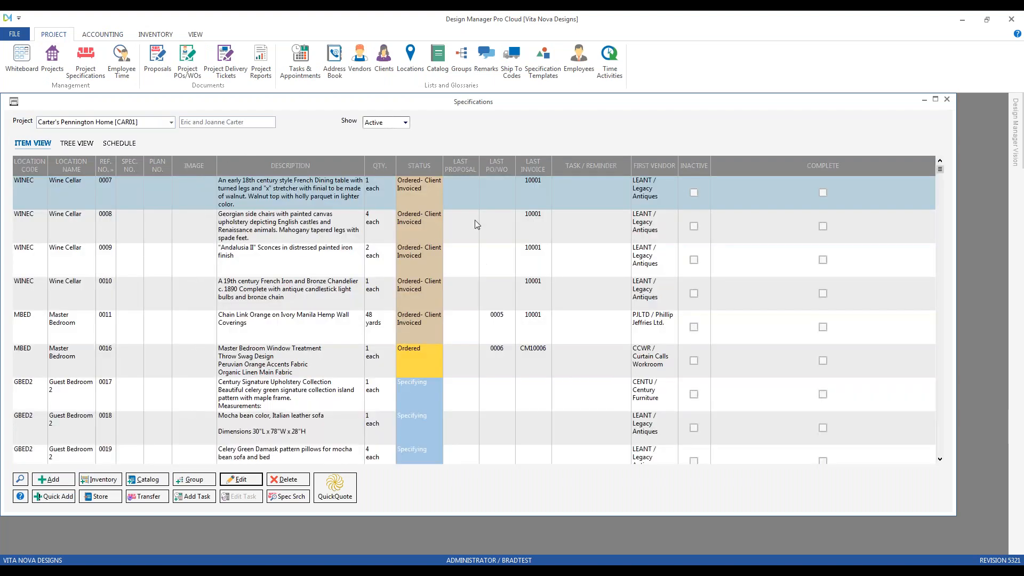
# Examine the sales category and component types of Wine Cellar item 0007, and close the item and specifications without changes
pyautogui.doubleClick(275, 195)
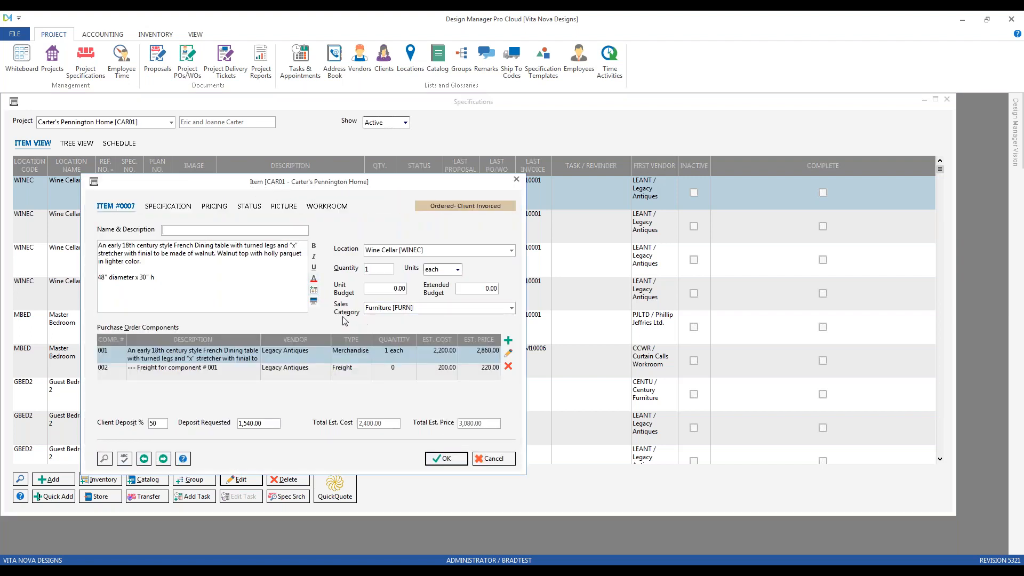
pyautogui.click(509, 462)
pyautogui.click(948, 100)
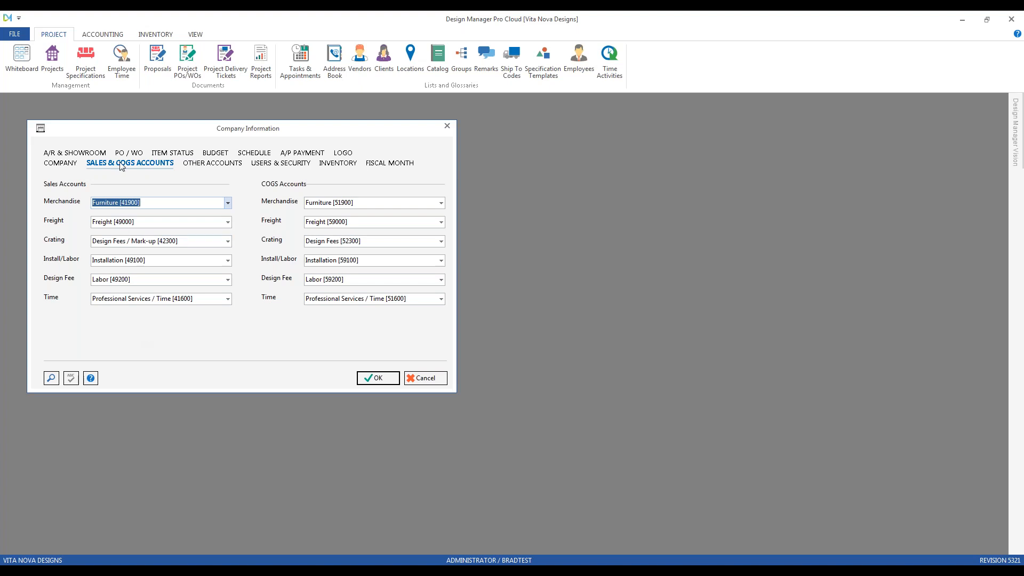
# Review the company's Other Accounts and the cash receipt payment types under A/R & Showroom, selecting the CASH type
pyautogui.click(217, 163)
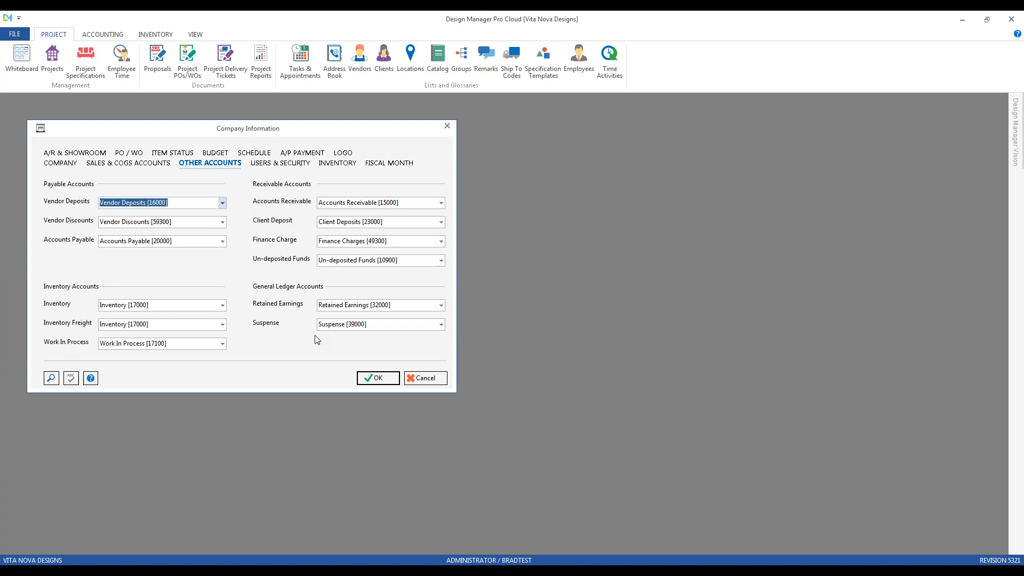
pyautogui.click(90, 153)
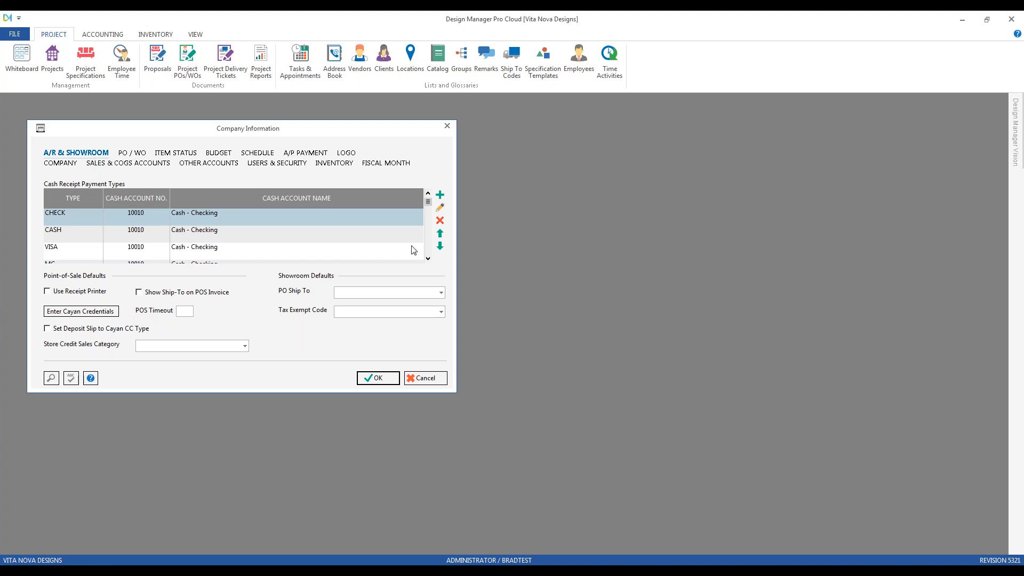
pyautogui.click(428, 259)
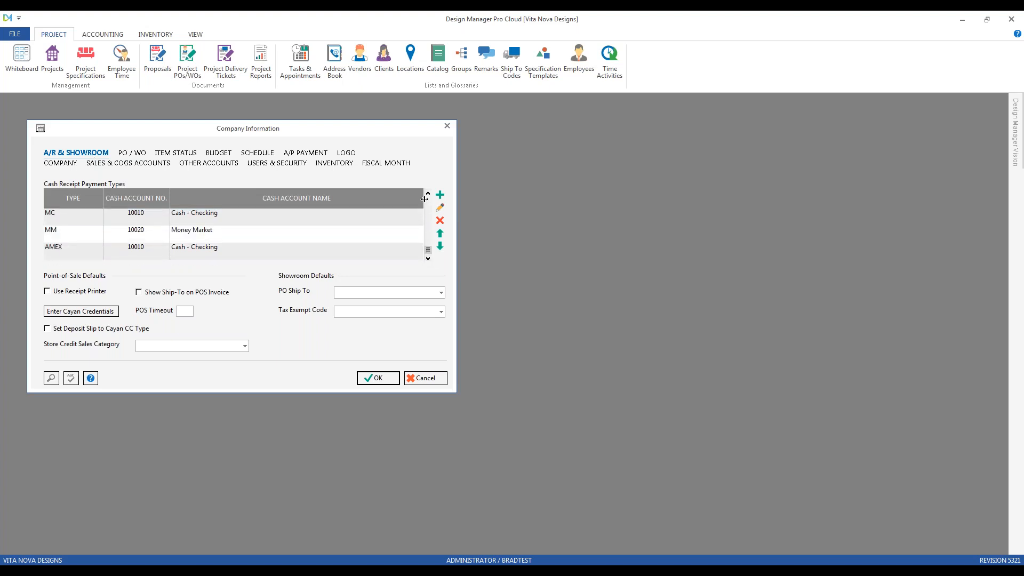
pyautogui.click(428, 193)
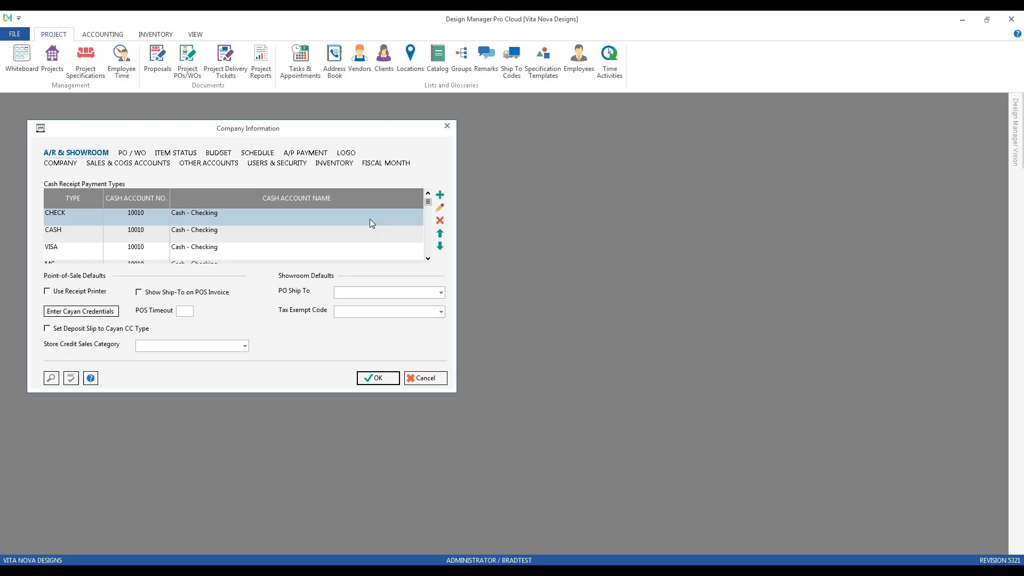
pyautogui.click(282, 233)
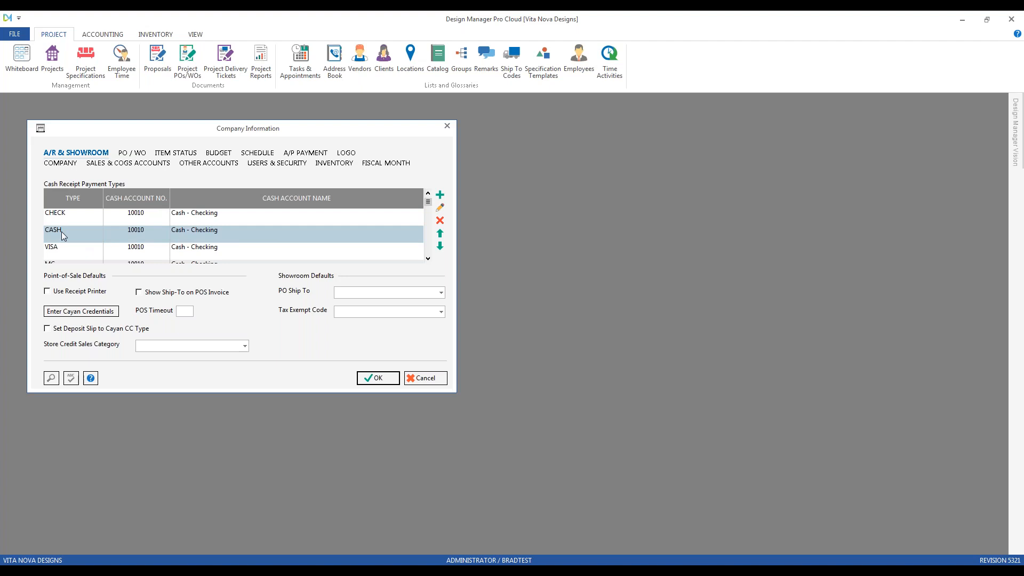
# Start a new cash receipt from the Cash Receipts window and examine the available payment types
pyautogui.click(101, 35)
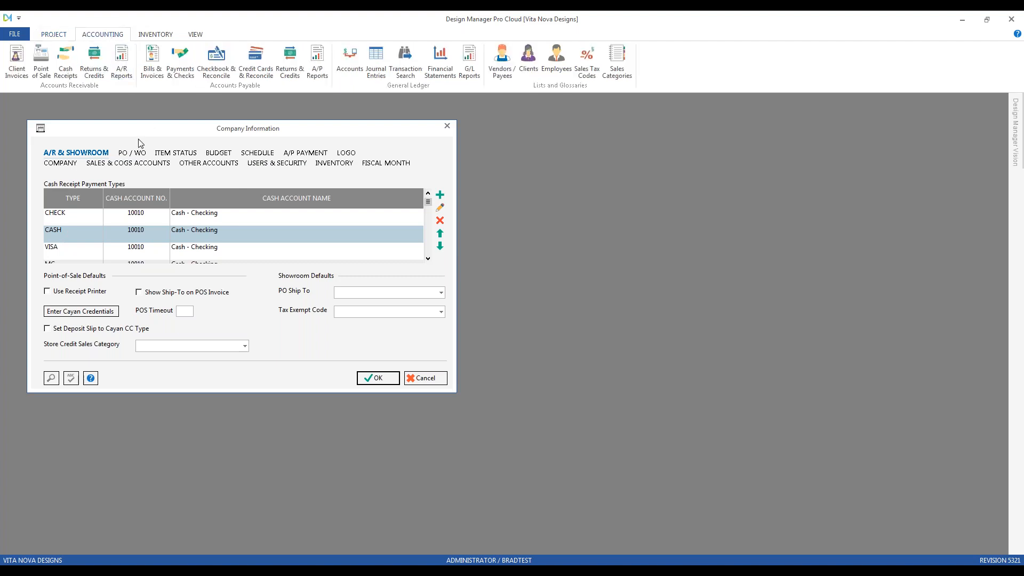
pyautogui.moveTo(124, 126); pyautogui.dragTo(633, 269)
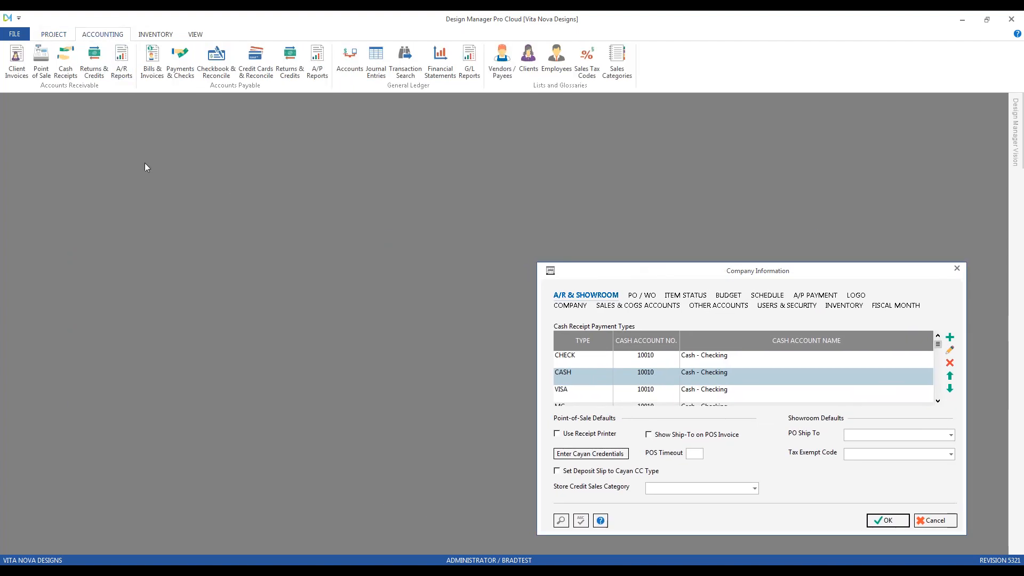
pyautogui.click(71, 79)
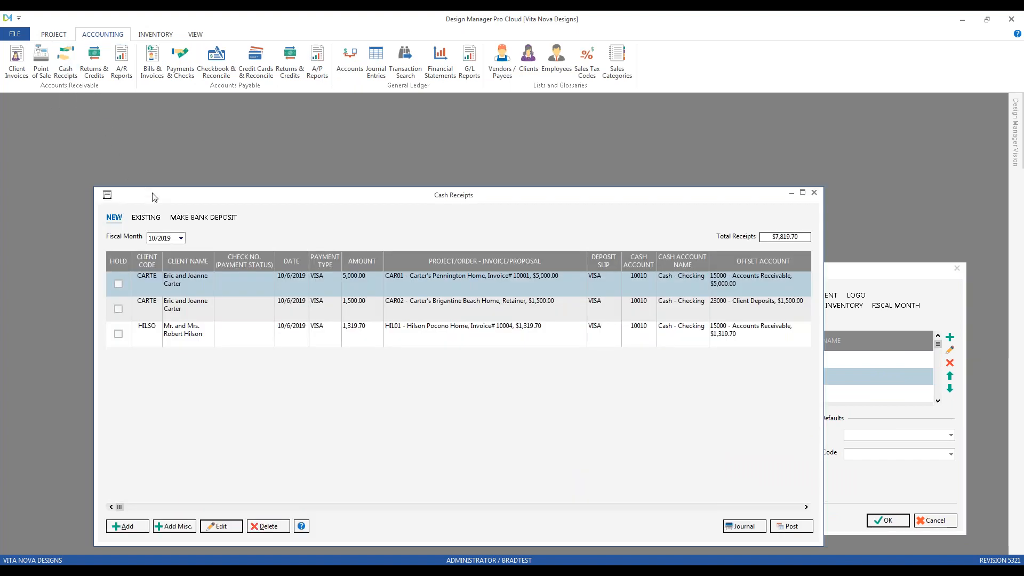
pyautogui.moveTo(154, 197); pyautogui.dragTo(93, 128)
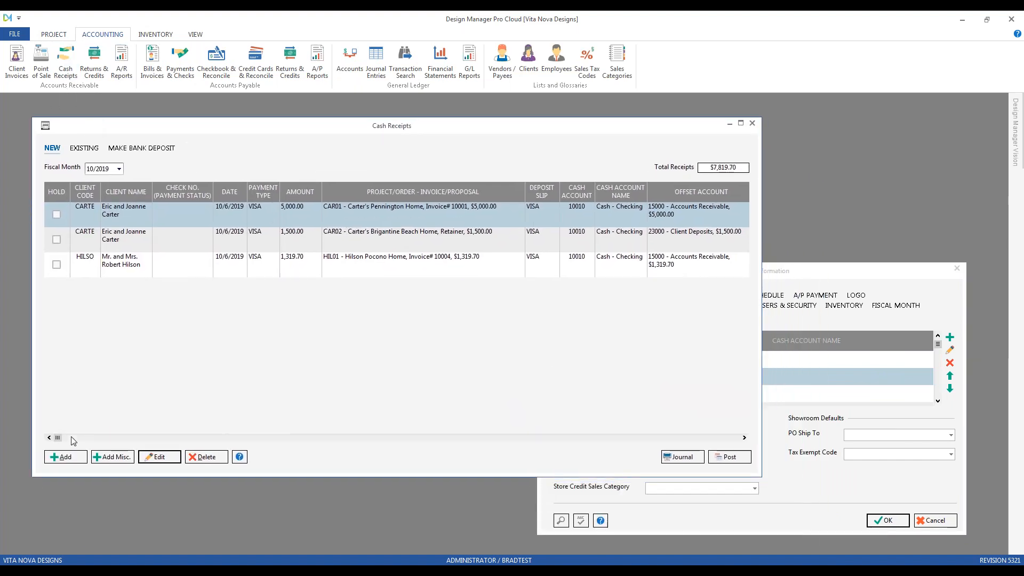
pyautogui.click(73, 457)
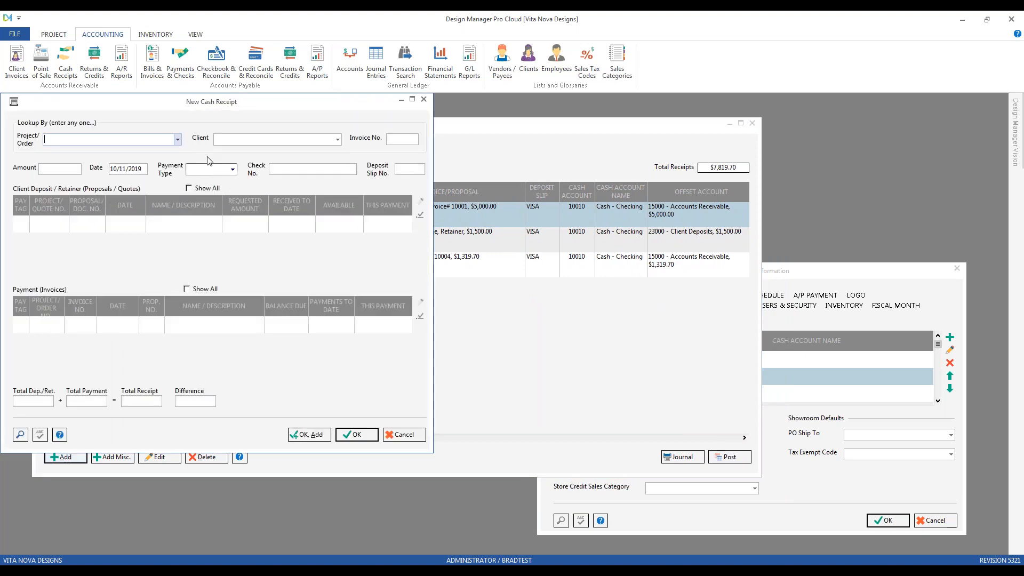
pyautogui.click(233, 171)
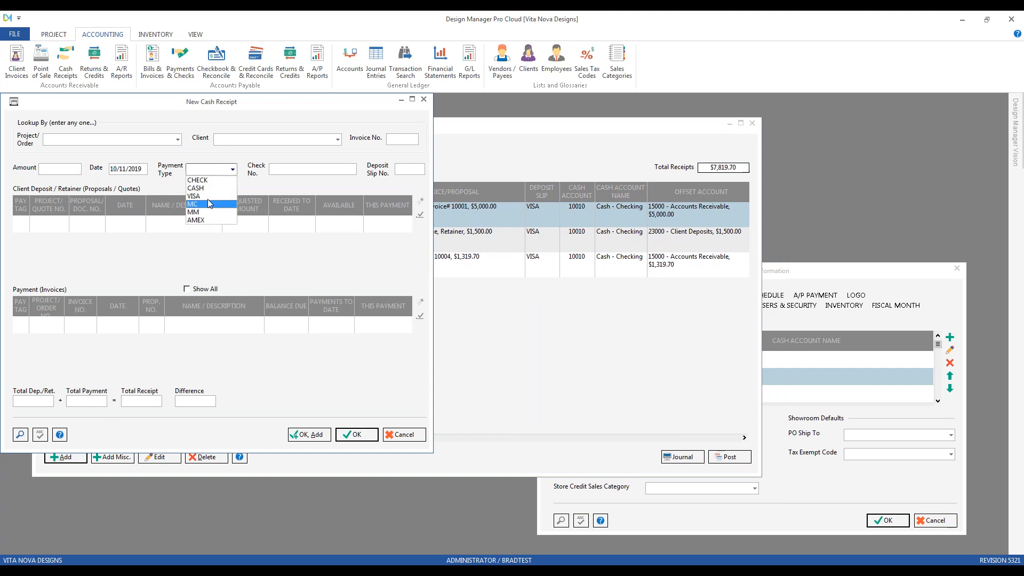
pyautogui.click(257, 184)
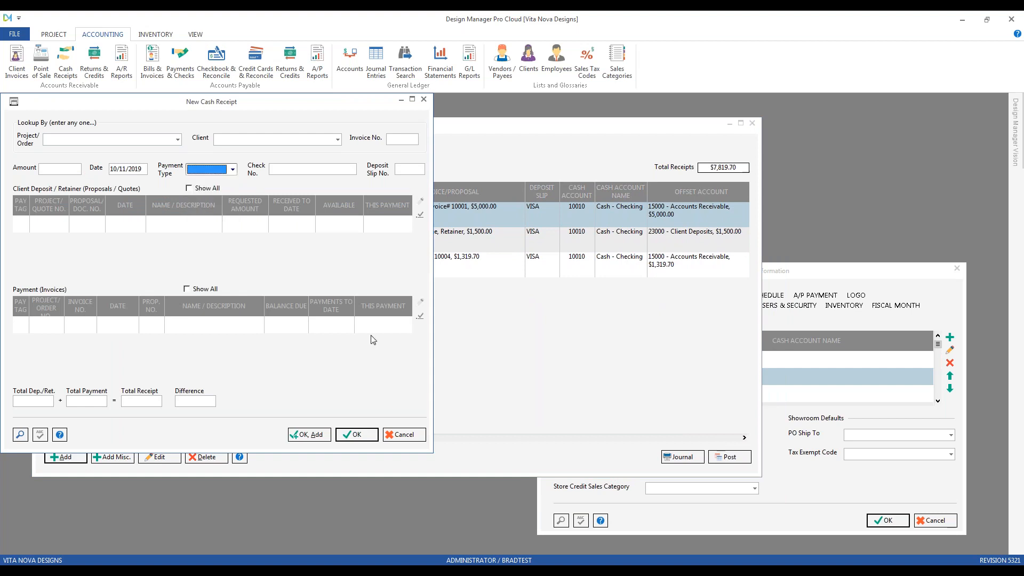
# Compare the new receipt's payment types with the company's full Cash Receipt Payment Types list, and cancel the receipt
pyautogui.click(855, 280)
pyautogui.click(937, 401)
pyautogui.click(937, 401)
pyautogui.click(937, 401)
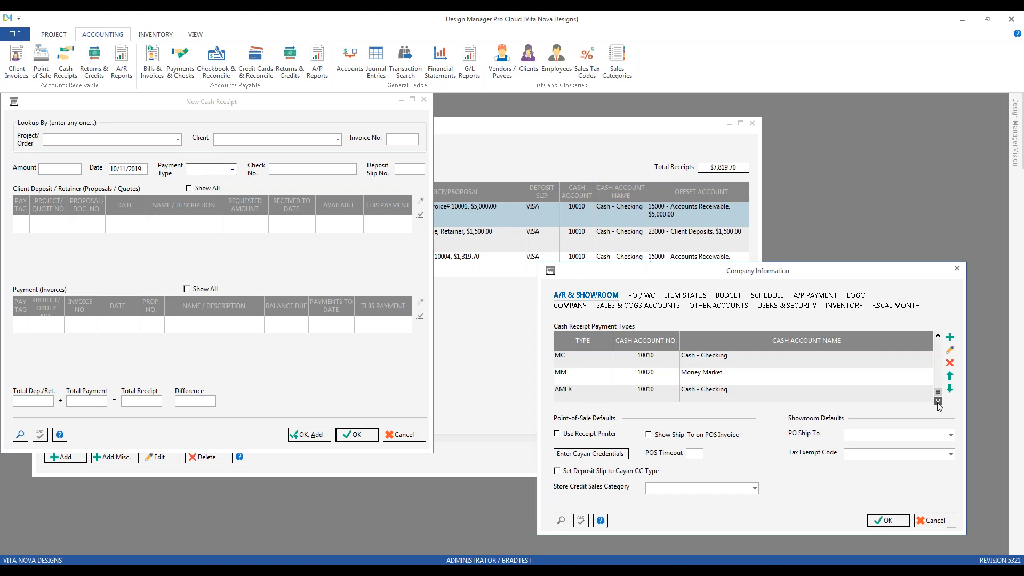
pyautogui.click(937, 336)
pyautogui.click(937, 336)
pyautogui.click(938, 336)
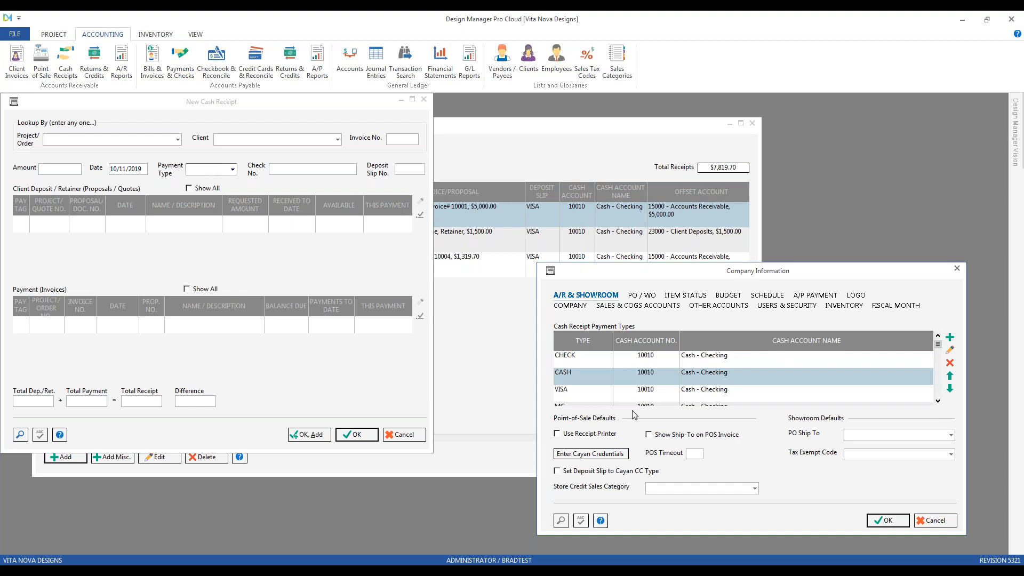
pyautogui.click(414, 437)
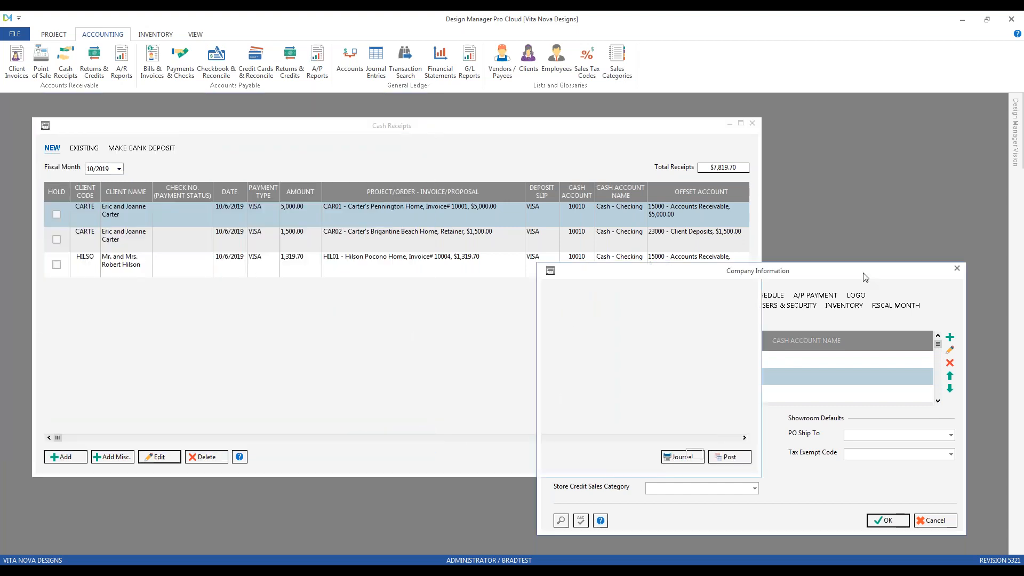
# Review the three new VISA cash receipts dated 10/6/2019 and post them into fiscal month 10/2019
pyautogui.click(506, 167)
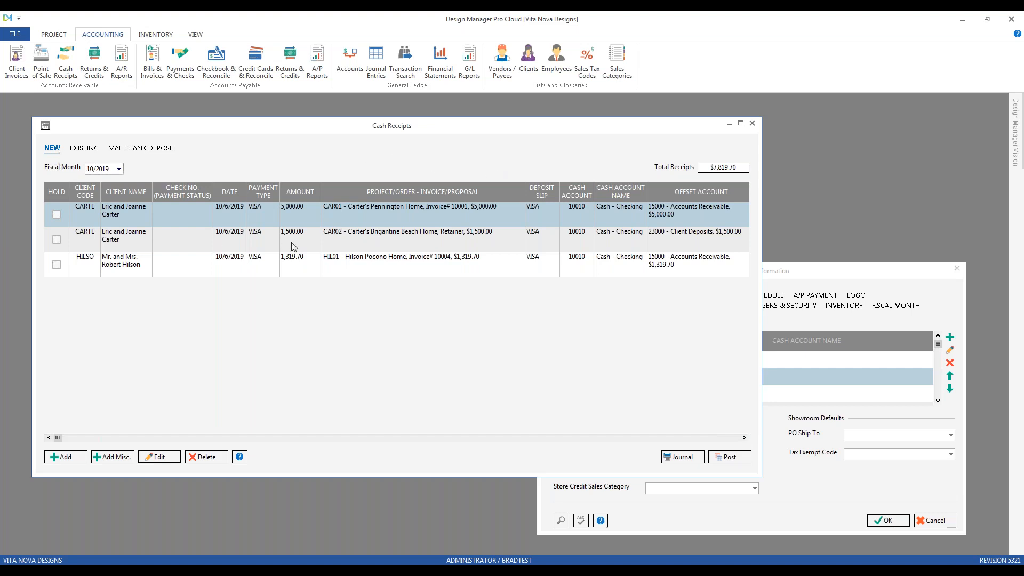
pyautogui.click(296, 266)
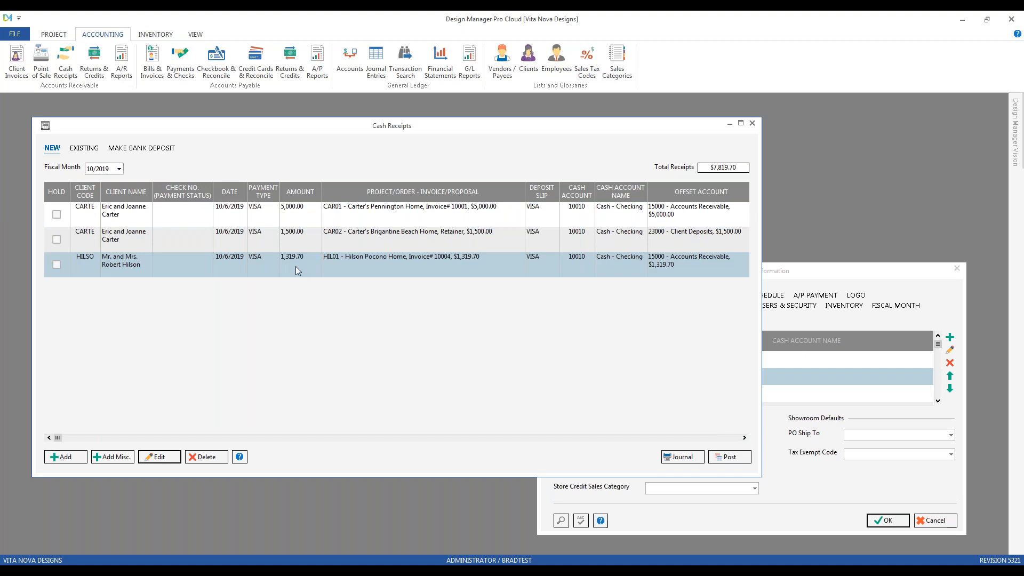
pyautogui.click(264, 221)
pyautogui.click(259, 238)
pyautogui.click(266, 269)
pyautogui.click(723, 462)
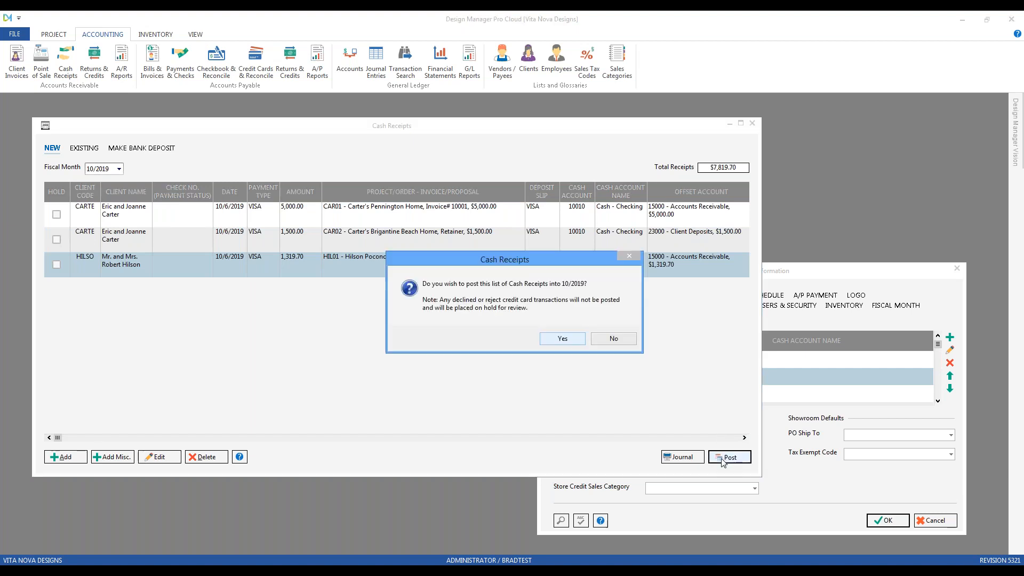
pyautogui.click(561, 339)
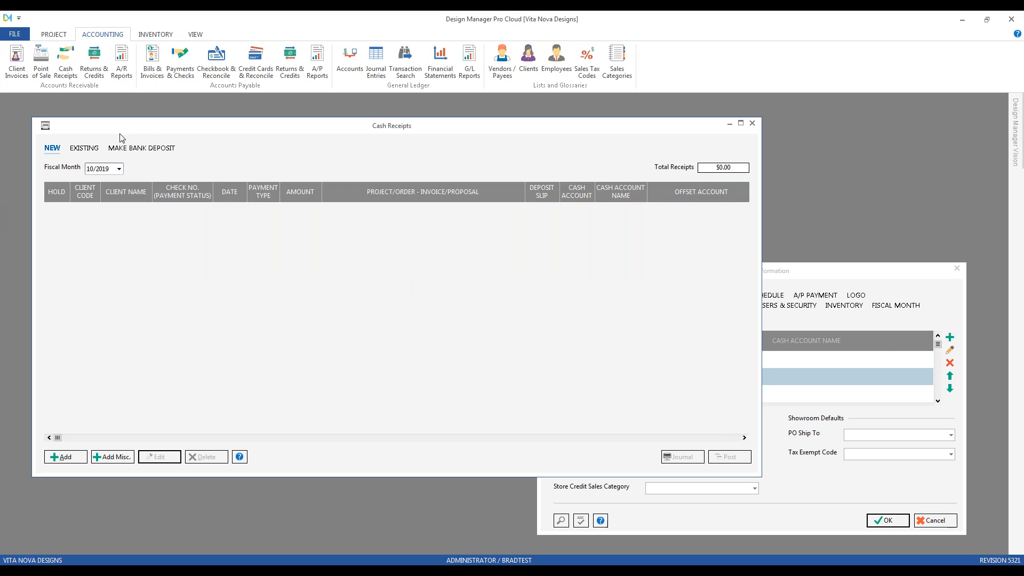
# Check the payment type and distribution of the existing cash receipts, and close Cash Receipts
pyautogui.click(83, 150)
pyautogui.click(241, 210)
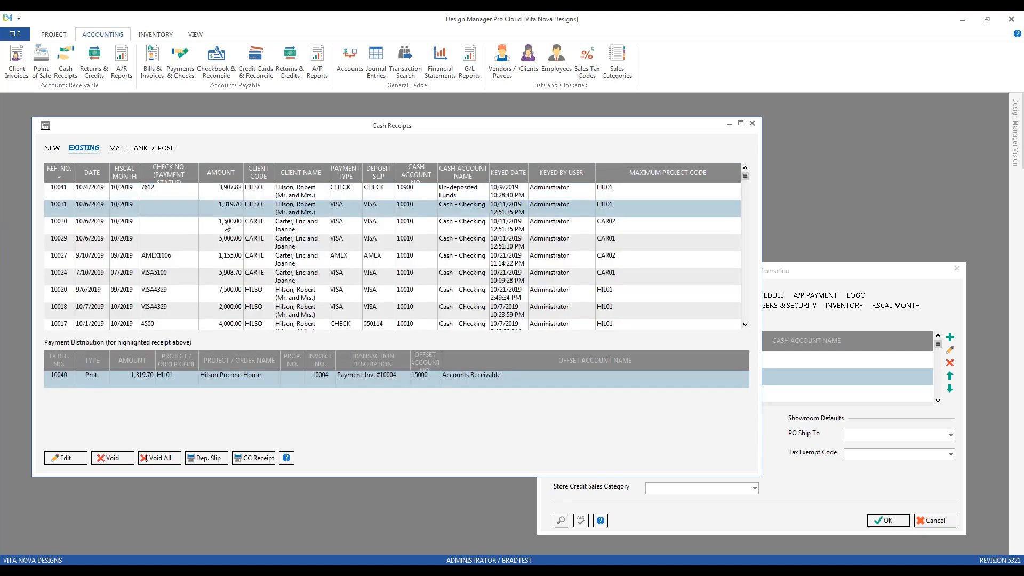
pyautogui.click(280, 226)
pyautogui.click(275, 198)
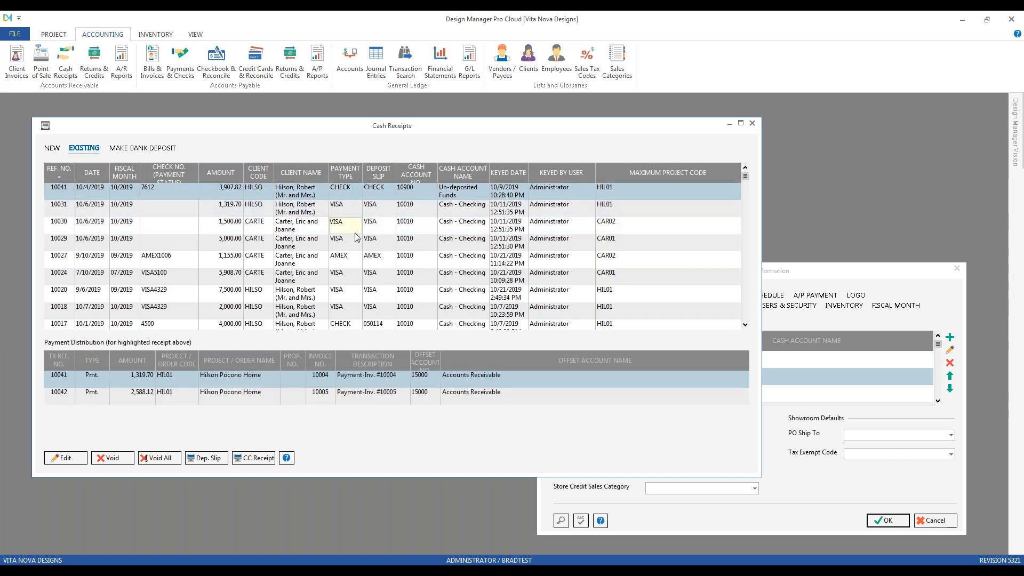
pyautogui.click(752, 123)
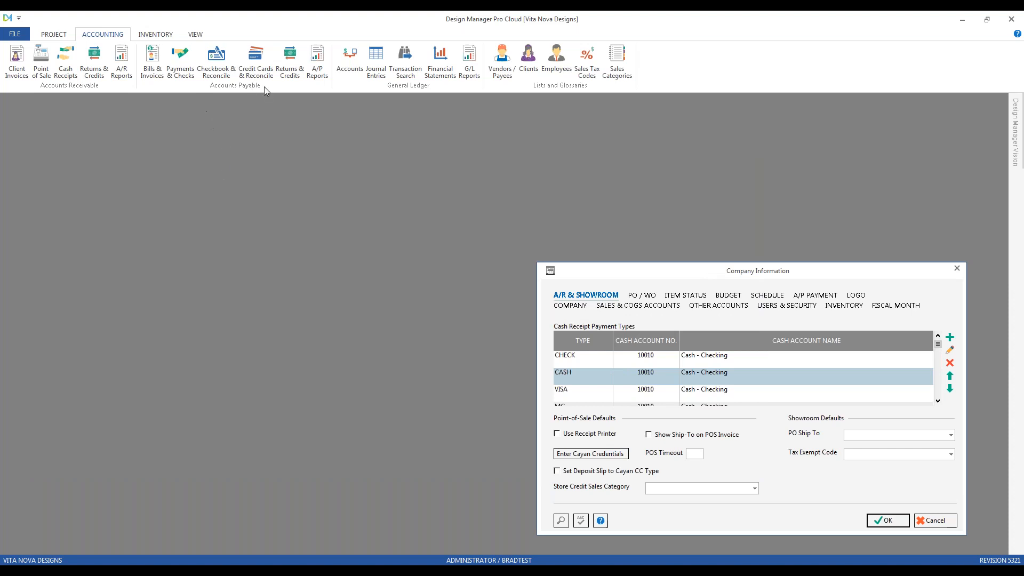
# Open the Cash - Checking checkbook, examine the receipts in the 10/6/2019 VISA deposit slip's details, and close both windows
pyautogui.click(221, 70)
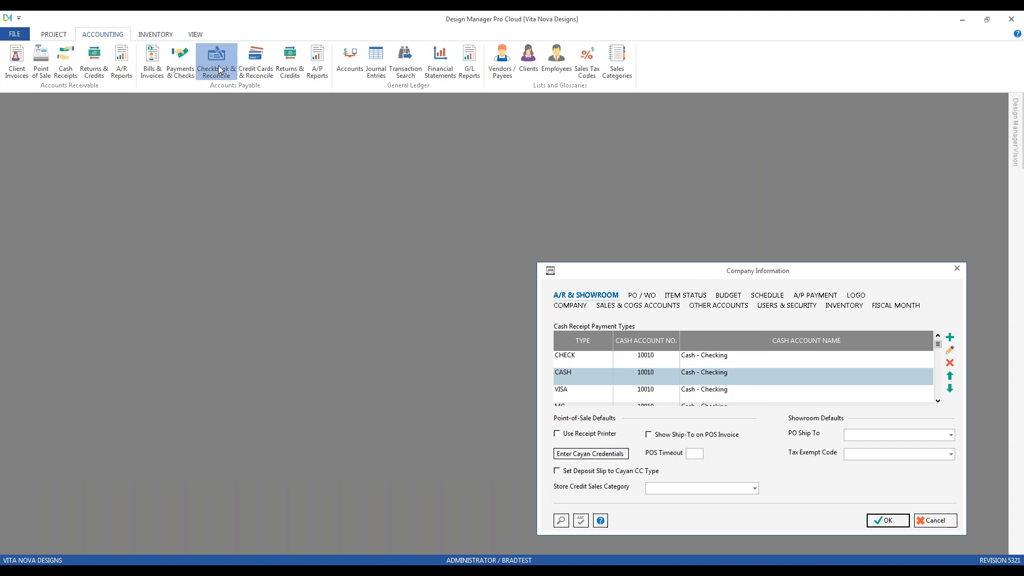
pyautogui.moveTo(251, 219); pyautogui.dragTo(199, 136)
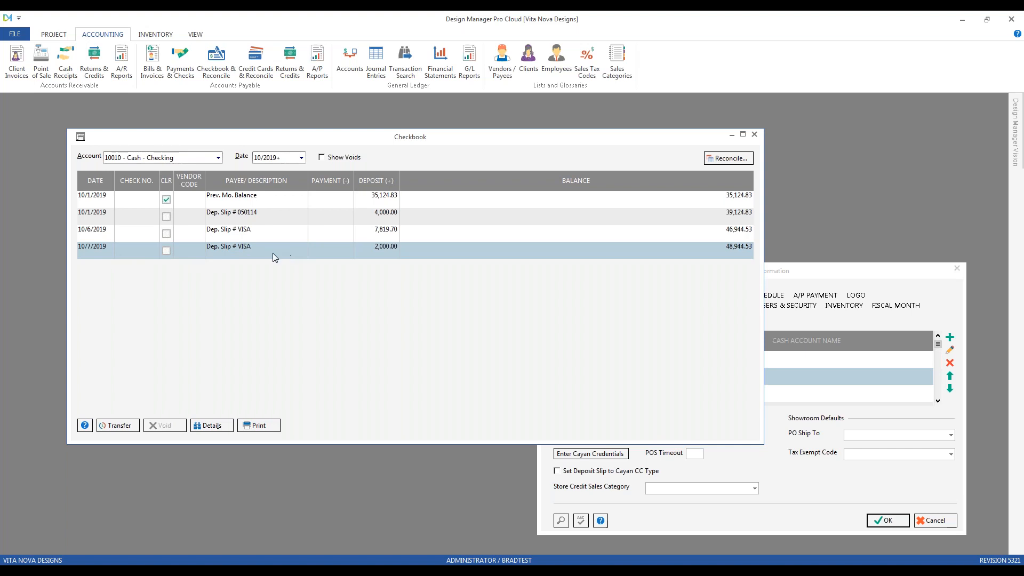
pyautogui.click(270, 235)
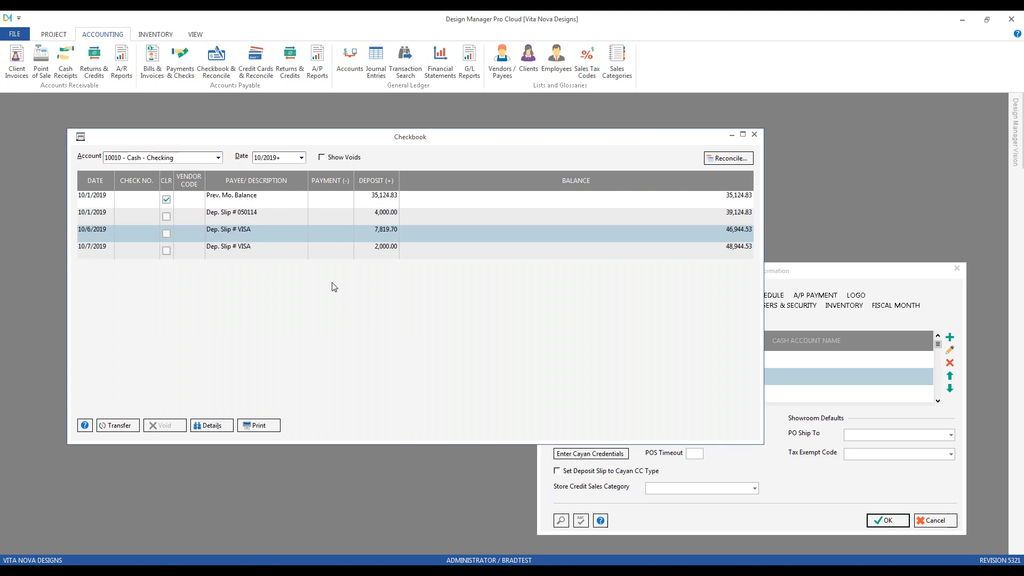
pyautogui.click(230, 422)
pyautogui.click(267, 294)
pyautogui.click(274, 313)
pyautogui.click(276, 296)
pyautogui.click(277, 280)
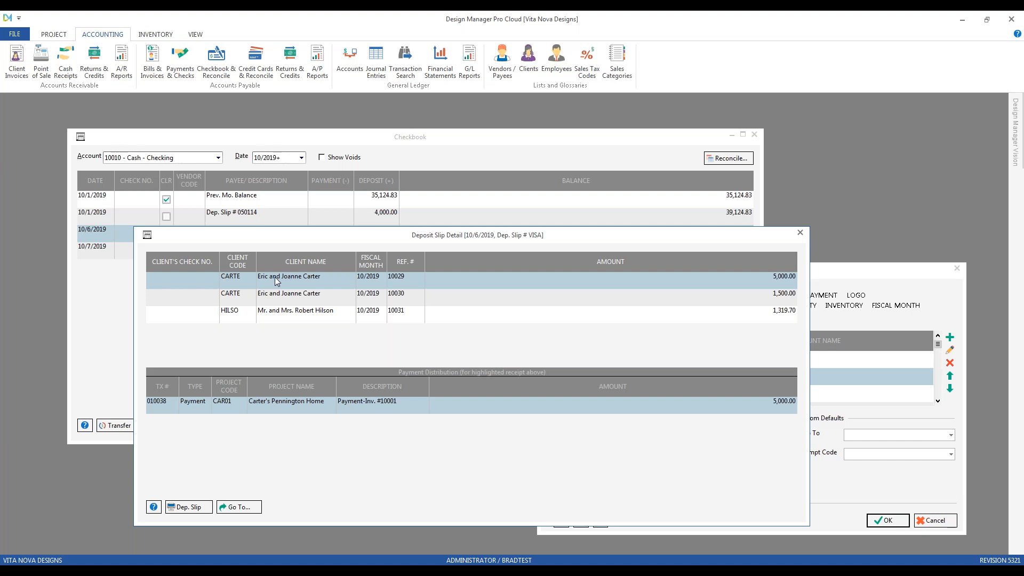
pyautogui.click(799, 232)
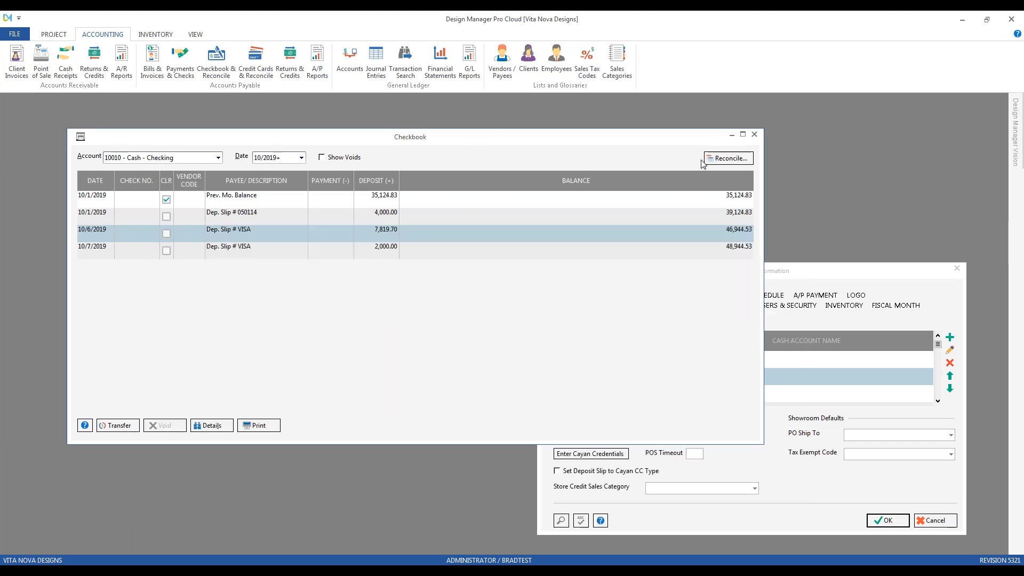
pyautogui.click(754, 134)
# Examine the CHECK payment type's checking account and un-deposited funds settings, and close it without changes
pyautogui.moveTo(707, 277); pyautogui.dragTo(253, 136)
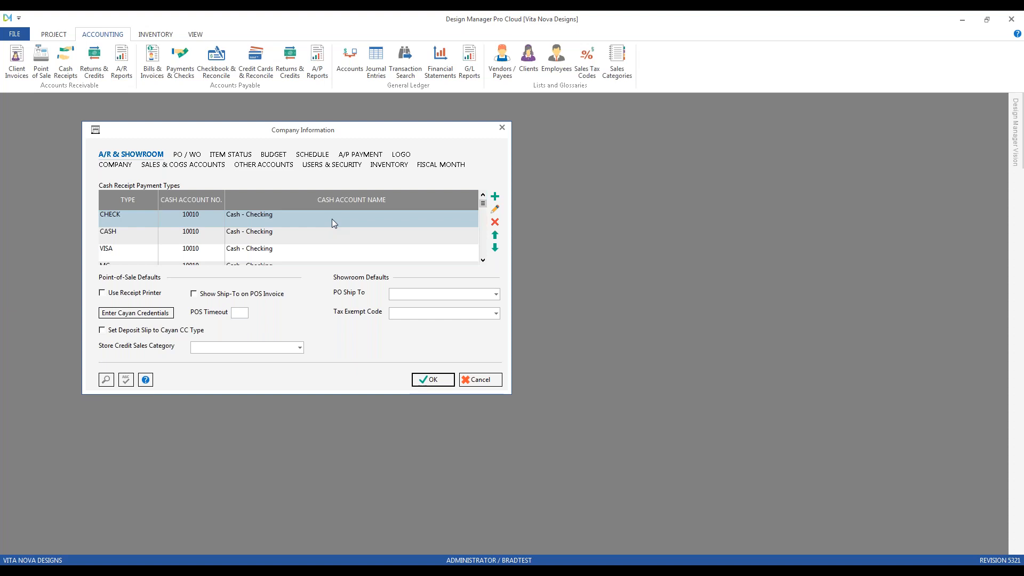
pyautogui.click(496, 210)
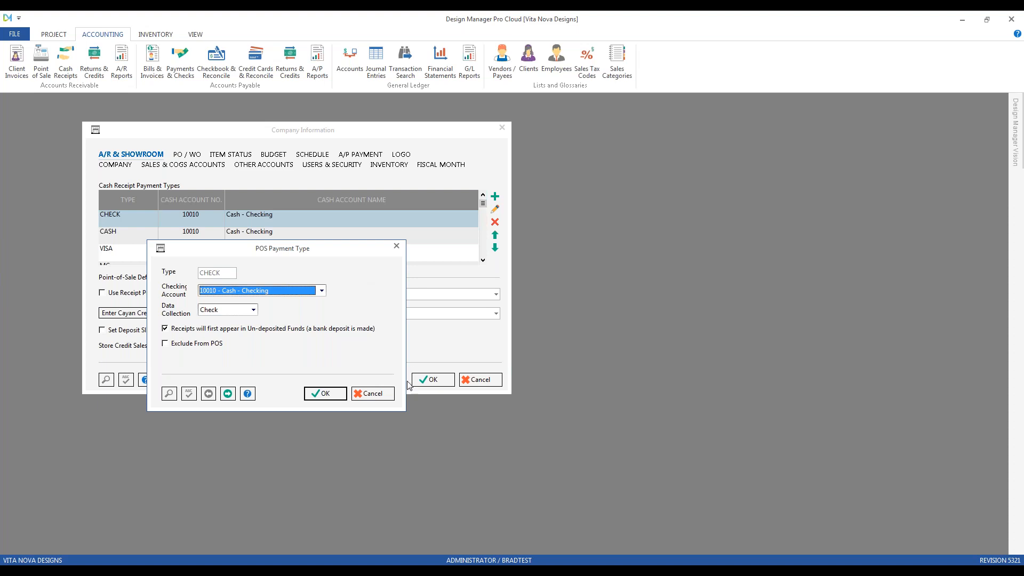
pyautogui.click(378, 395)
# Open Make Bank Deposit in Cash Receipts to view the undeposited check for Cash - Checking
pyautogui.moveTo(117, 127); pyautogui.dragTo(365, 157)
pyautogui.click(69, 65)
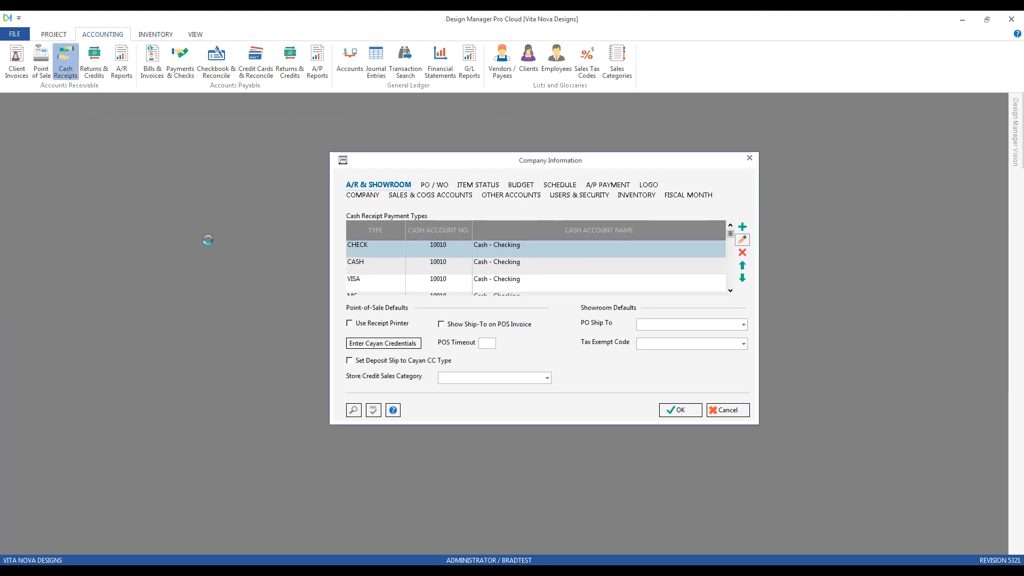
pyautogui.click(142, 139)
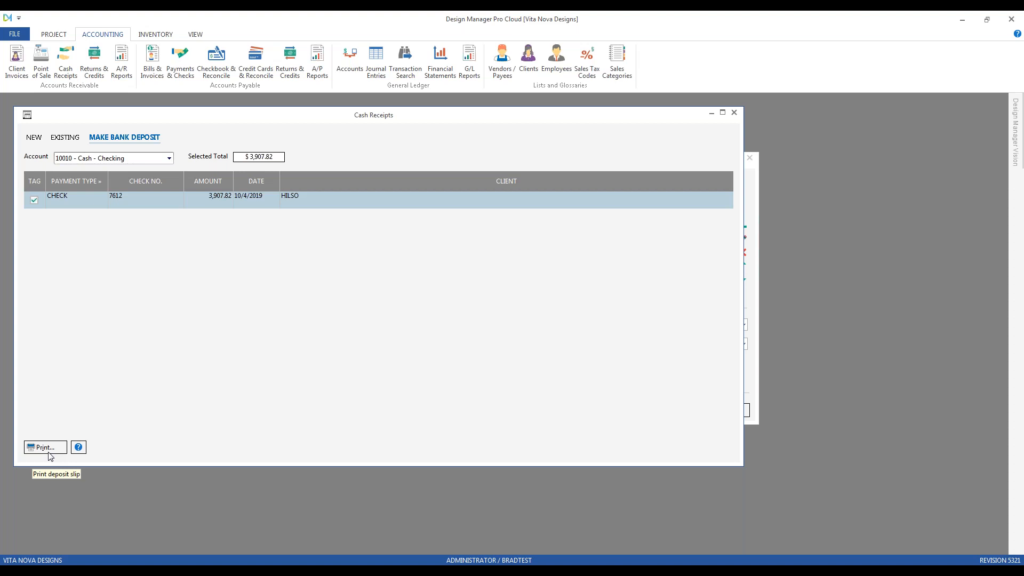
# Switch to the browser and highlight the YouTube title "Accounting Course 4: Receiving Payments", and return to Design Manager, closing Cash Receipts
pyautogui.click(293, 571)
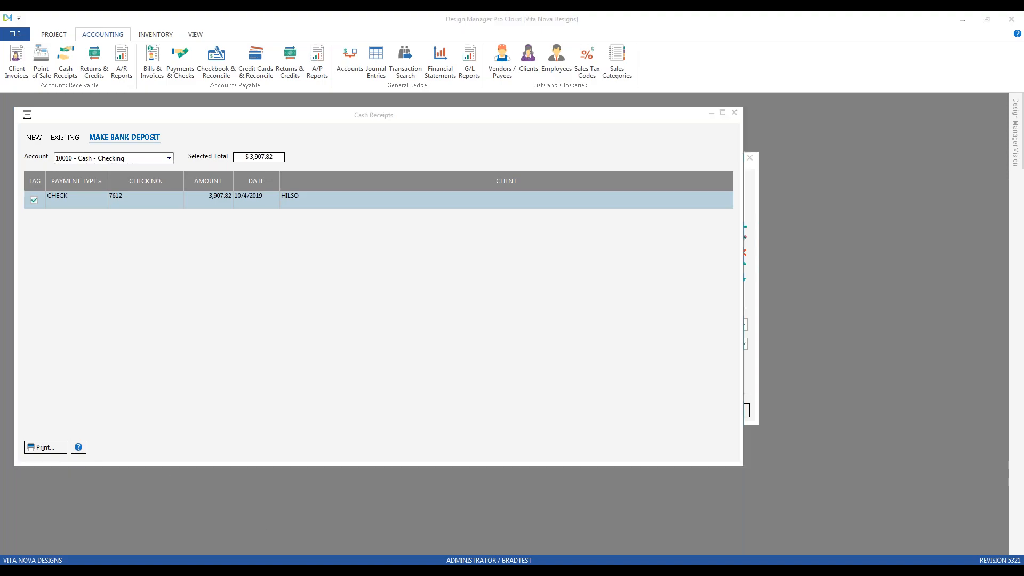
pyautogui.click(251, 21)
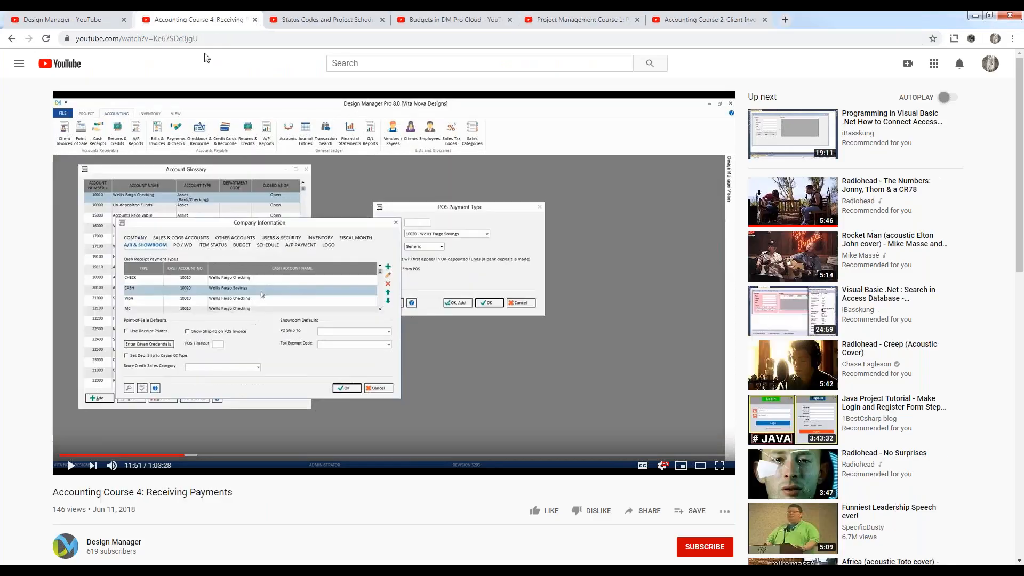
pyautogui.moveTo(53, 493); pyautogui.dragTo(240, 502)
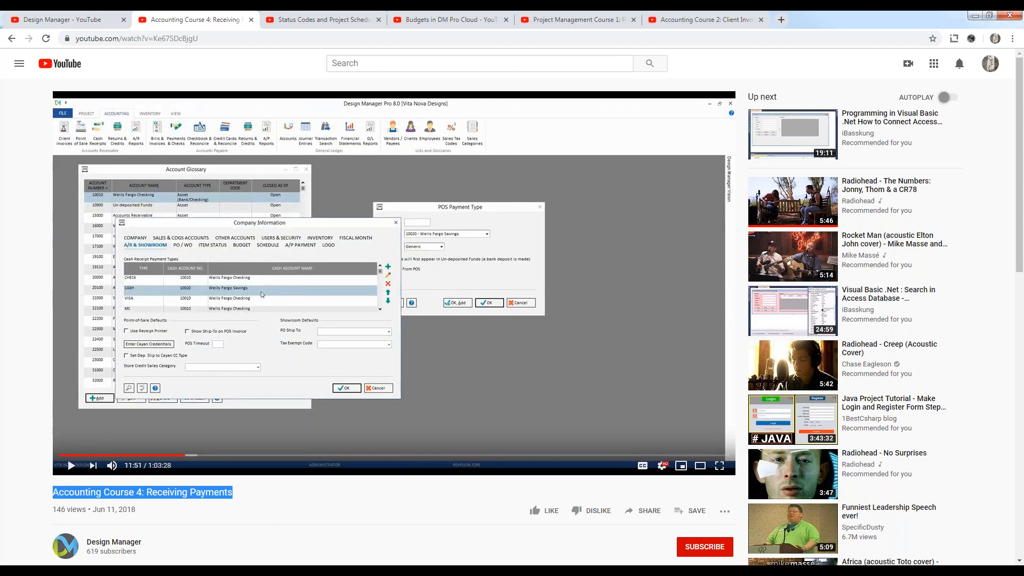
pyautogui.click(978, 16)
pyautogui.click(731, 113)
# In the company's fiscal month settings, select the option Default Fiscal Month to 1 Plus the Closed Month
pyautogui.moveTo(684, 168); pyautogui.dragTo(456, 145)
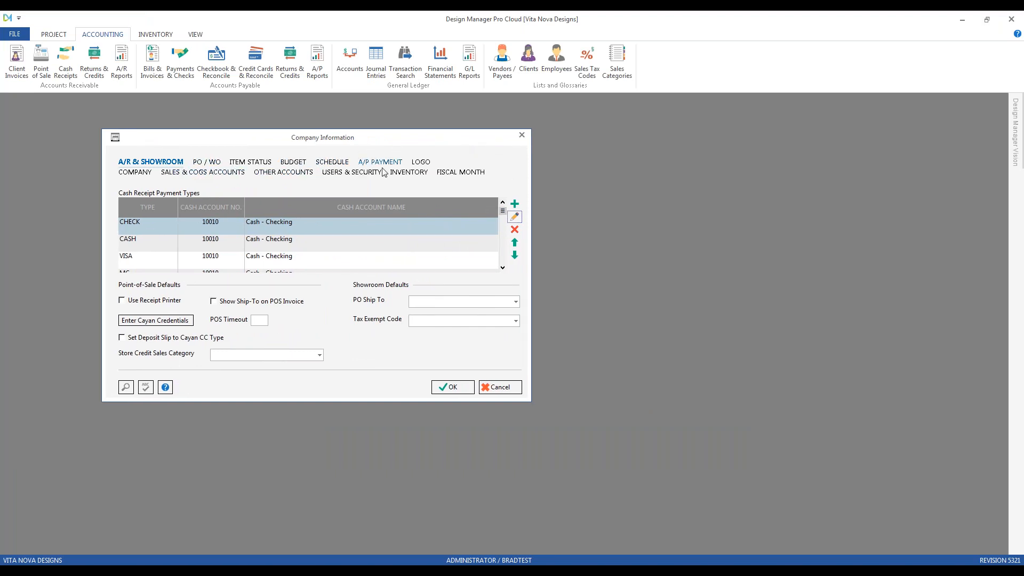
pyautogui.click(461, 173)
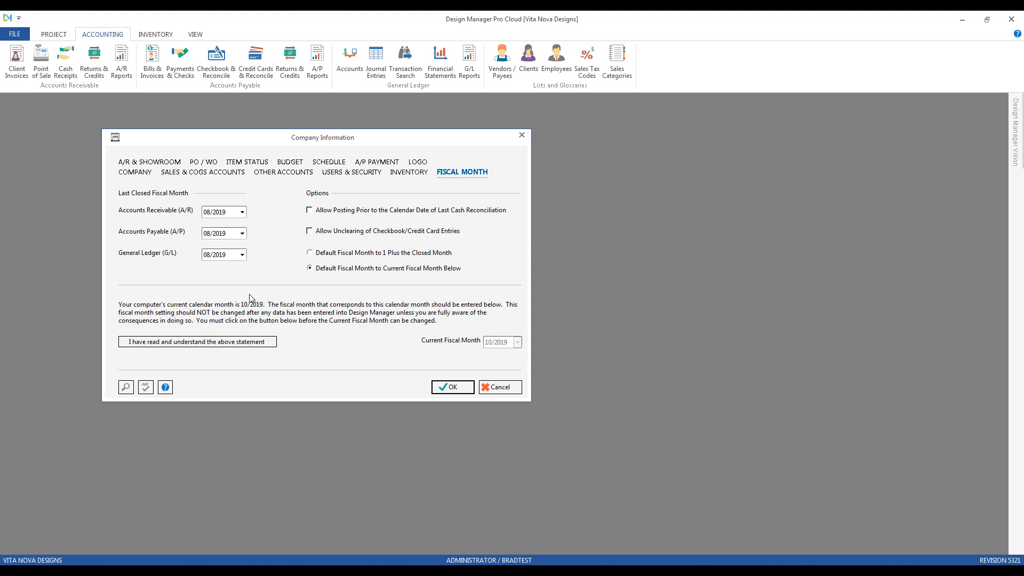
pyautogui.click(153, 62)
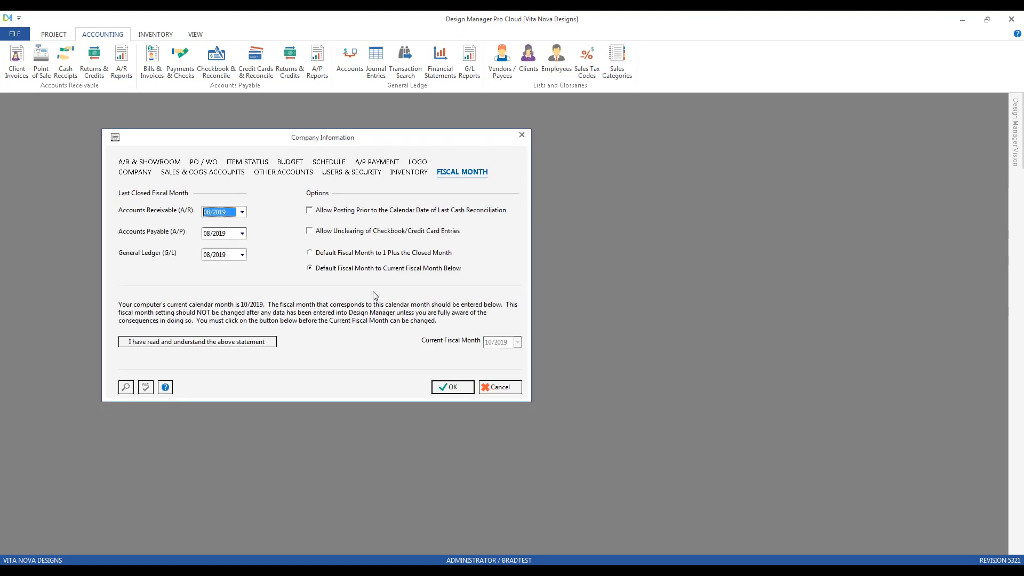
pyautogui.click(356, 254)
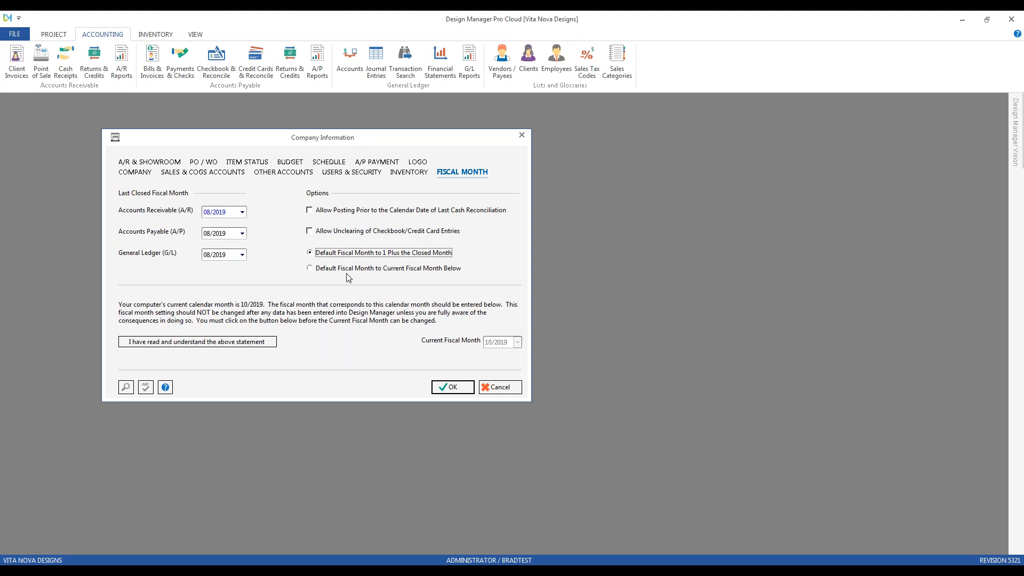
# Set the last closed fiscal month to 09/2019 for both Accounts Receivable and Accounts Payable
pyautogui.click(242, 212)
pyautogui.click(222, 230)
pyautogui.click(242, 233)
pyautogui.click(224, 251)
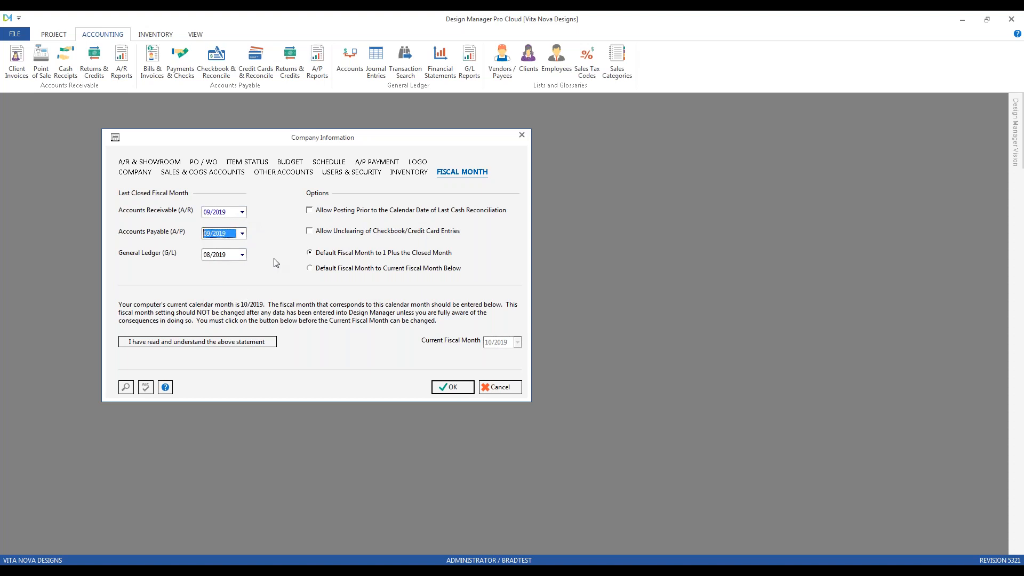
# Return the last closed fiscal month for Accounts Receivable and Accounts Payable to 08/2019
pyautogui.click(242, 233)
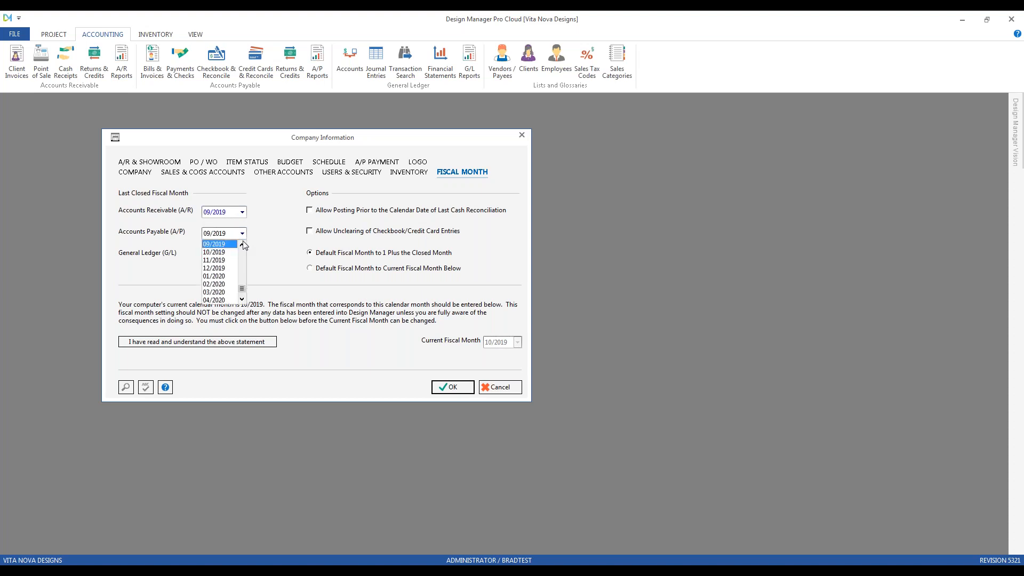
pyautogui.click(242, 233)
pyautogui.click(242, 212)
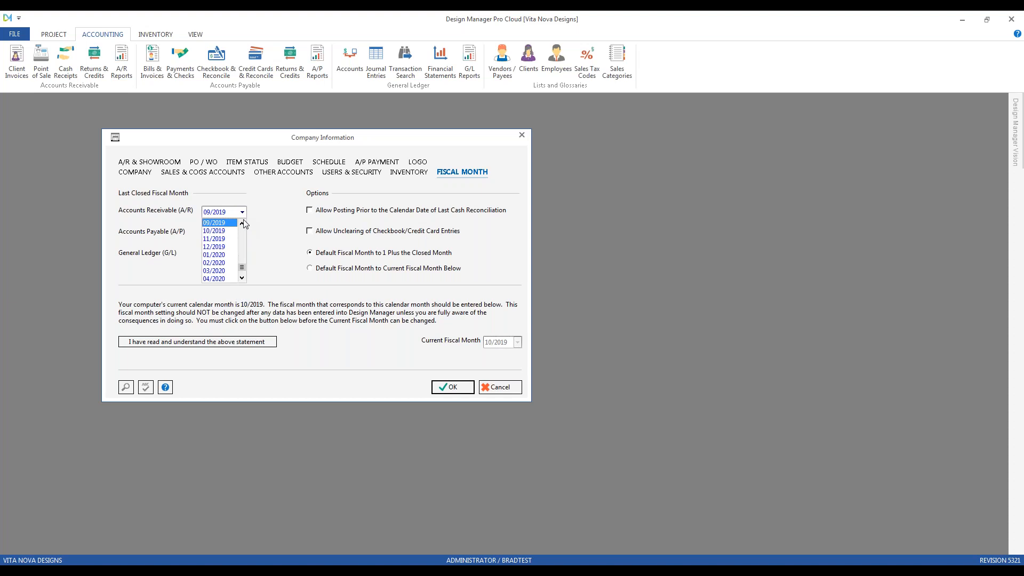
pyautogui.click(224, 222)
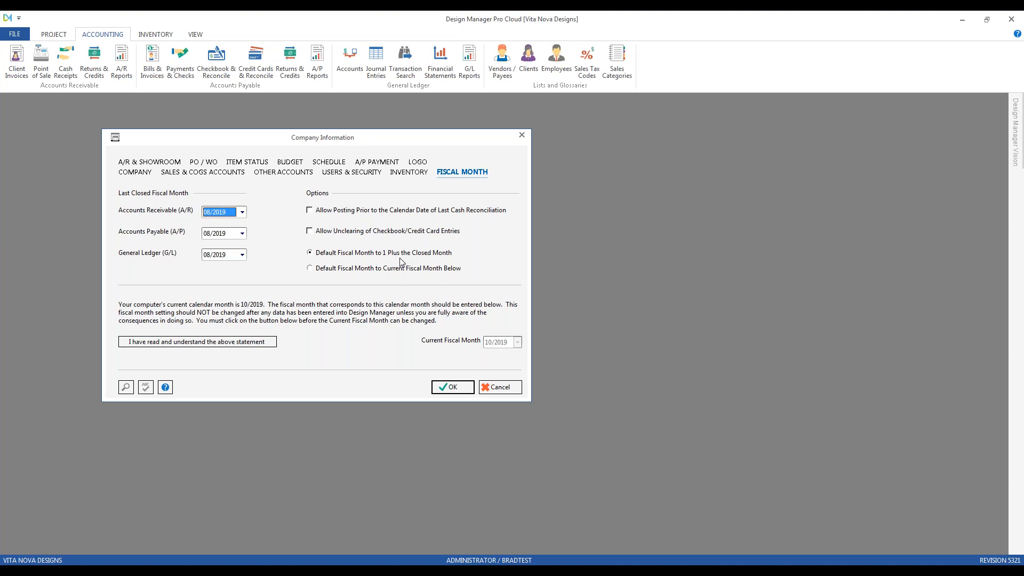
# Save the company information, then check the default fiscal month in Bills & Invoices and close that window
pyautogui.click(454, 387)
pyautogui.click(450, 386)
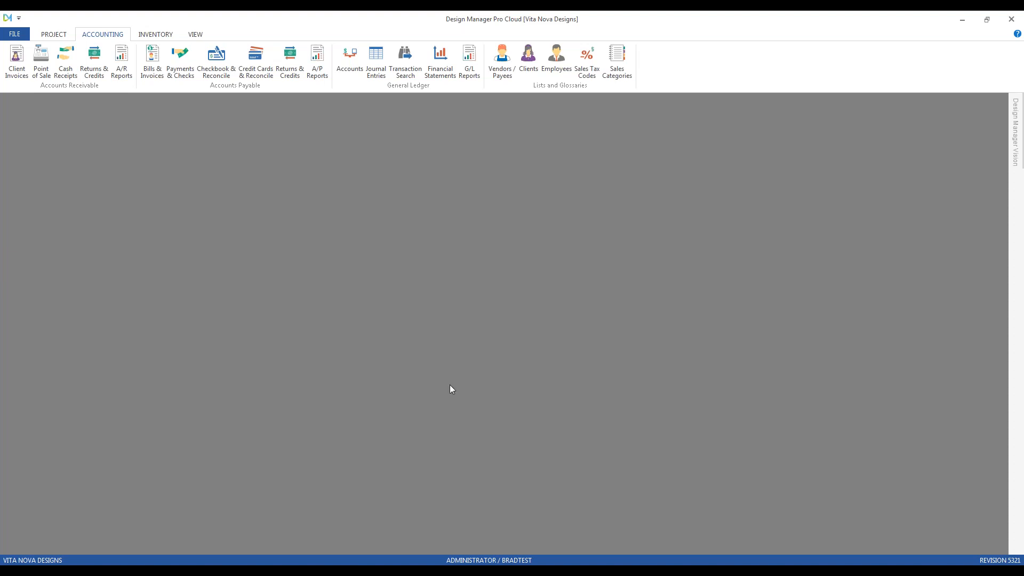
pyautogui.click(153, 72)
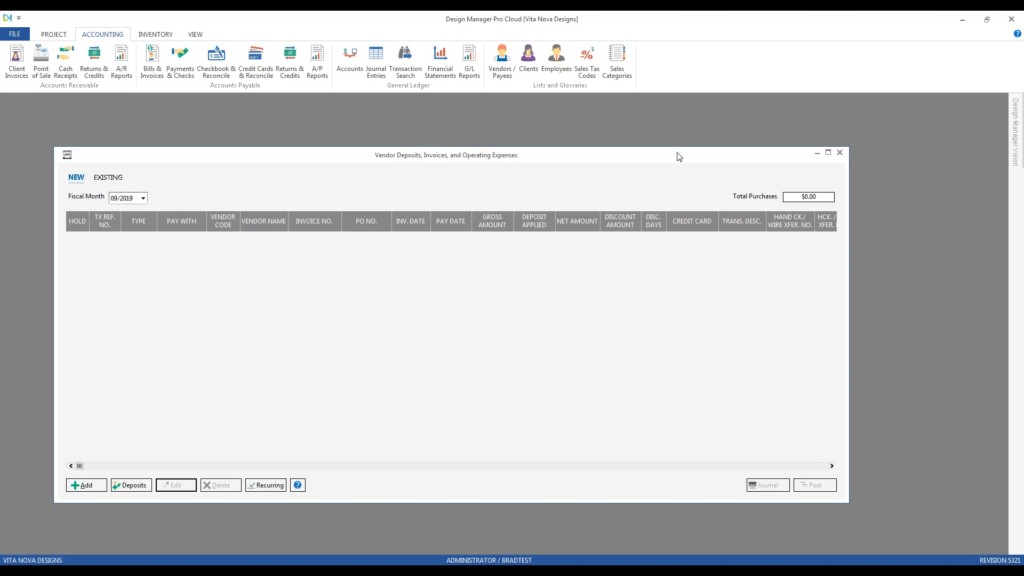
pyautogui.click(839, 152)
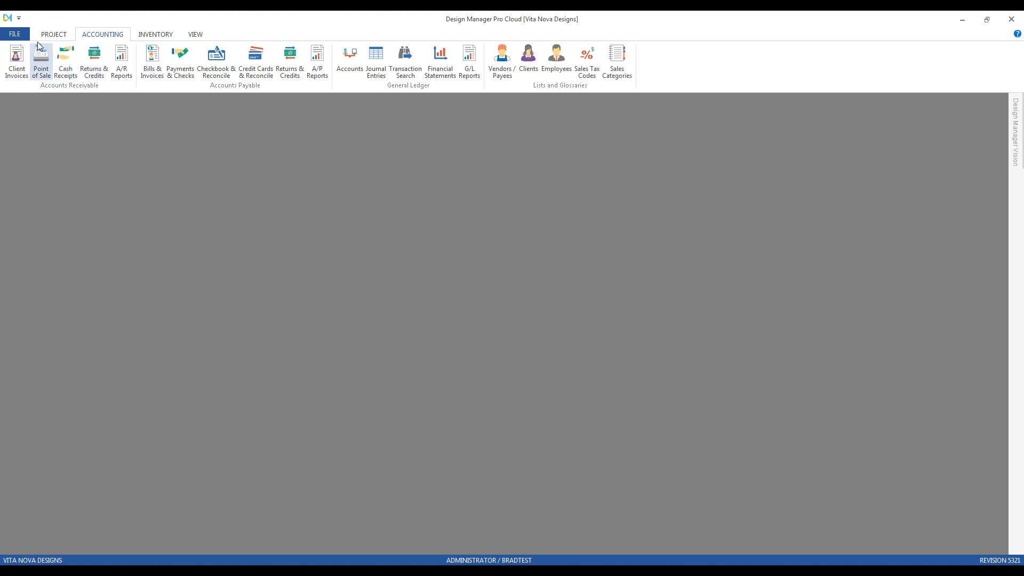
# Reopen the company's fiscal month settings and select the option Default Fiscal Month to Current Fiscal Month Below
pyautogui.click(14, 34)
pyautogui.click(41, 82)
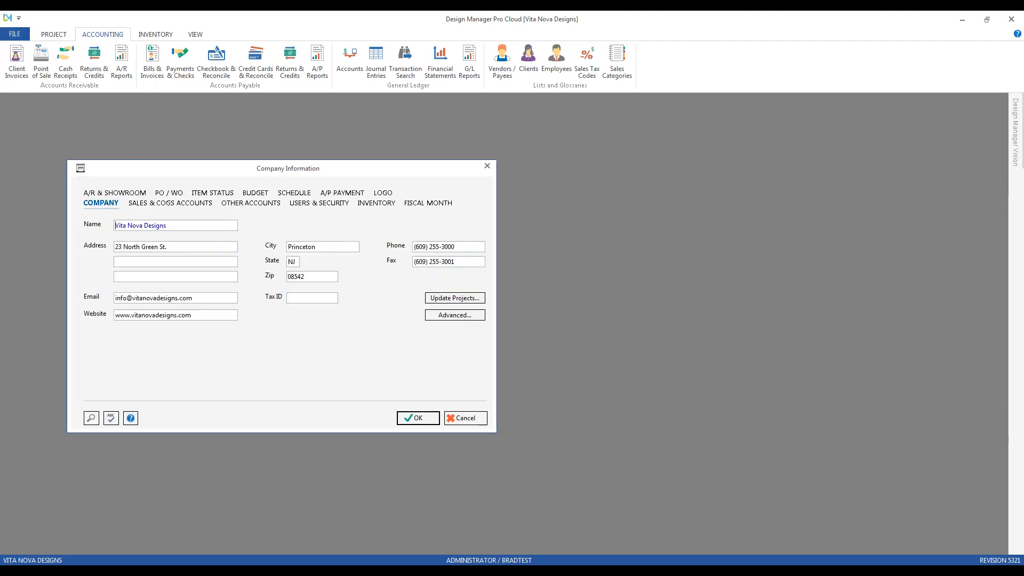
pyautogui.click(427, 207)
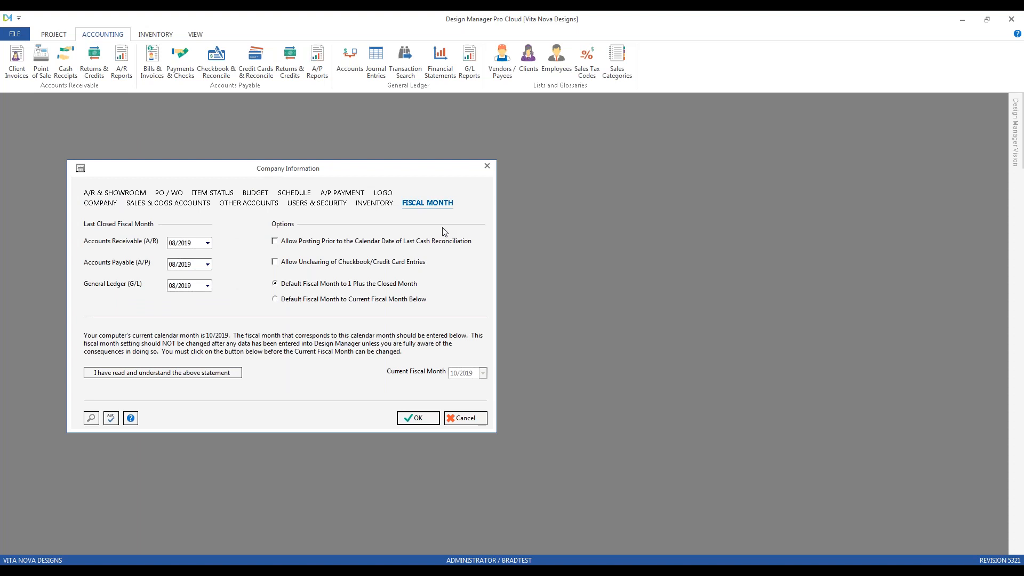
pyautogui.click(323, 299)
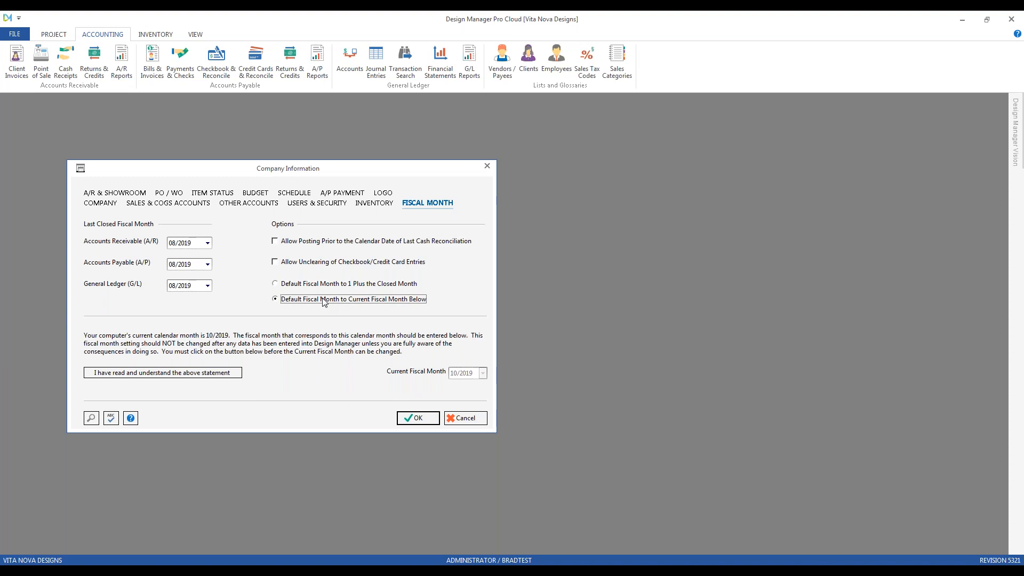
# Show the company's A/P payment types and open Bills & Invoices alongside them
pyautogui.click(343, 194)
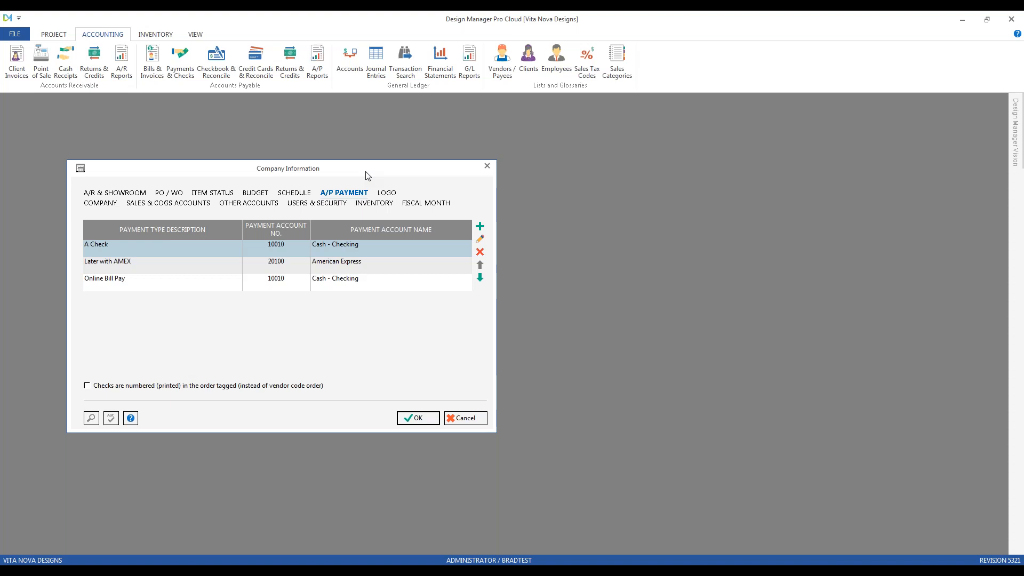
pyautogui.moveTo(367, 175); pyautogui.dragTo(841, 130)
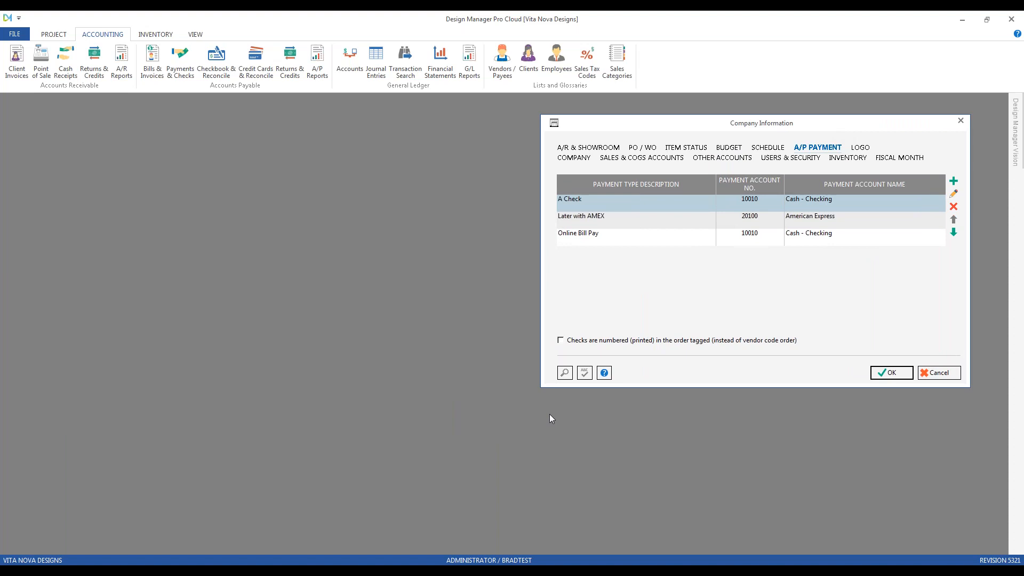
pyautogui.click(152, 63)
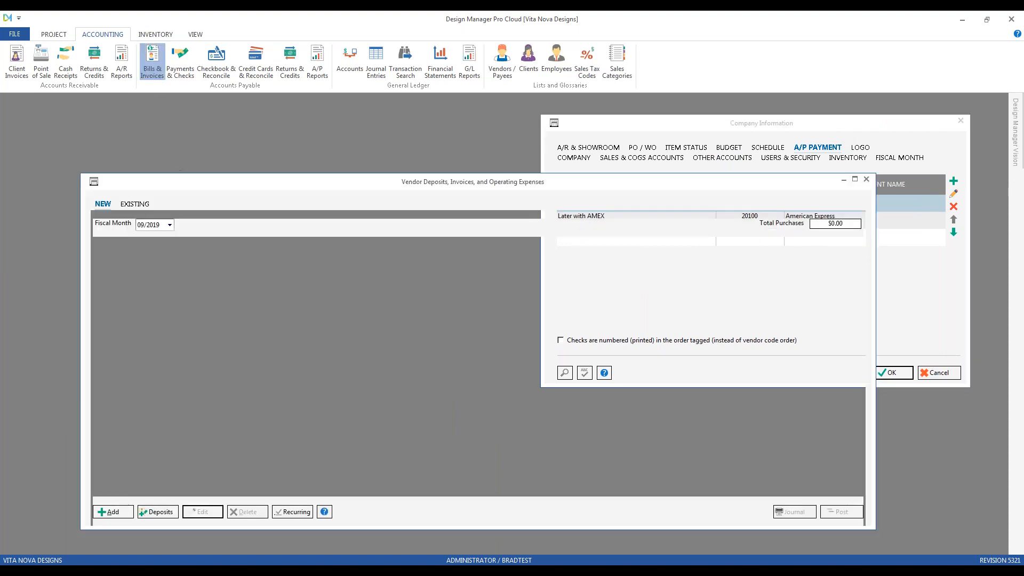
pyautogui.moveTo(142, 169); pyautogui.dragTo(136, 172)
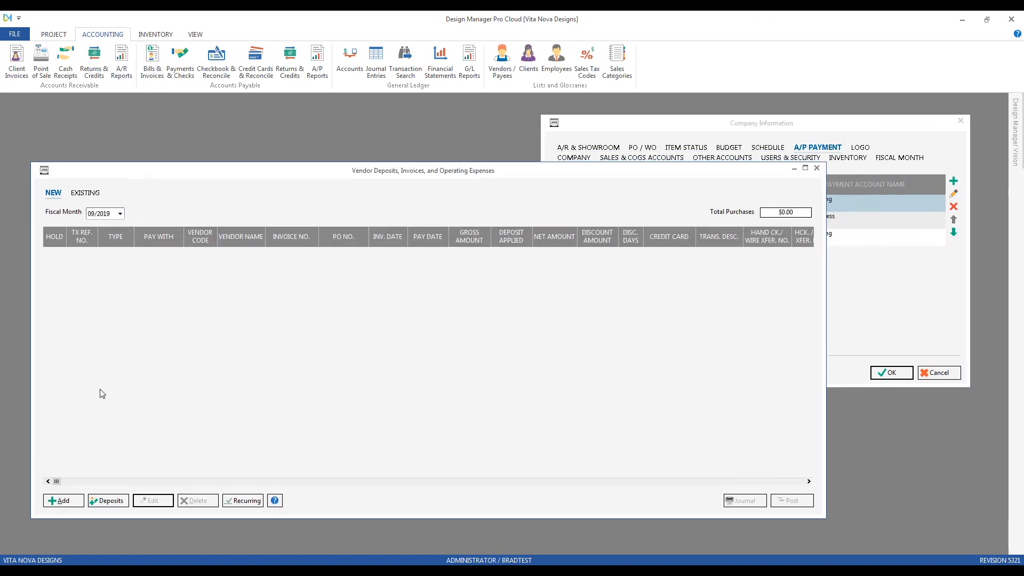
# Start a new vendor entry of type Expense / Bill / Misc. and view its Pay With choices, keeping A Check
pyautogui.click(69, 500)
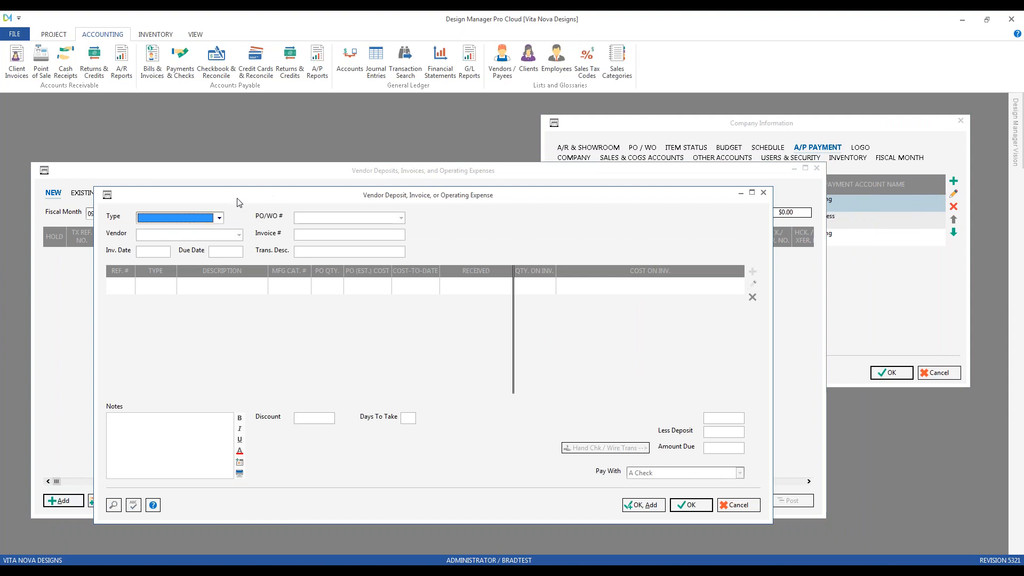
pyautogui.click(219, 217)
pyautogui.click(198, 245)
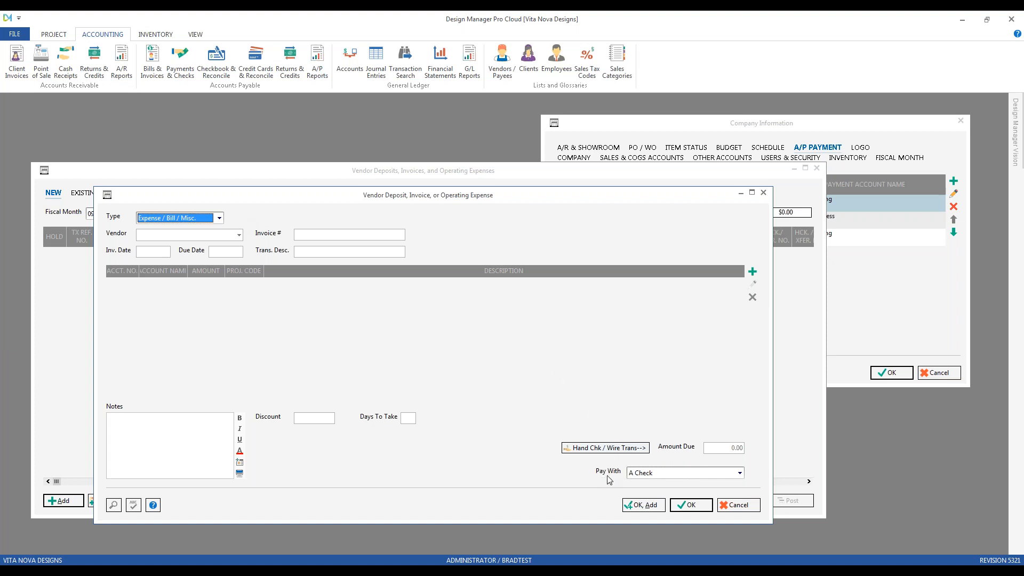
pyautogui.click(740, 472)
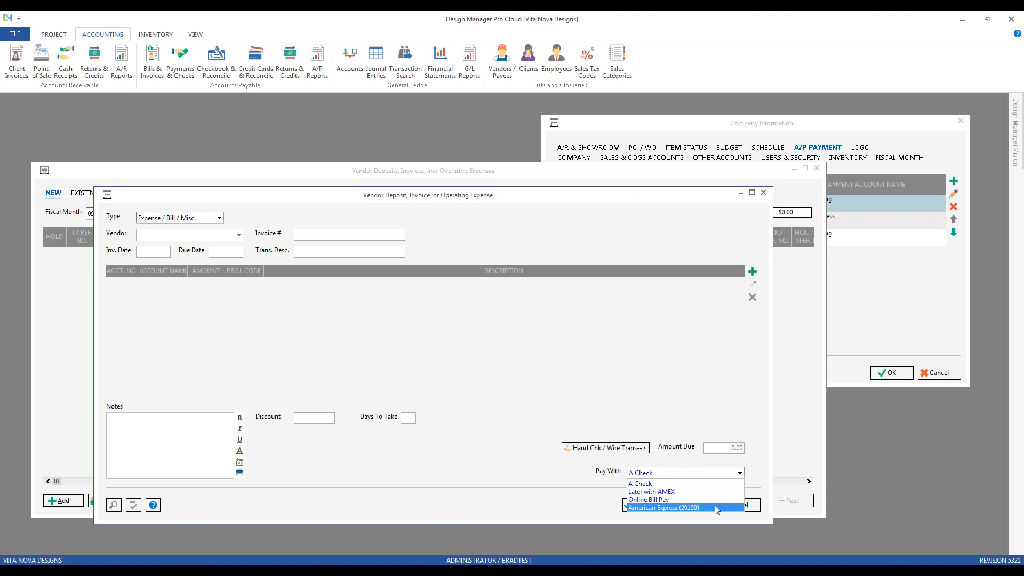
pyautogui.click(693, 483)
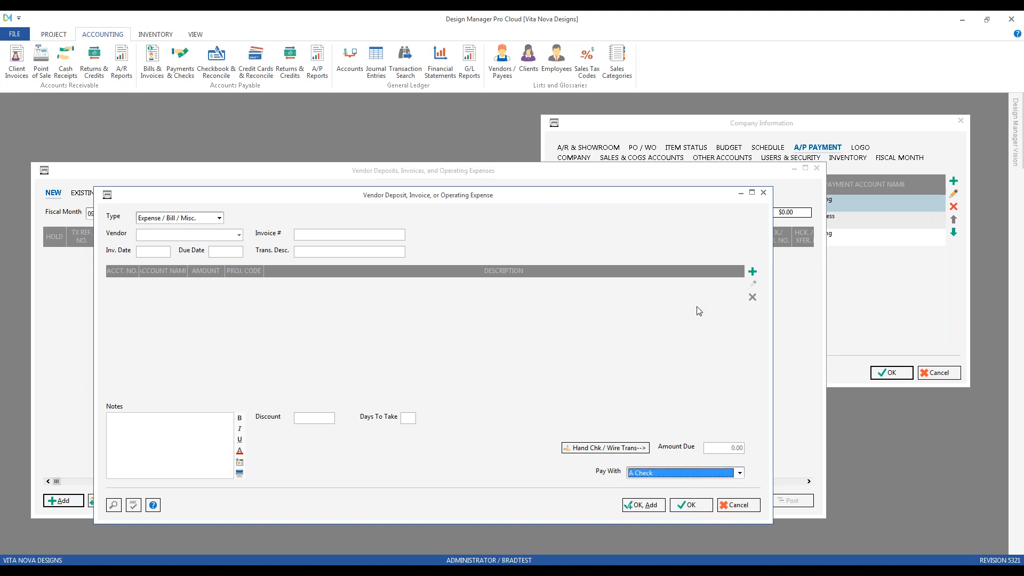
# Compare the company's A/P payment types with the entry's choices, and set Pay With to American Express (20100)
pyautogui.click(691, 136)
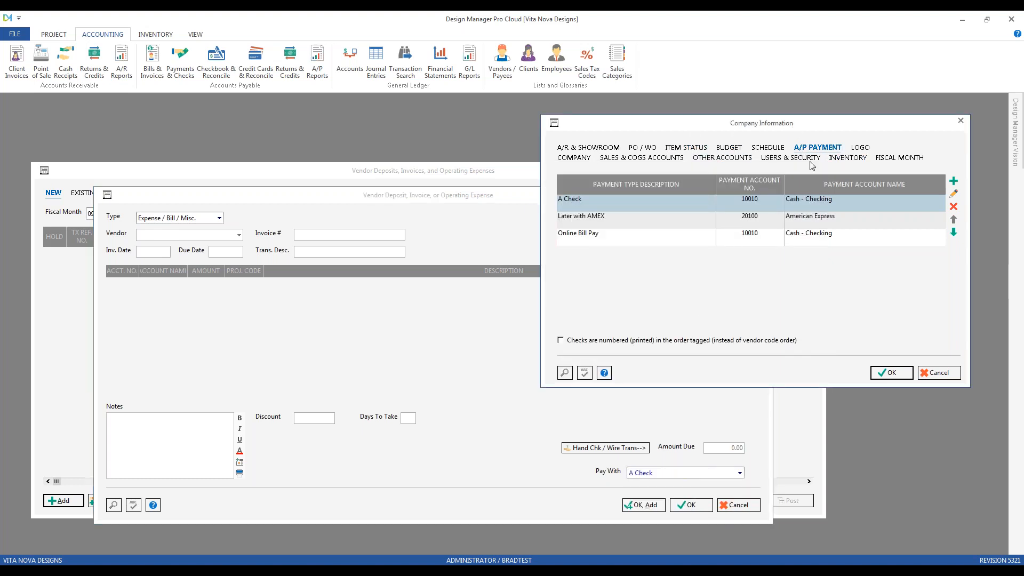
pyautogui.click(665, 220)
pyautogui.click(663, 203)
pyautogui.click(532, 210)
pyautogui.click(739, 472)
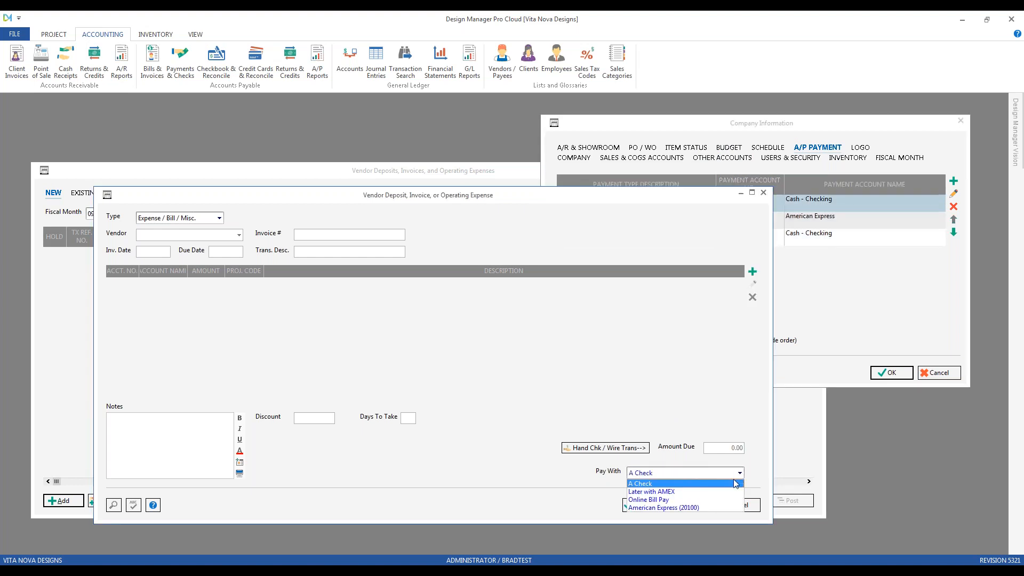
pyautogui.click(721, 508)
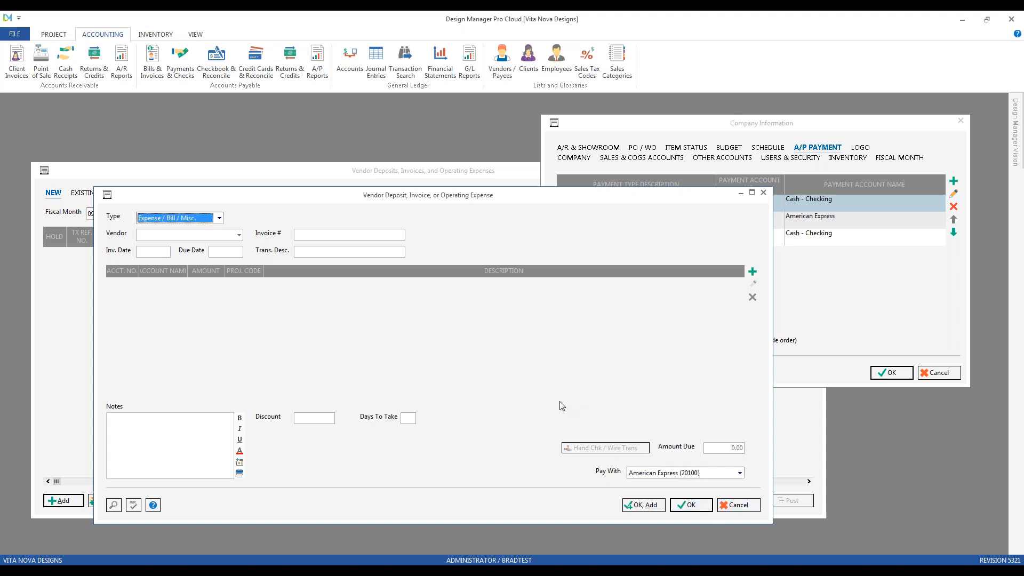
# Look up the American Express account's type in the Account Glossary, and close the glossary
pyautogui.click(343, 61)
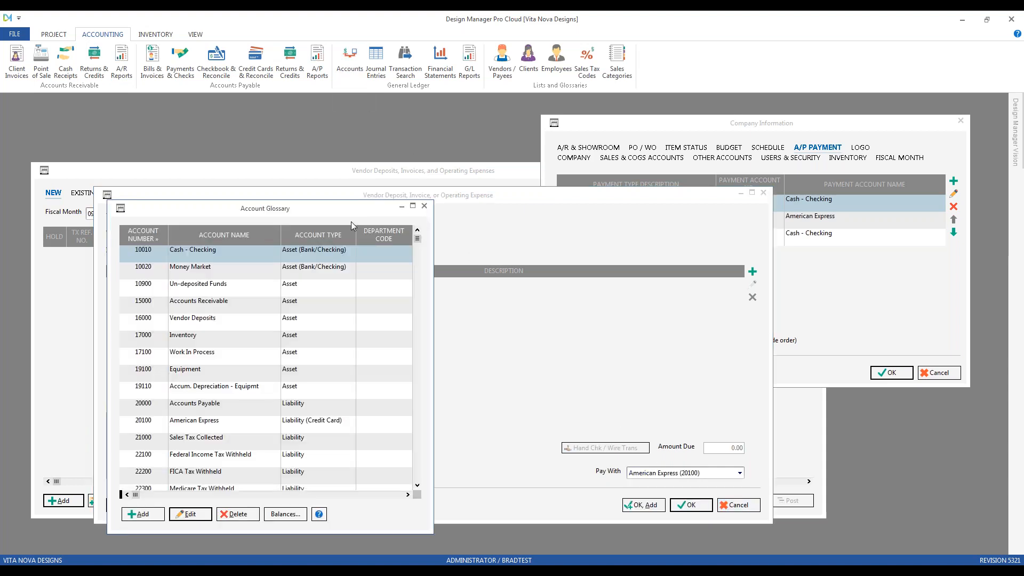
pyautogui.moveTo(359, 209); pyautogui.dragTo(851, 142)
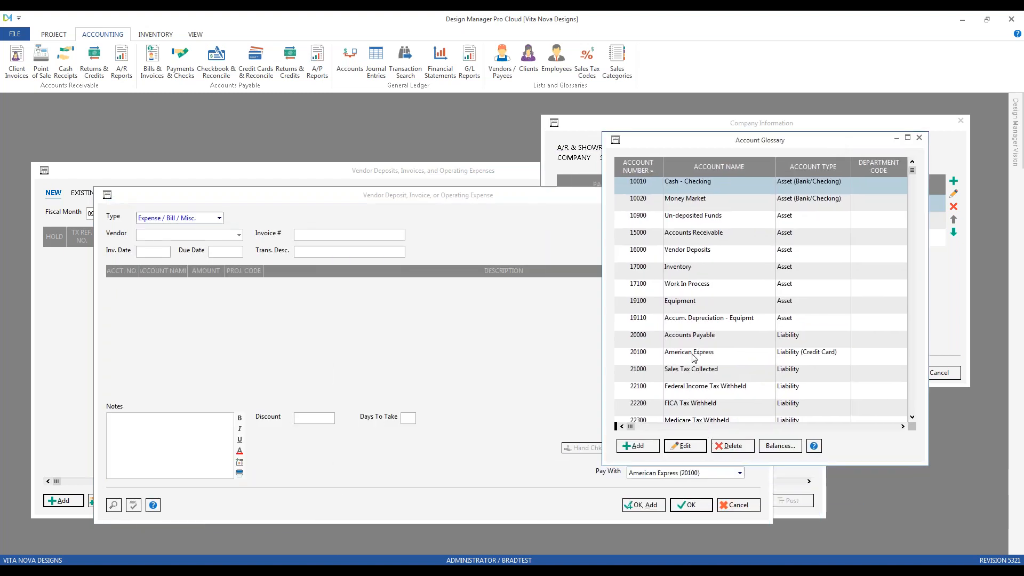
pyautogui.click(754, 356)
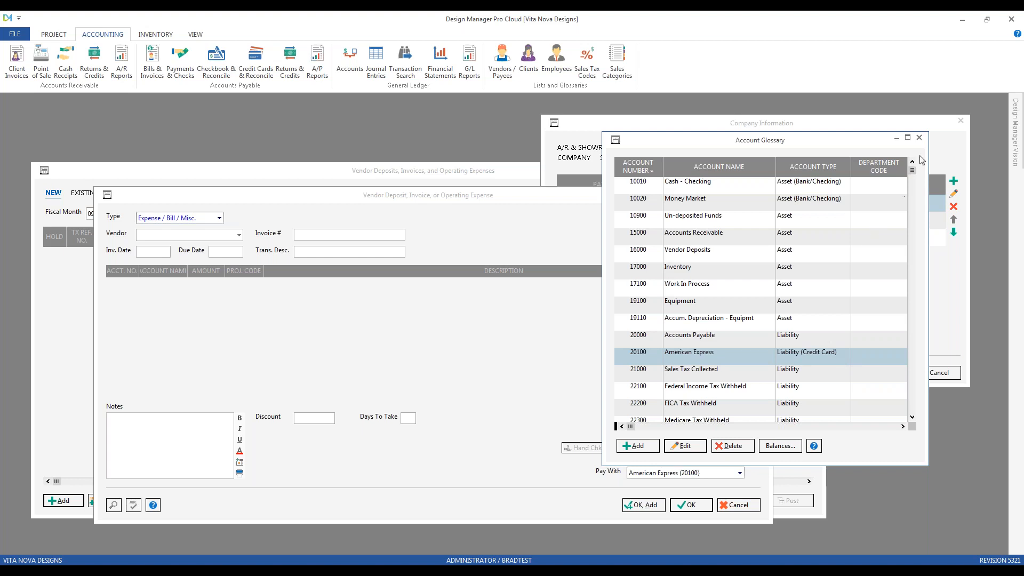
pyautogui.click(919, 138)
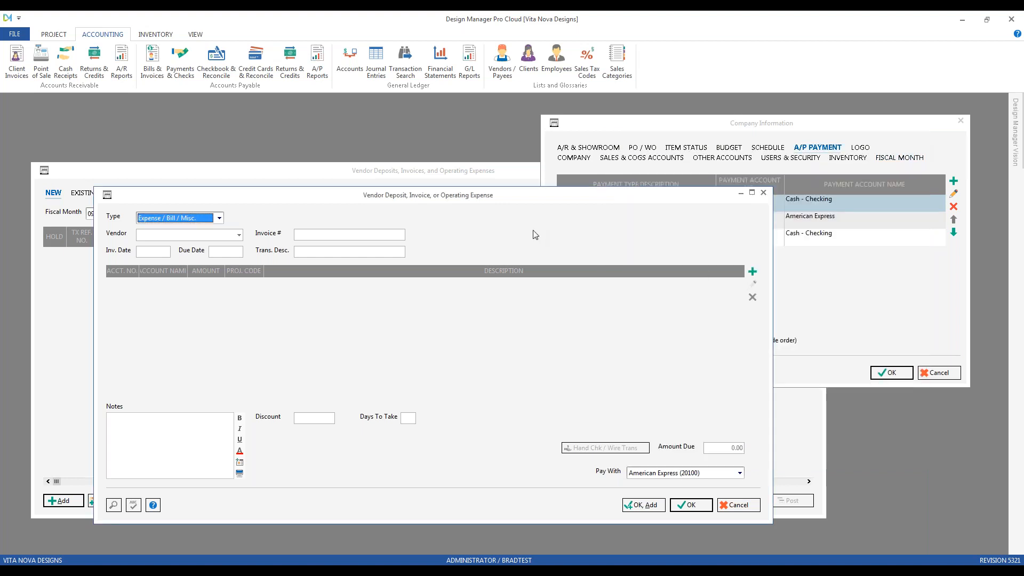
# Review the company's A/P payment types again, and discard the unfinished vendor entry, closing Bills & Invoices
pyautogui.click(613, 140)
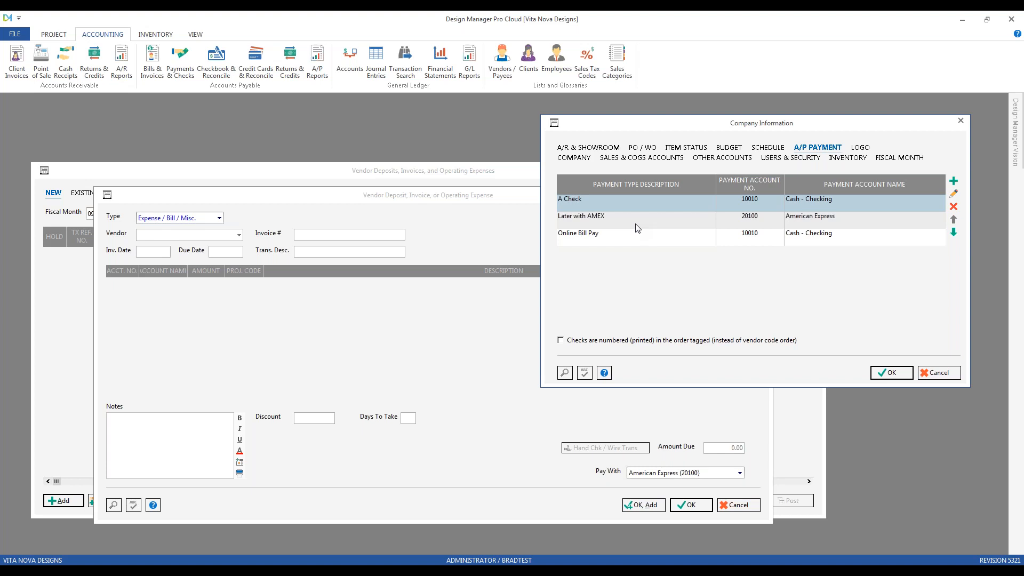
pyautogui.click(467, 227)
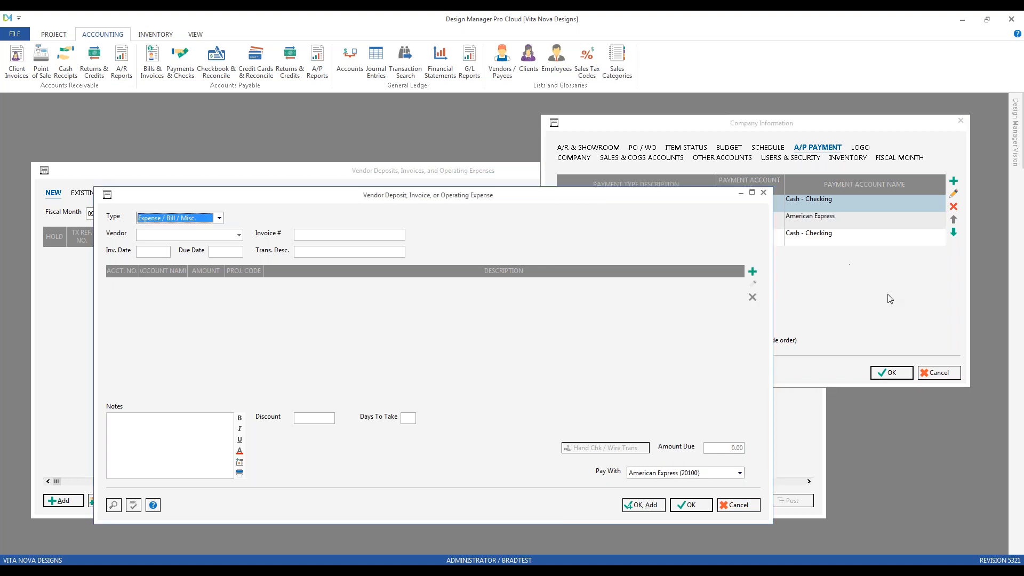
pyautogui.click(763, 192)
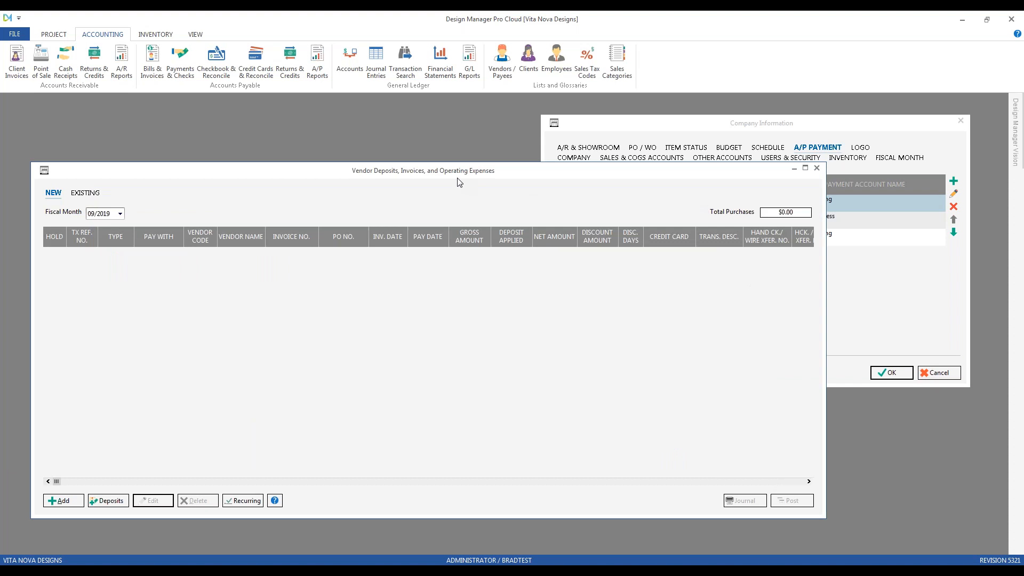
pyautogui.click(816, 168)
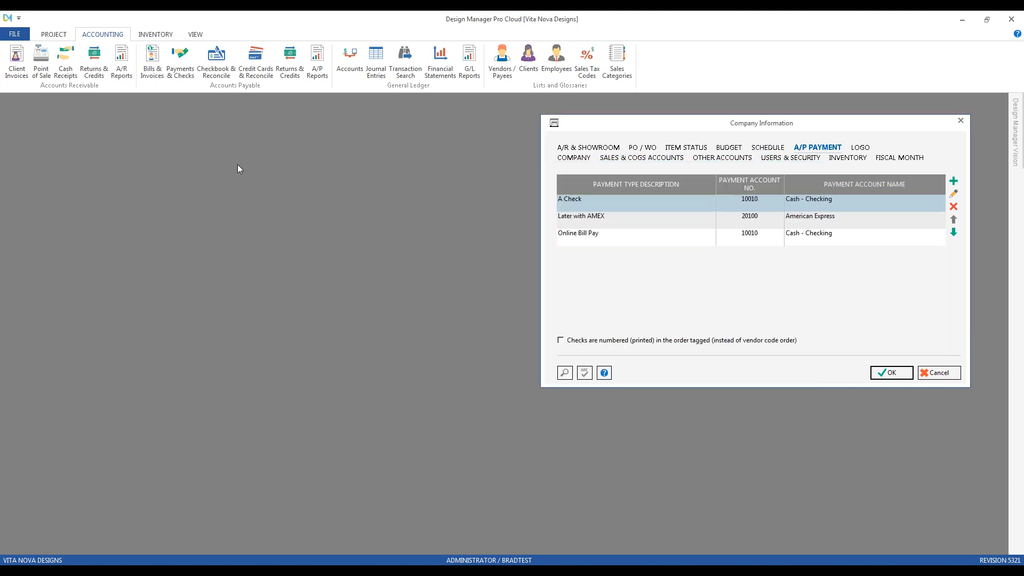
# In Payments & Checks, filter the list to Online Bill Pay, tag the Princeton Real Estate Group and Verizon entries, and close the window
pyautogui.click(177, 62)
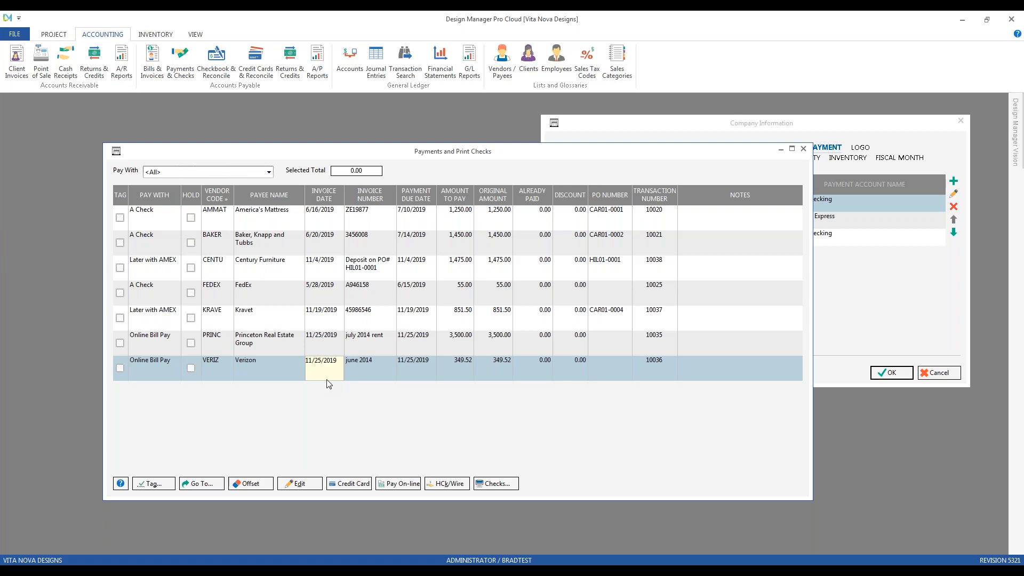
pyautogui.click(269, 171)
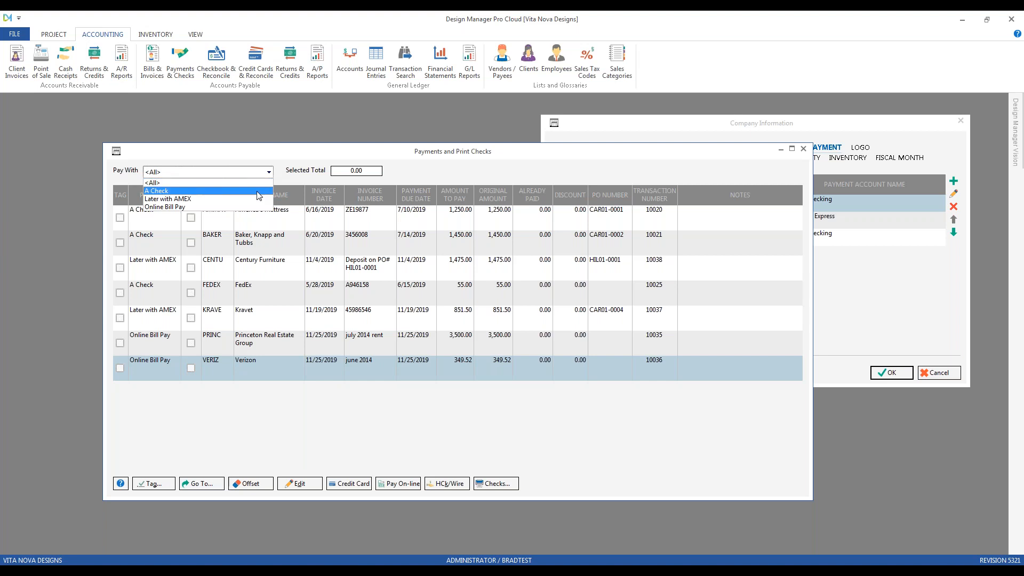
pyautogui.click(253, 207)
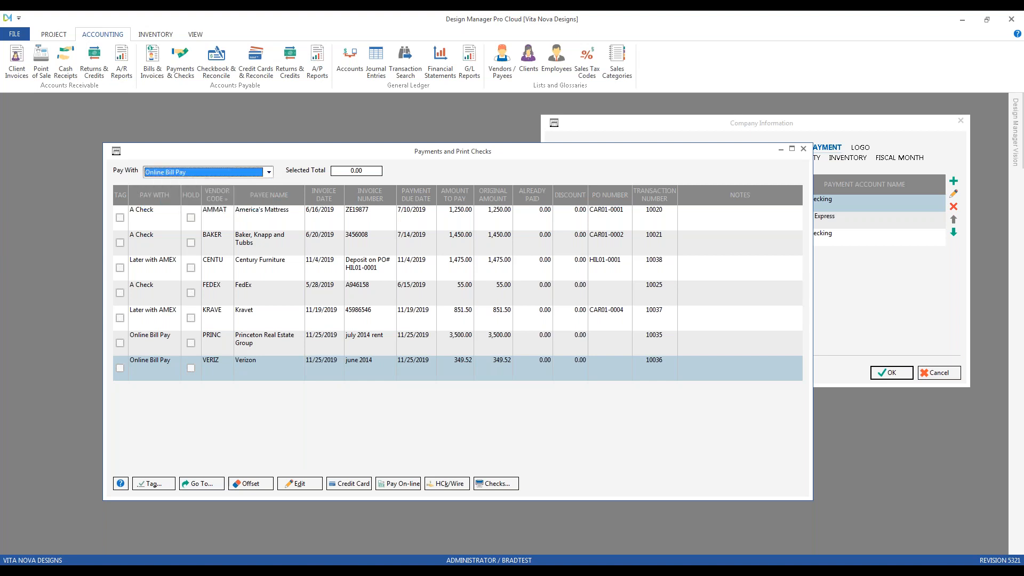
pyautogui.click(124, 222)
pyautogui.click(123, 244)
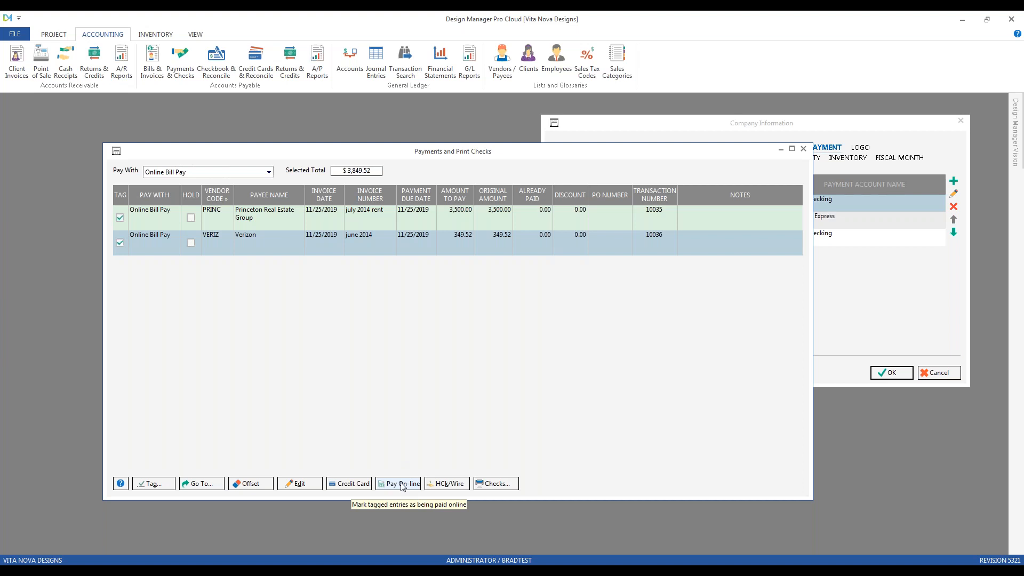
pyautogui.click(803, 149)
# Add an A/P payment type described as Debit Card with default payment account 10010 - Cash - Checking
pyautogui.moveTo(685, 129); pyautogui.dragTo(342, 155)
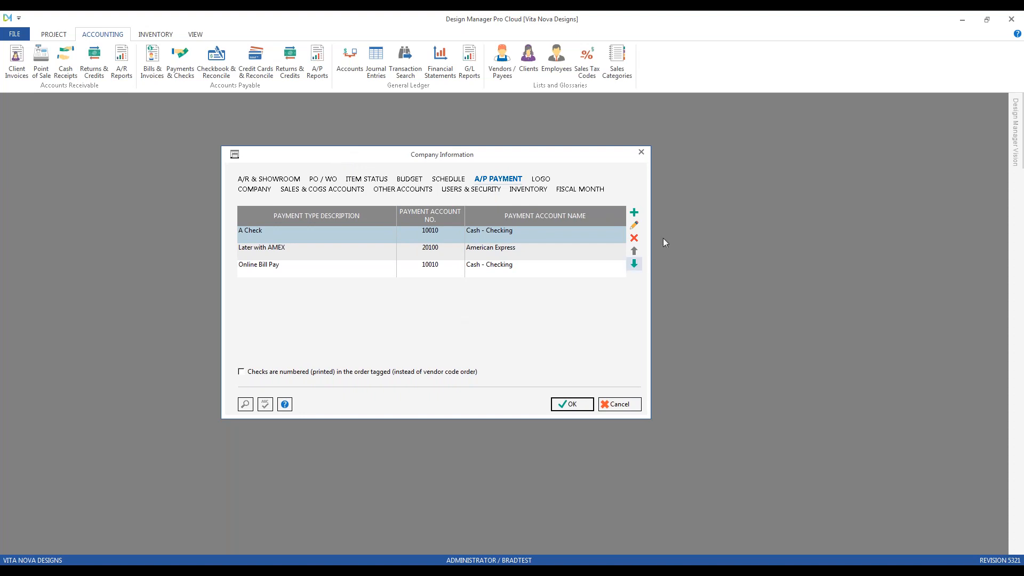
pyautogui.click(638, 215)
pyautogui.moveTo(249, 235); pyautogui.dragTo(506, 288)
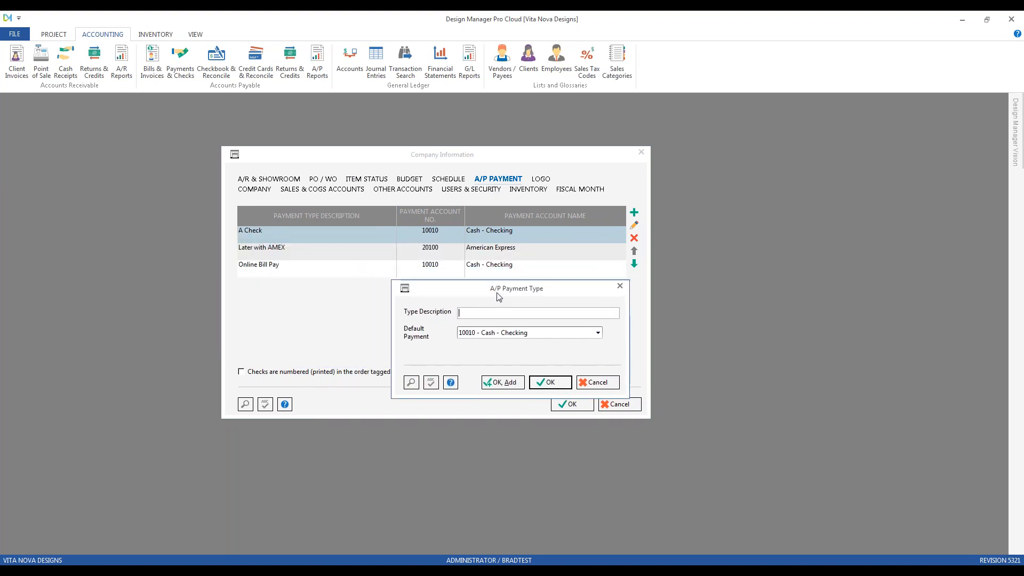
pyautogui.write('Debit Card')
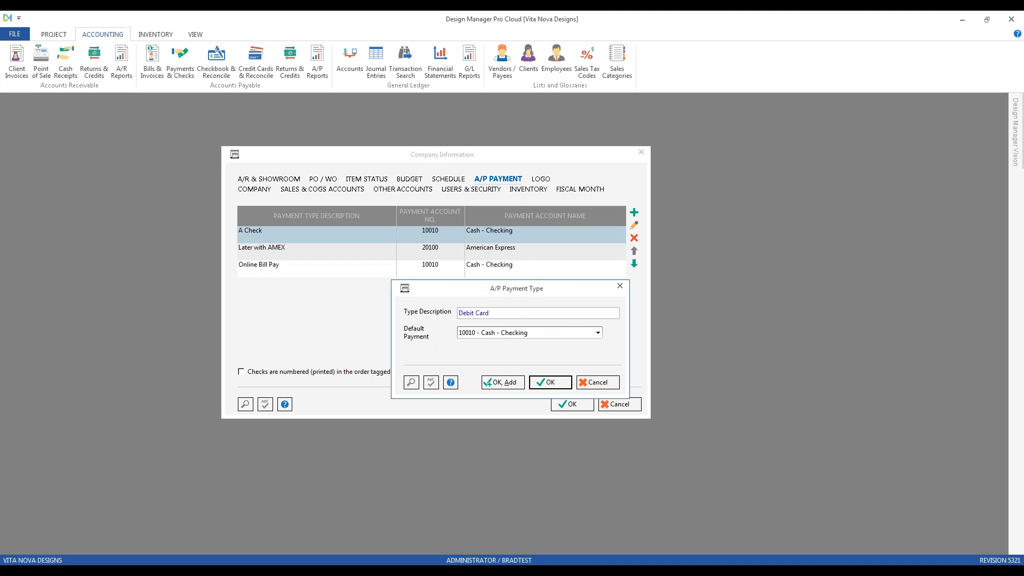
pyautogui.click(493, 335)
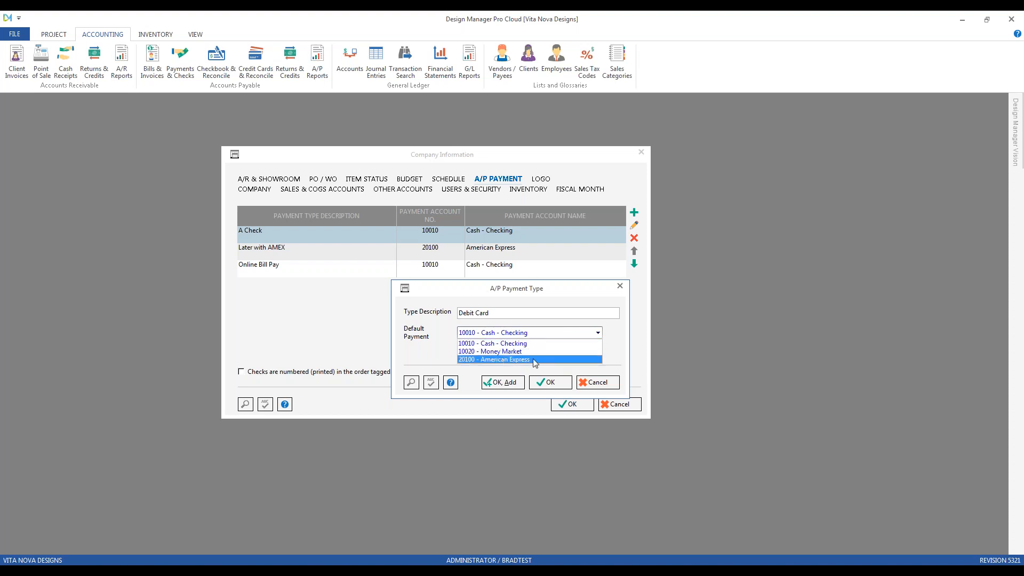
pyautogui.click(511, 344)
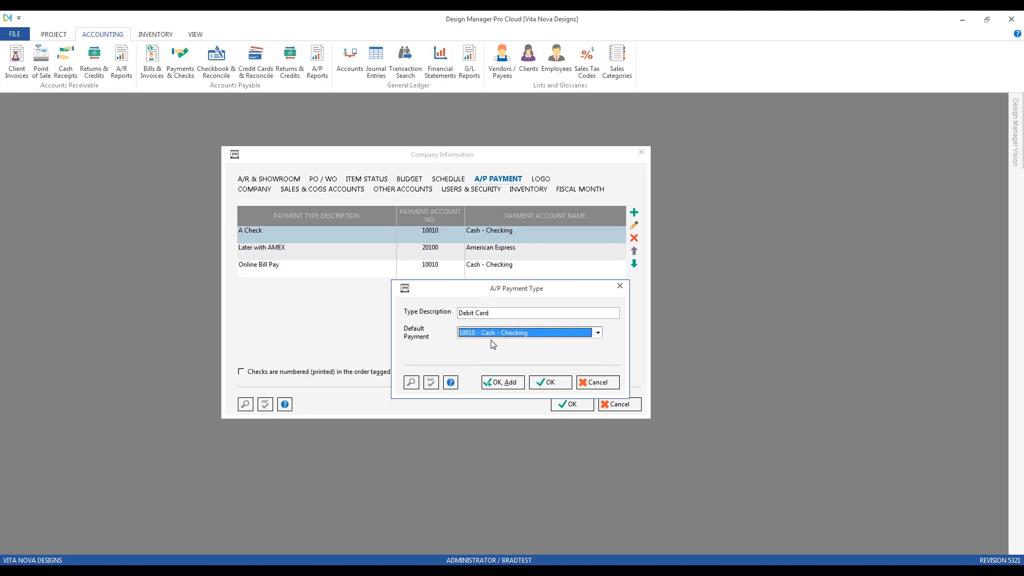
pyautogui.click(549, 381)
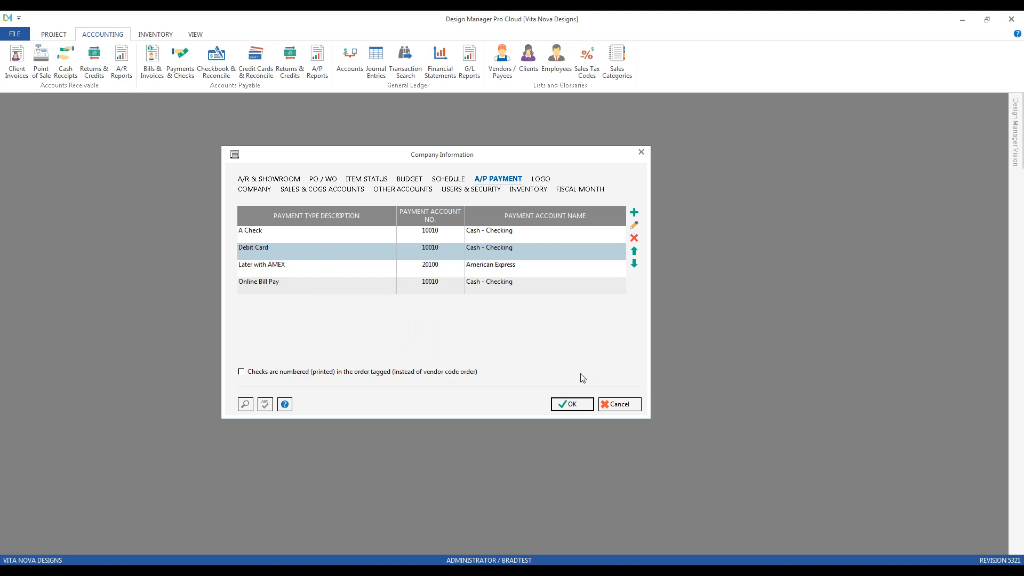
# Move the Debit Card payment type to the end of the list and save the company information
pyautogui.click(634, 264)
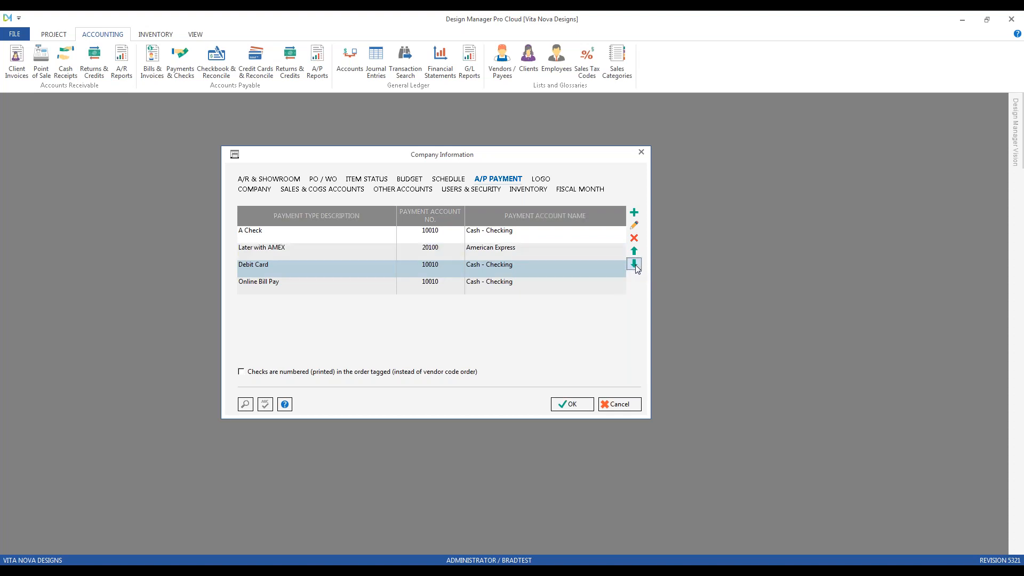
pyautogui.click(634, 264)
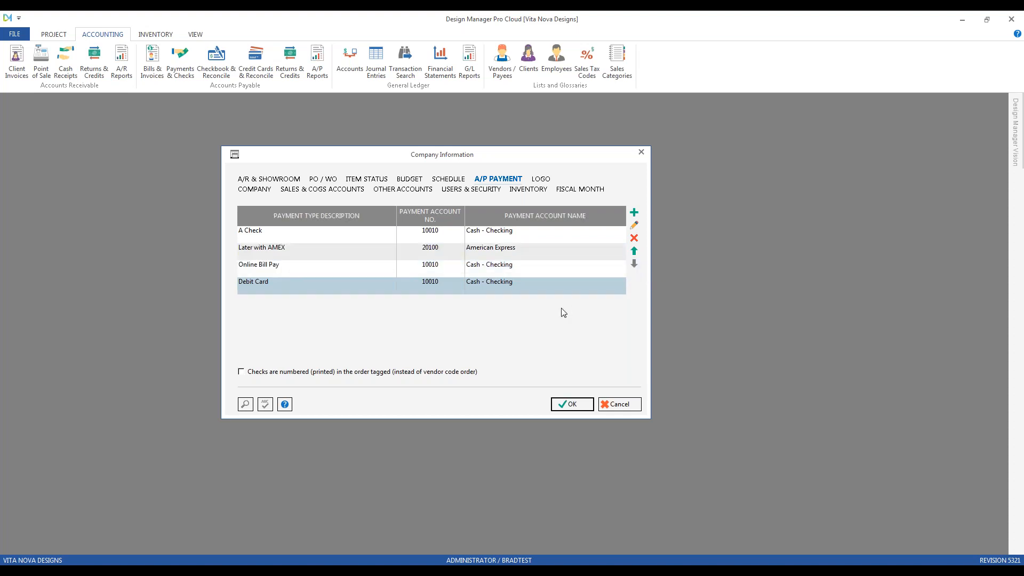
pyautogui.click(572, 406)
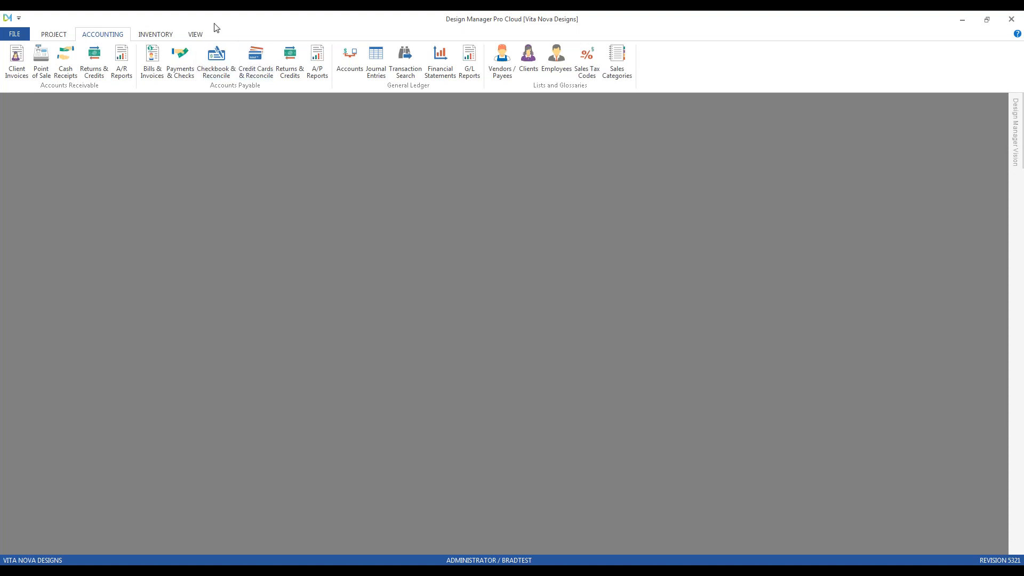
# Check the Pay With choices in a new Bills & Invoices entry, discard the entry, and close the window
pyautogui.click(152, 59)
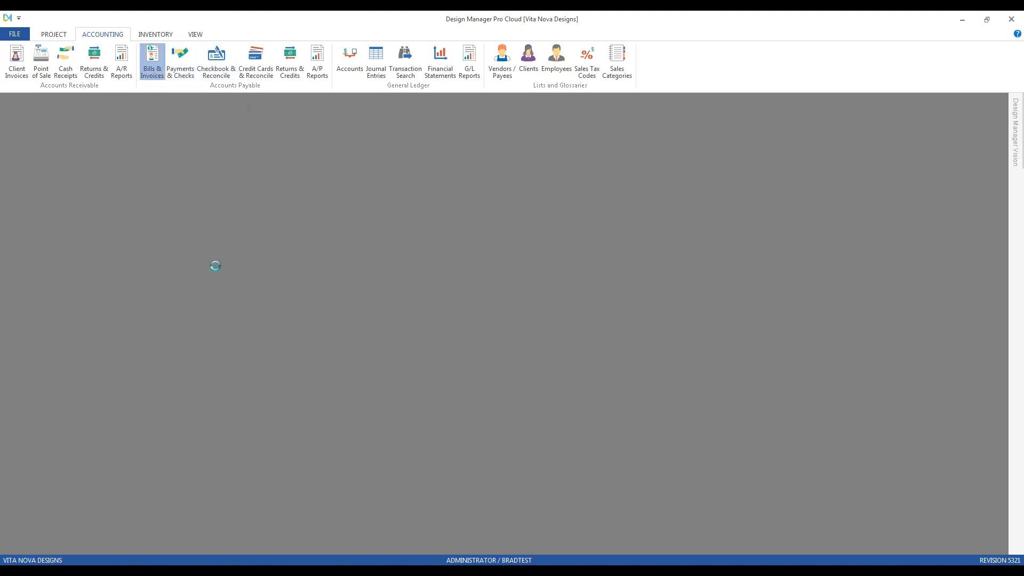
pyautogui.click(56, 446)
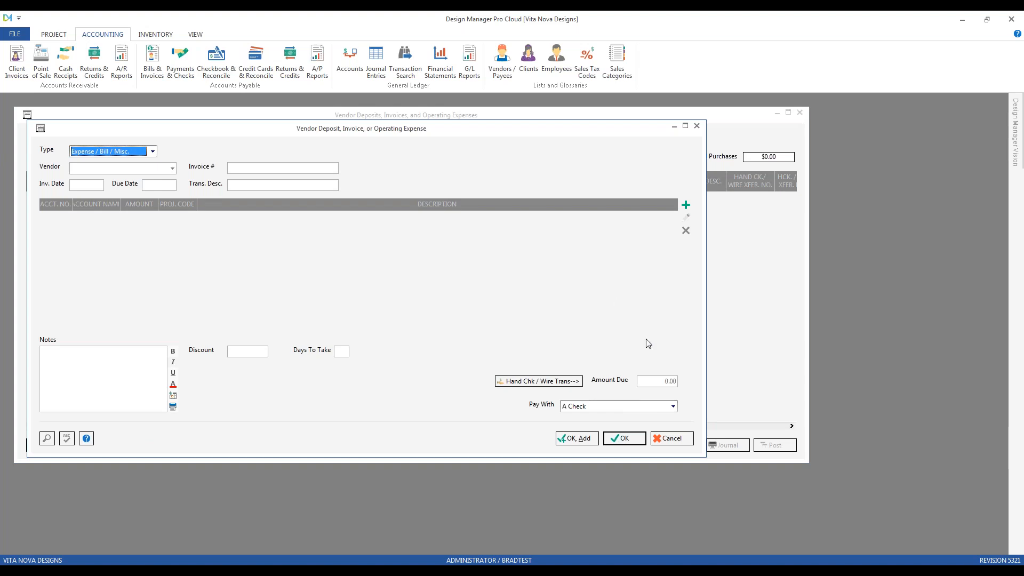
pyautogui.click(673, 406)
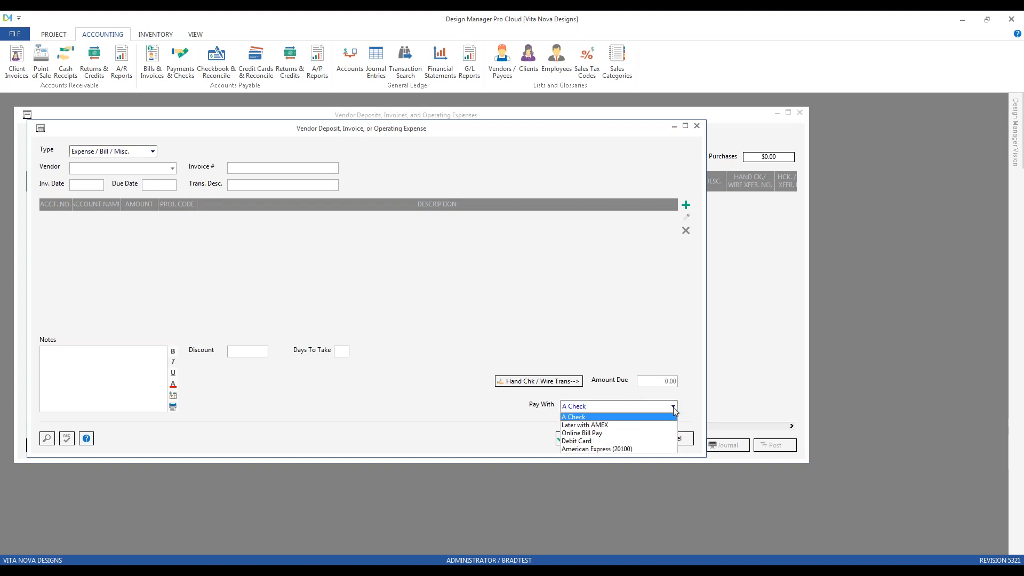
pyautogui.click(650, 441)
pyautogui.click(687, 441)
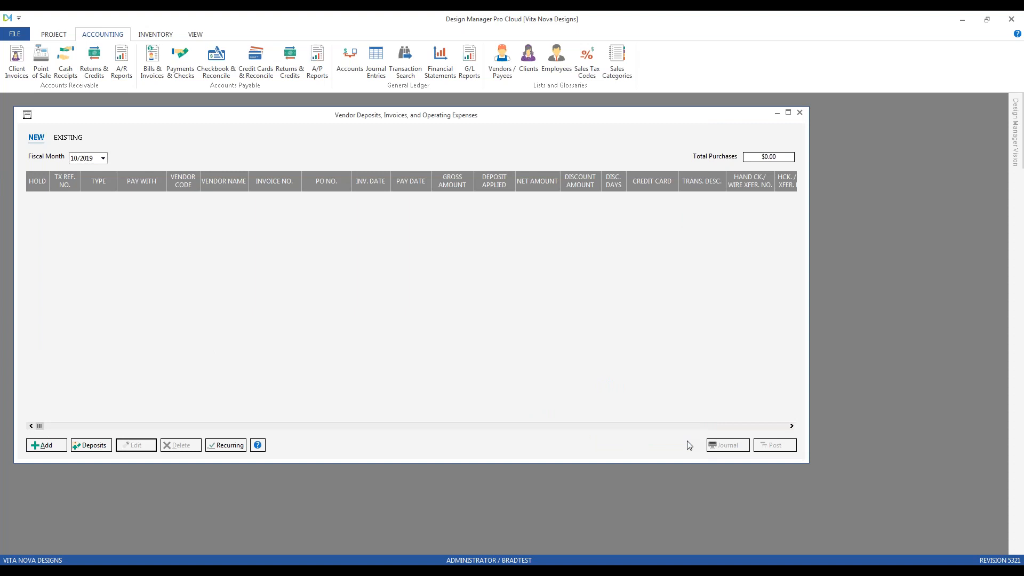
pyautogui.click(800, 112)
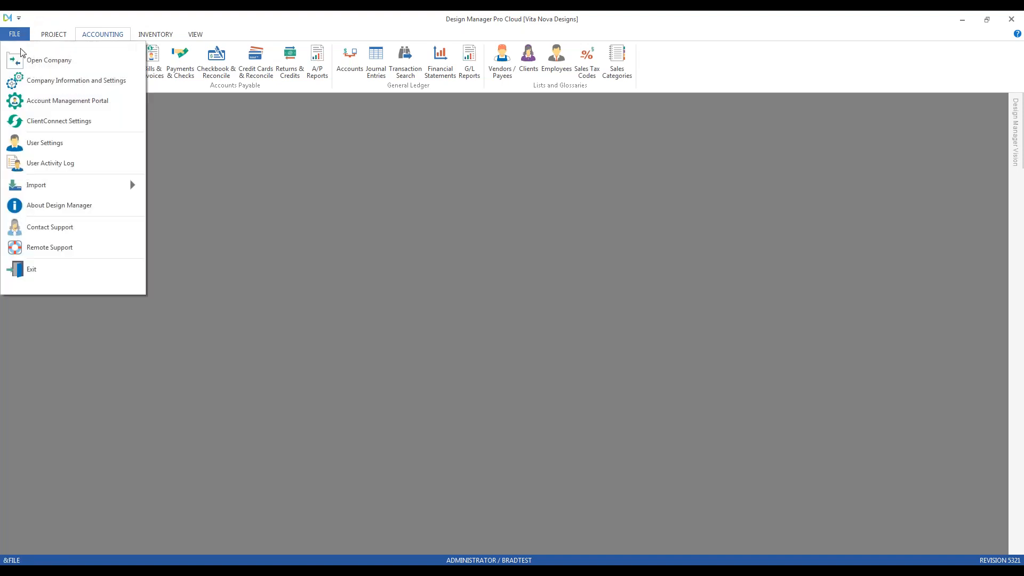
# Reopen the company information and review the purchase order conditions and default PO/WO email message in the PO / WO settings
pyautogui.click(80, 83)
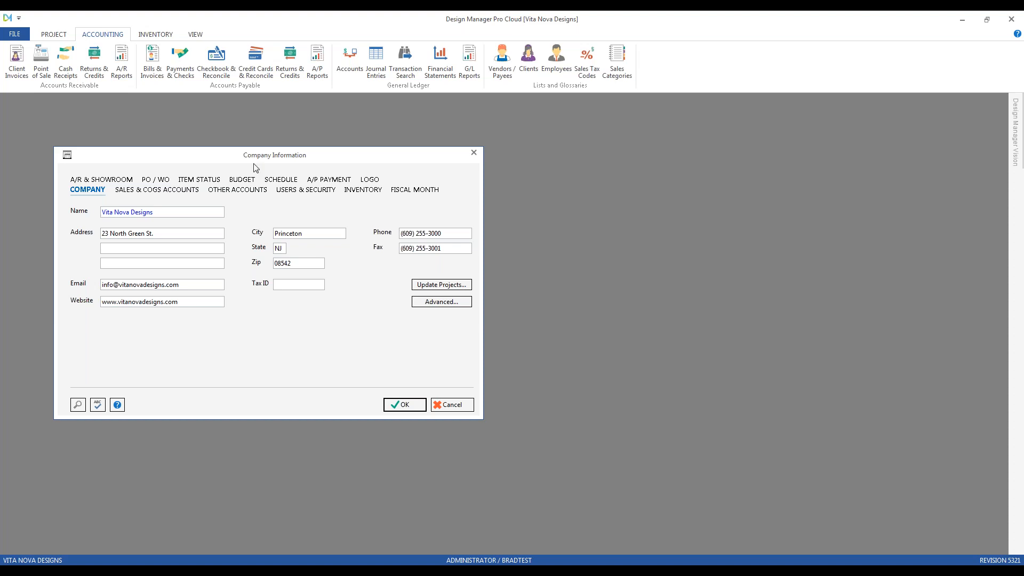
pyautogui.click(160, 180)
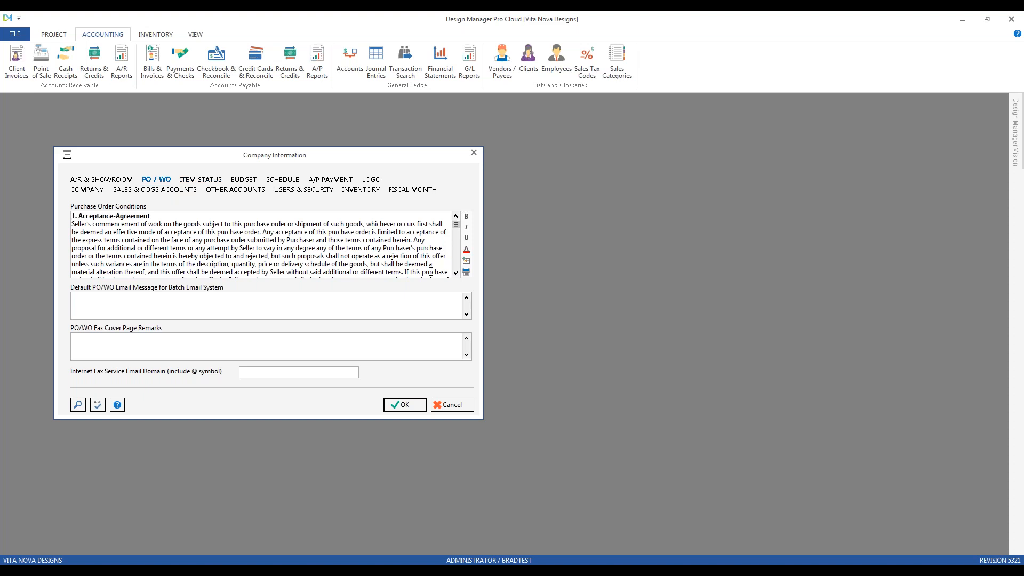
pyautogui.click(456, 273)
pyautogui.click(455, 273)
pyautogui.click(455, 273)
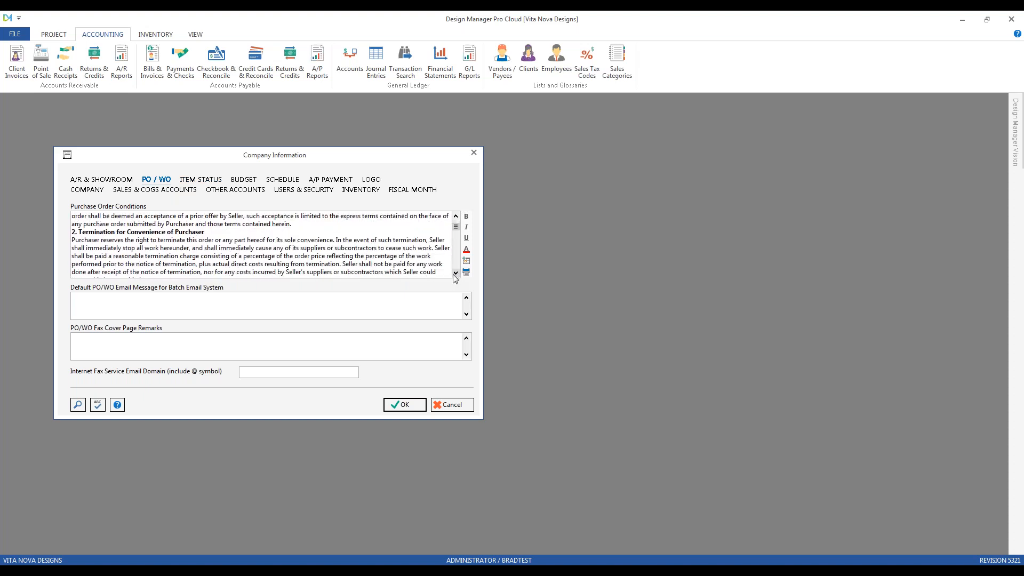
pyautogui.click(456, 216)
pyautogui.click(456, 217)
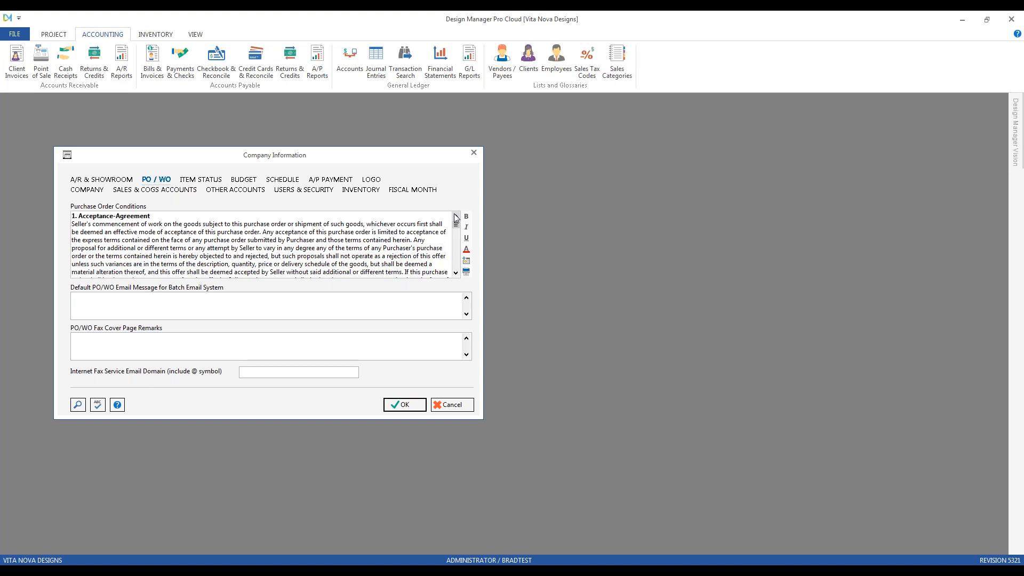
pyautogui.click(182, 298)
# Review the Item Status and Schedule settings, and highlight the title of the browser video "Status Codes and Project Schedule in DM Pro"
pyautogui.click(200, 182)
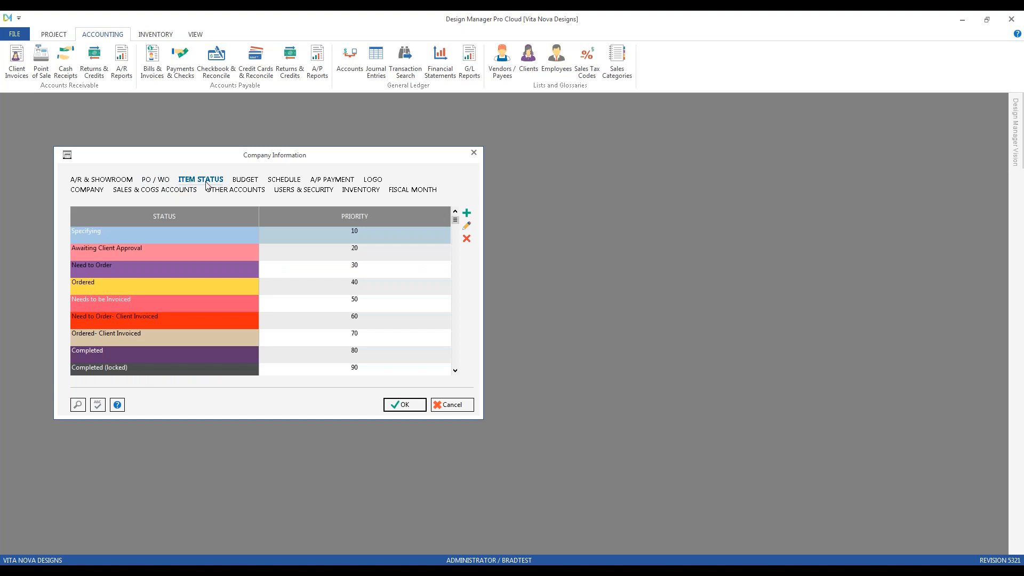
pyautogui.click(283, 180)
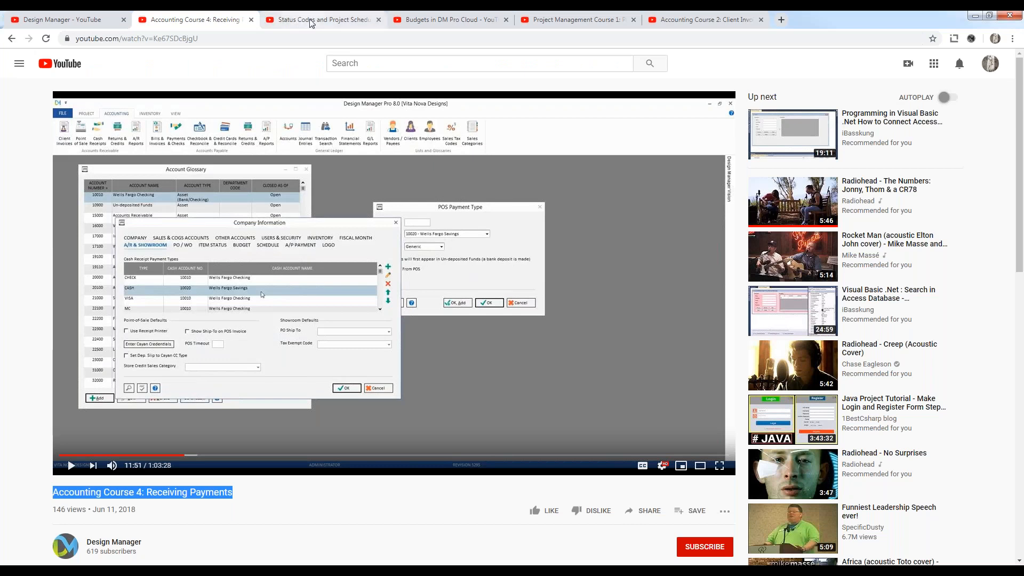
pyautogui.click(317, 25)
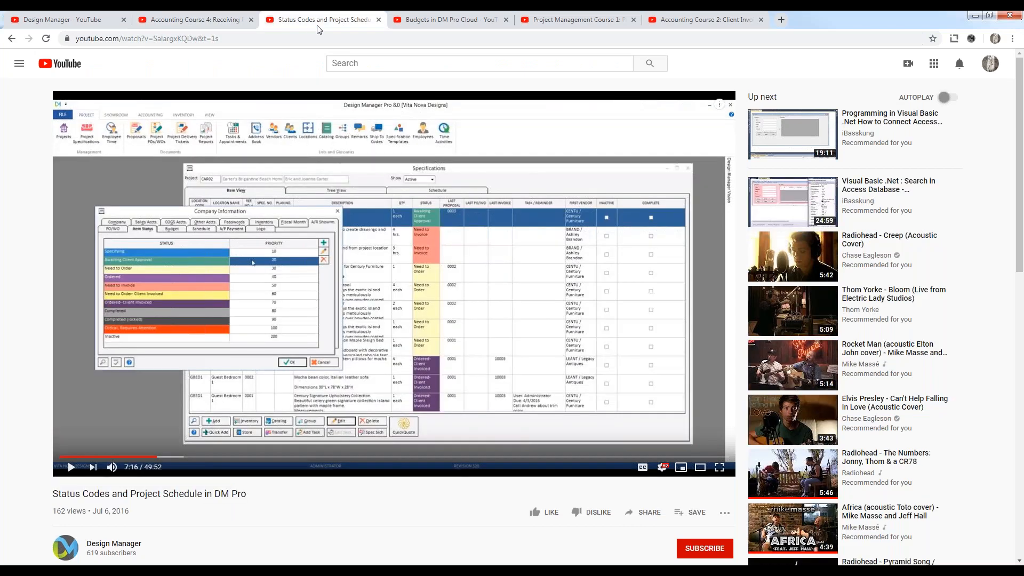
pyautogui.moveTo(55, 494); pyautogui.dragTo(258, 514)
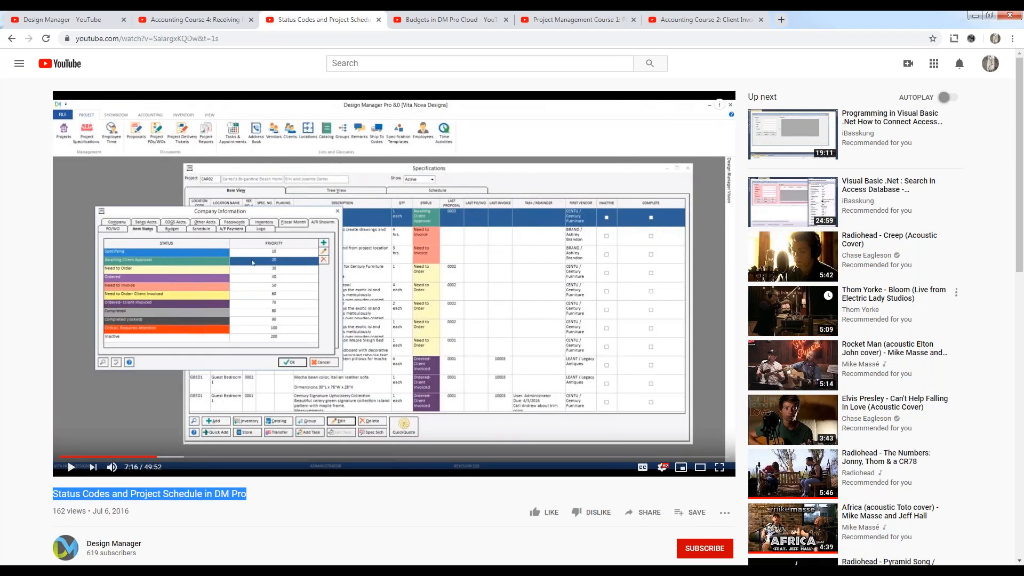
pyautogui.click(974, 15)
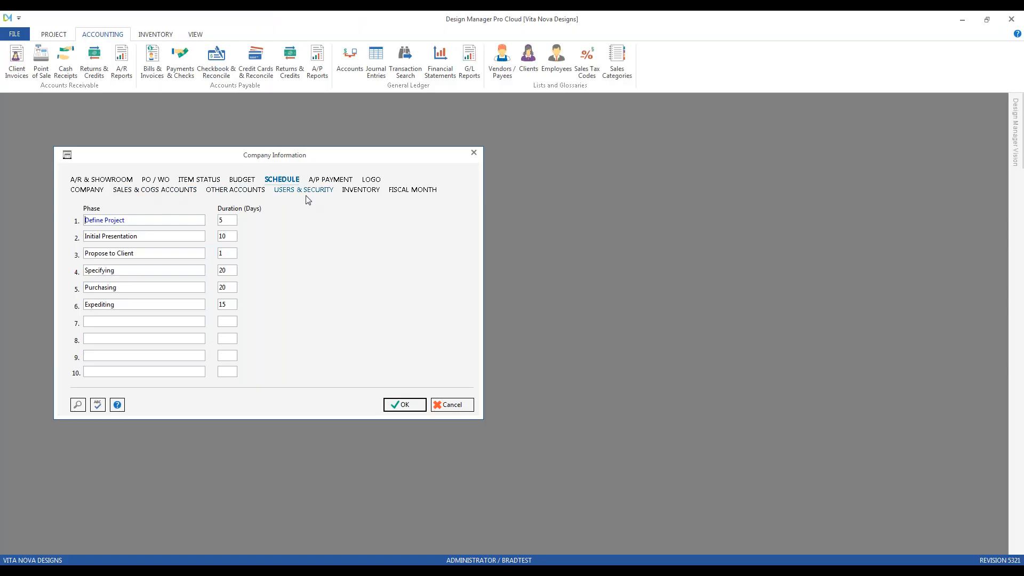
# Review the company's Budget settings and bring up the related "Budgets in DM Pro Cloud" video in the browser, returning to Design Manager
pyautogui.click(241, 180)
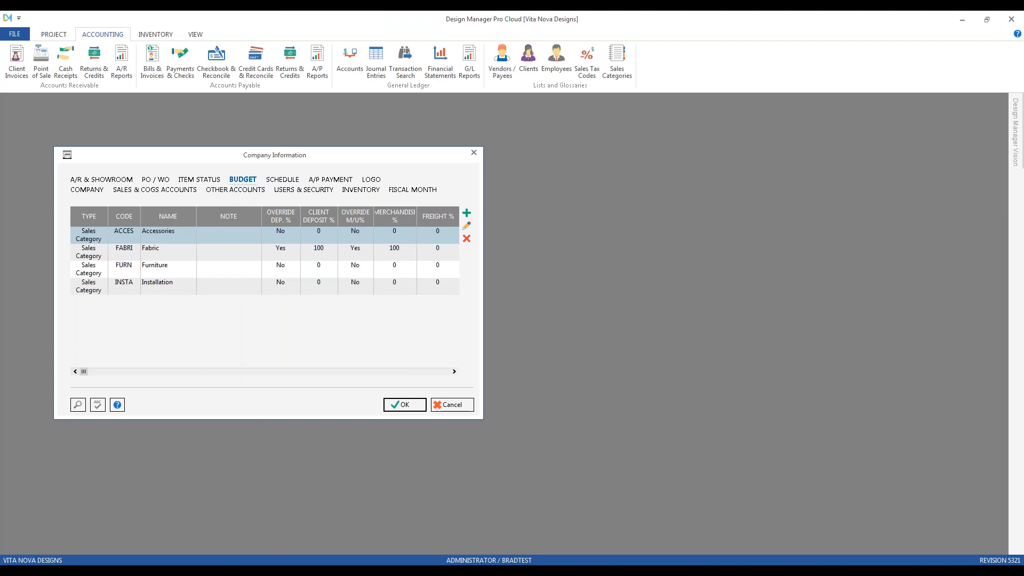
pyautogui.moveTo(274, 563)
pyautogui.click(274, 525)
pyautogui.click(441, 22)
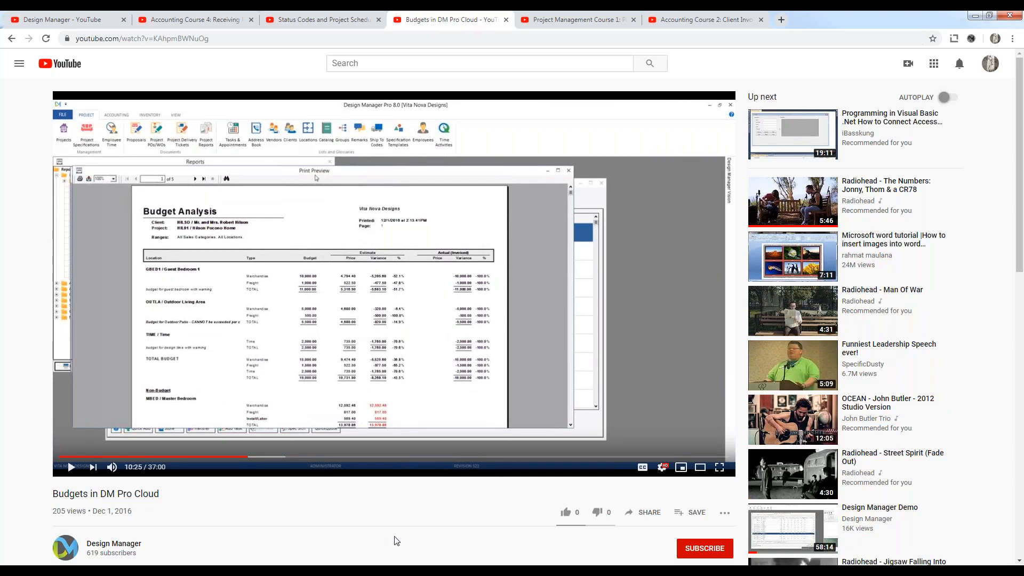
pyautogui.click(973, 19)
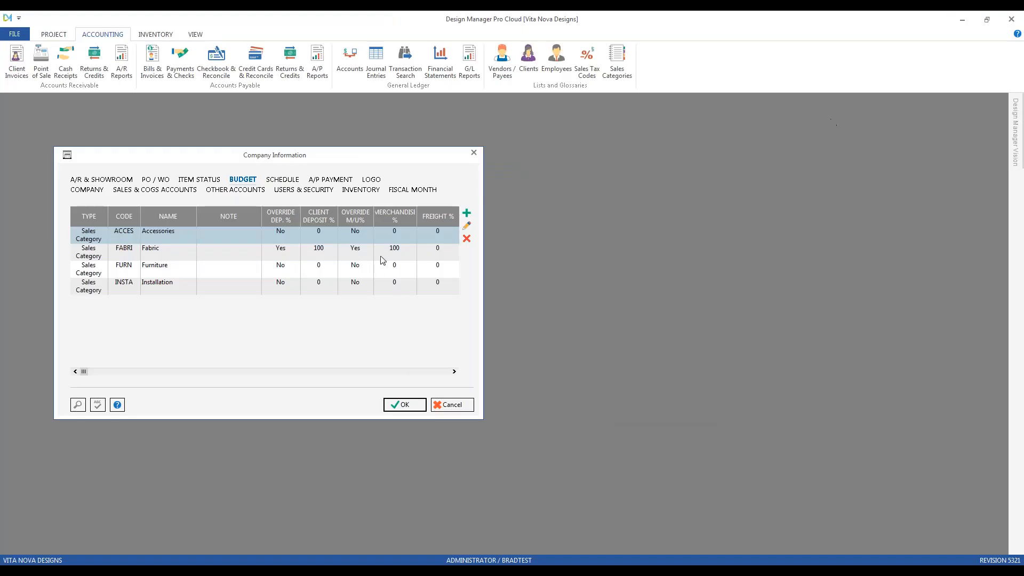
# Review the company's Inventory defaults and Logo settings
pyautogui.click(372, 193)
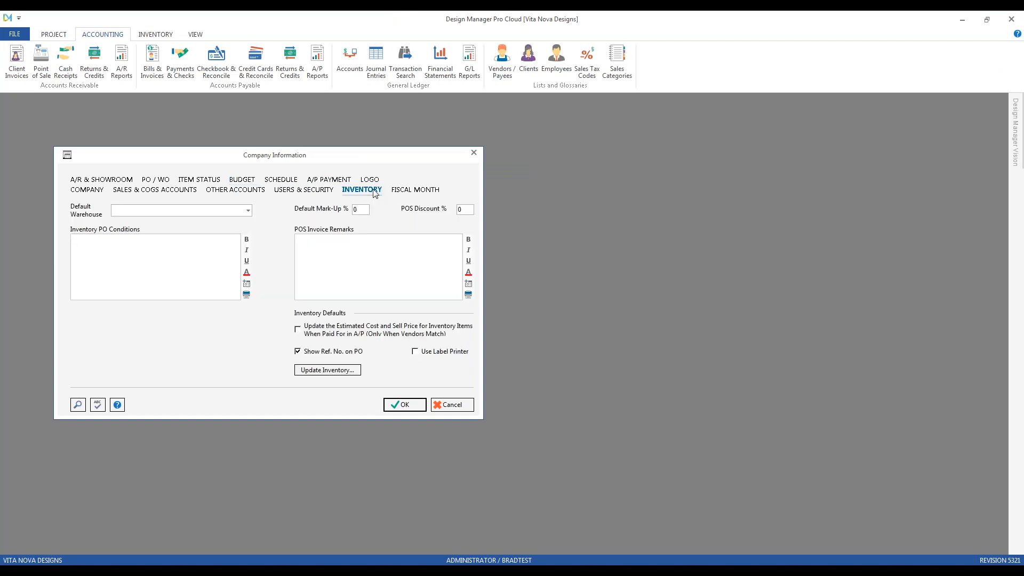
pyautogui.click(370, 180)
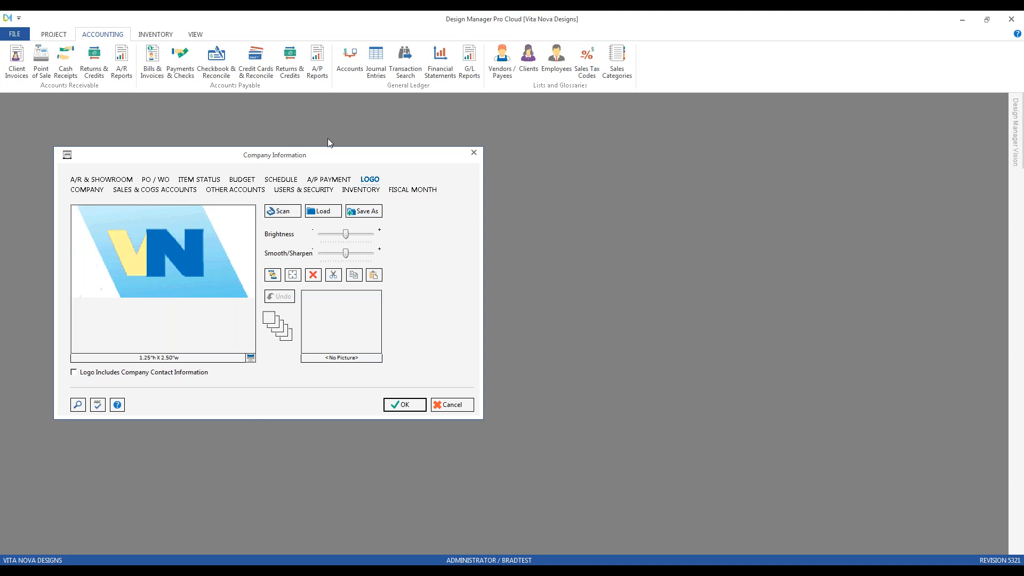
# Open the company's advanced print options and choose Middle as the Check Position
pyautogui.click(90, 190)
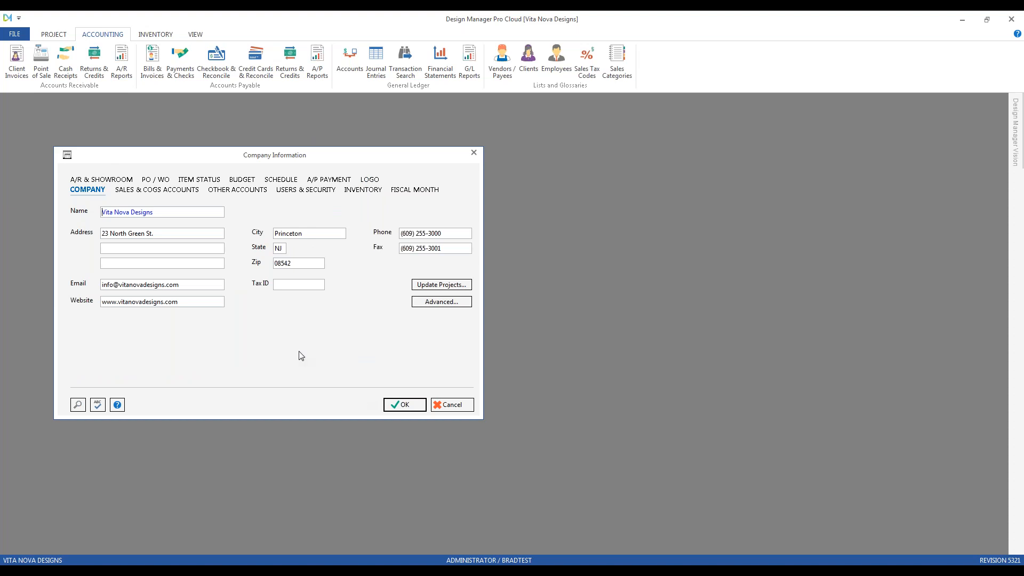
pyautogui.click(455, 303)
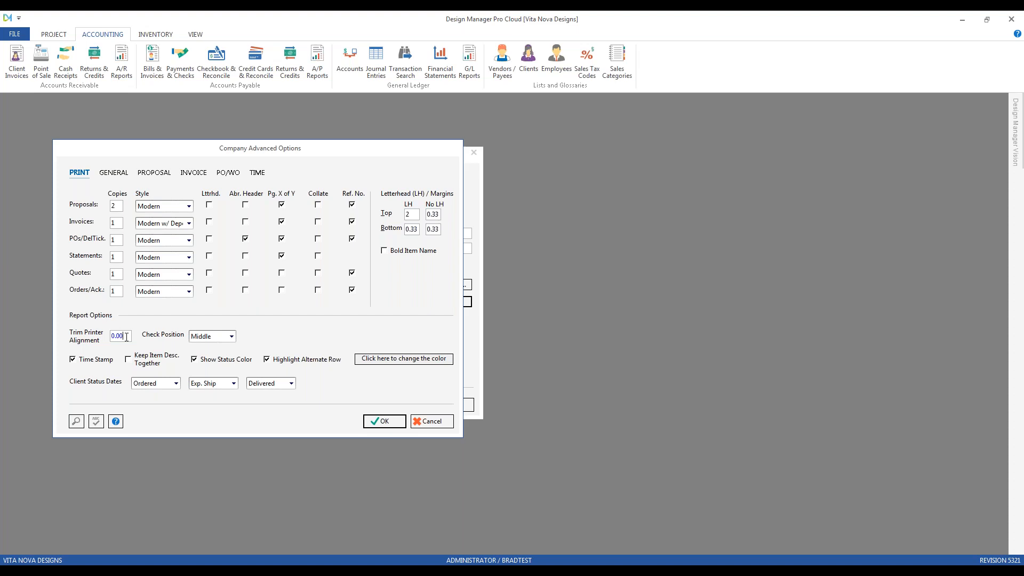
pyautogui.click(232, 336)
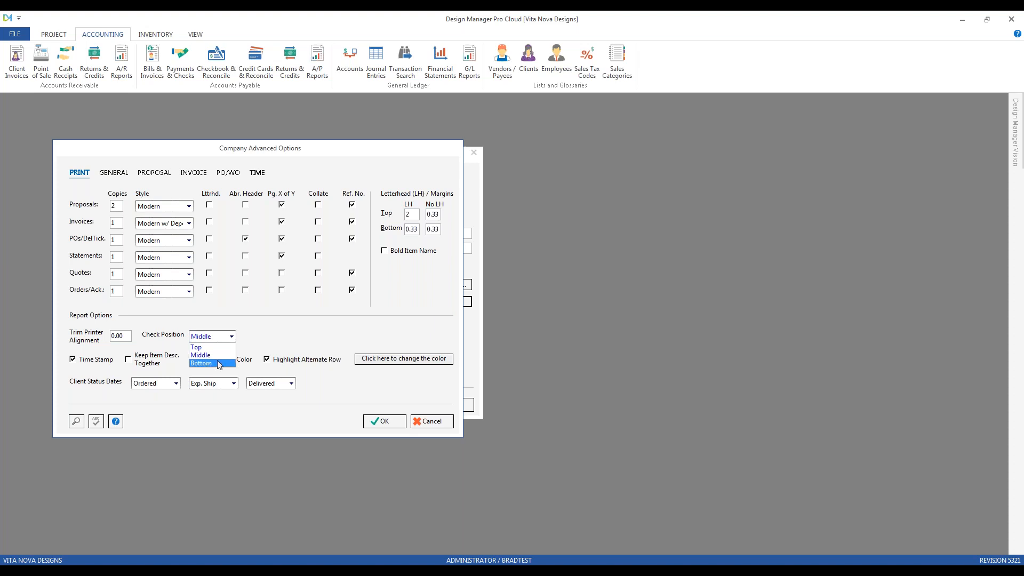
pyautogui.click(220, 355)
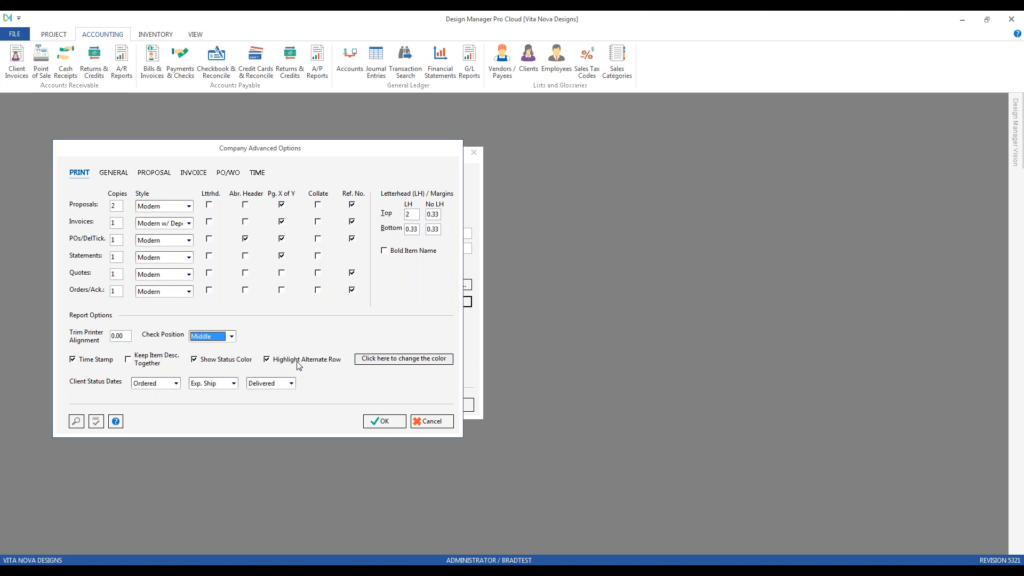
# Look at the color choices for alternate row highlighting and the client status date options, keeping Ordered as the first date
pyautogui.click(410, 362)
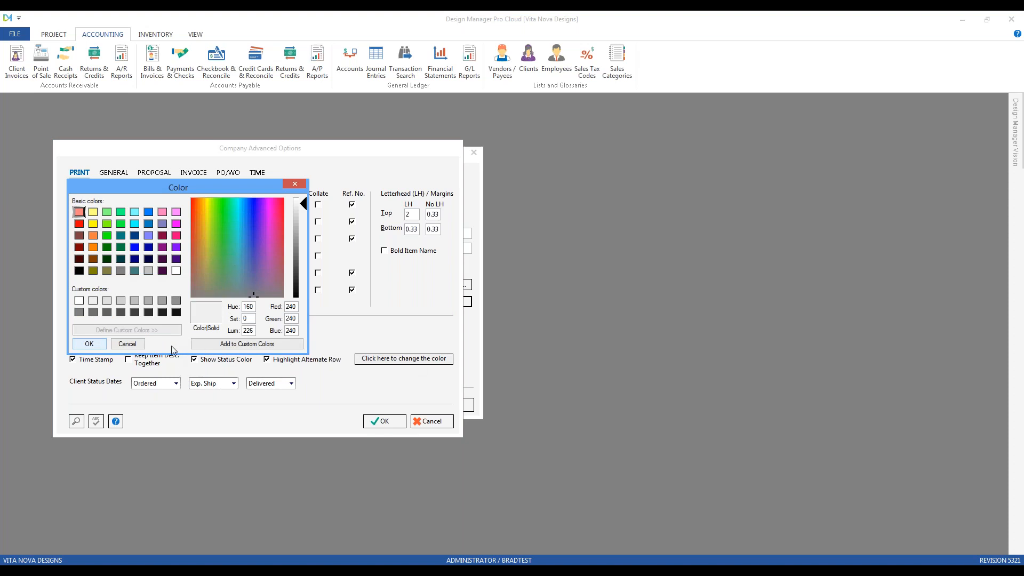
pyautogui.click(299, 188)
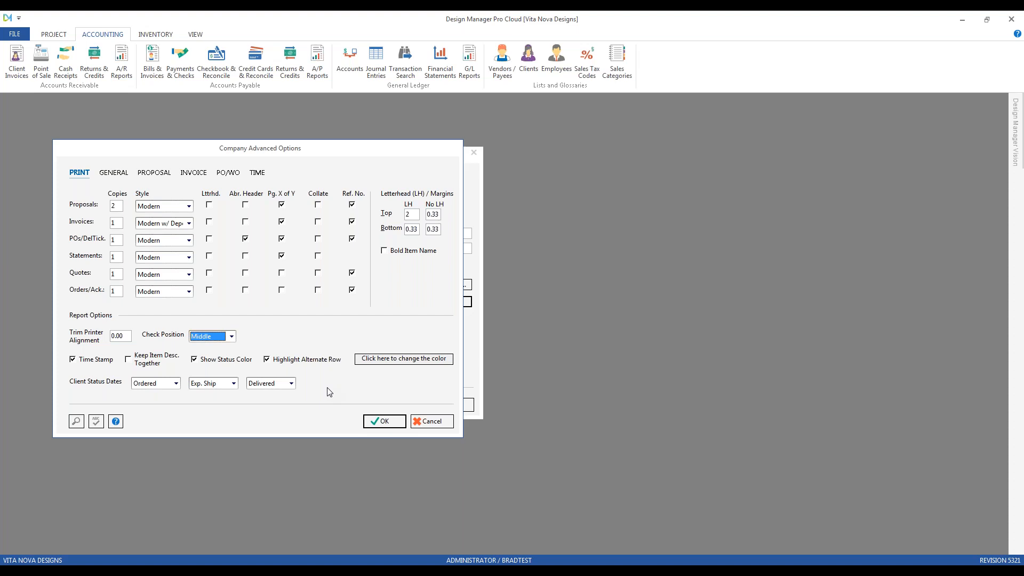
pyautogui.click(176, 383)
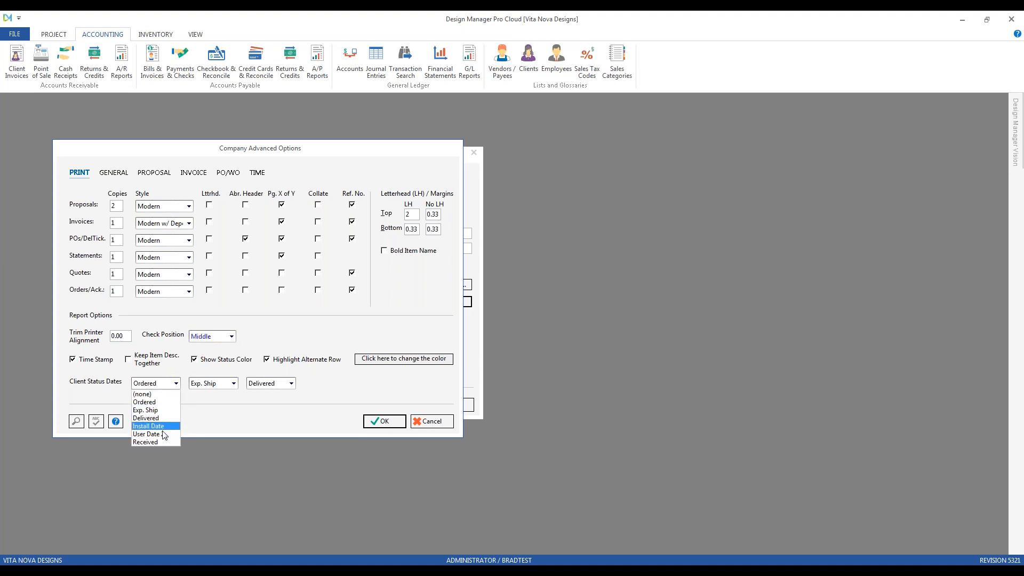
pyautogui.click(160, 402)
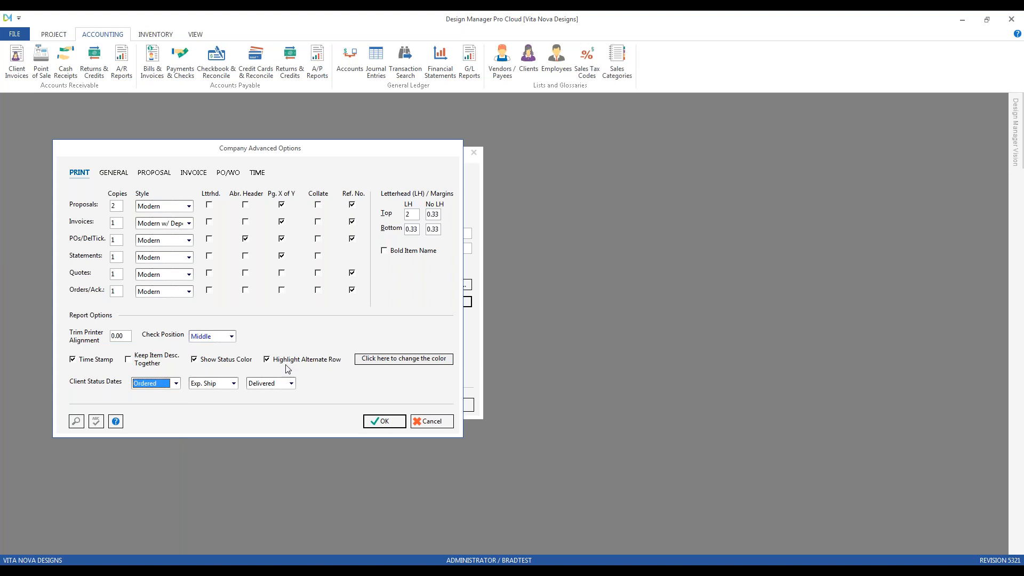
# Show the company's General advanced options and open project CAR01 for editing beside them
pyautogui.click(119, 176)
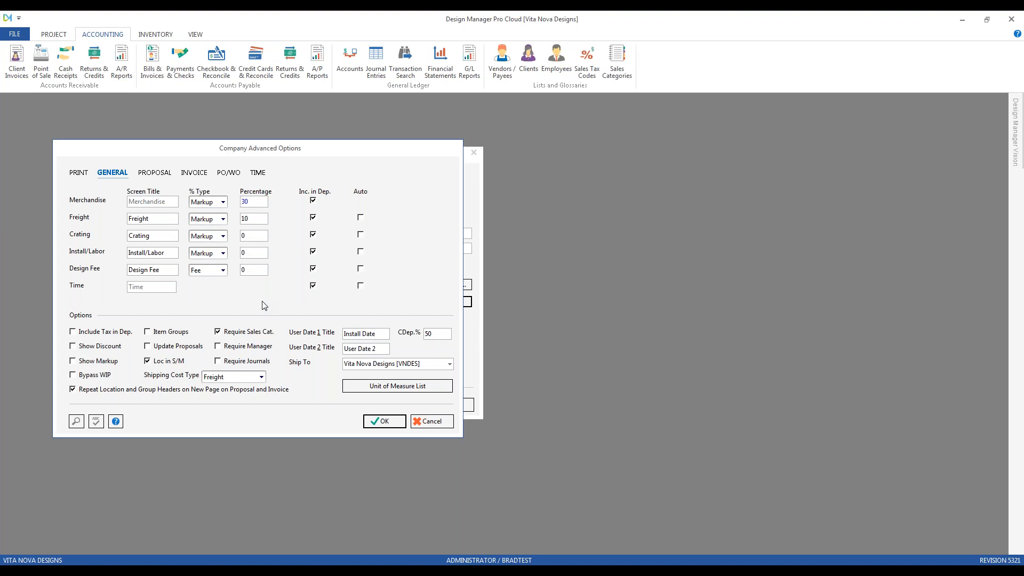
pyautogui.click(54, 34)
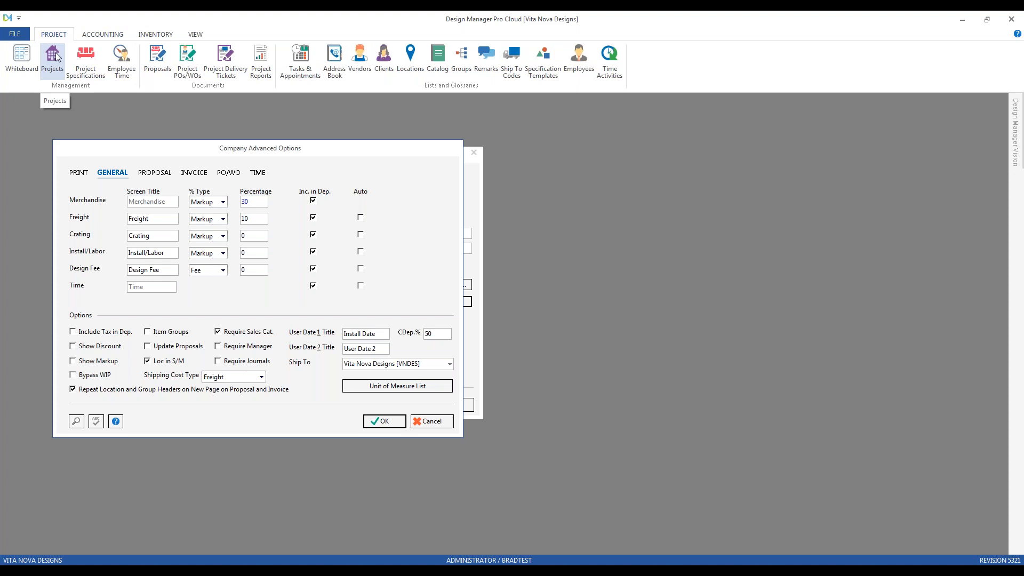
pyautogui.click(56, 57)
pyautogui.moveTo(116, 183); pyautogui.dragTo(408, 188)
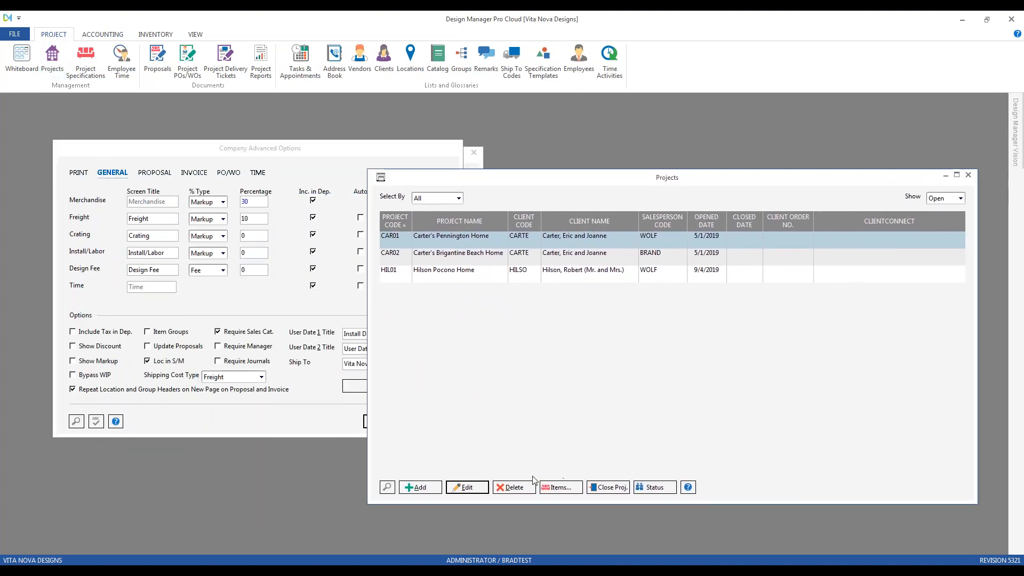
pyautogui.click(478, 487)
pyautogui.moveTo(403, 223); pyautogui.dragTo(579, 185)
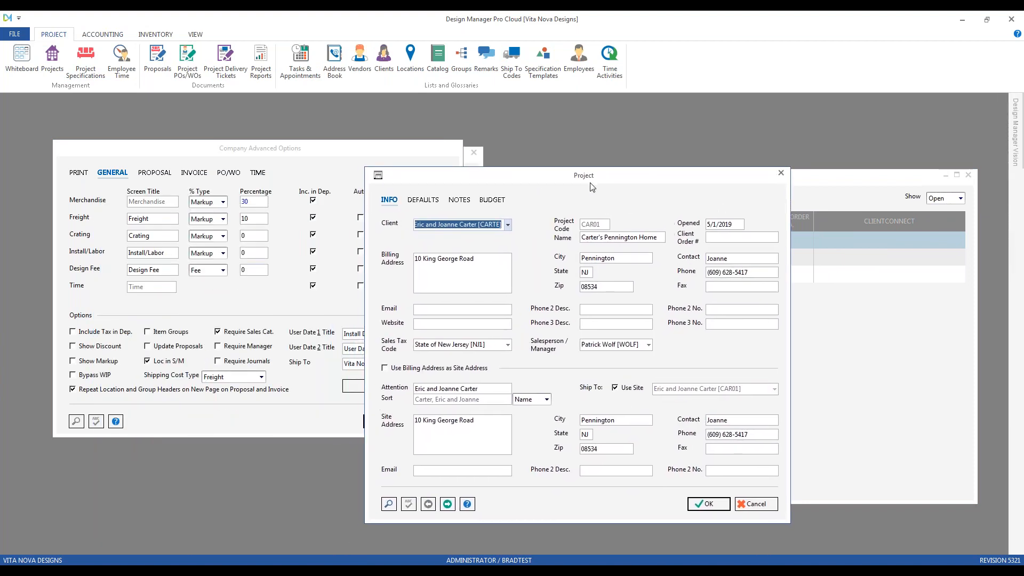
# Review the General advanced mark-up options in project CAR01's defaults, cancel out of the project and minimize the Projects list
pyautogui.click(430, 201)
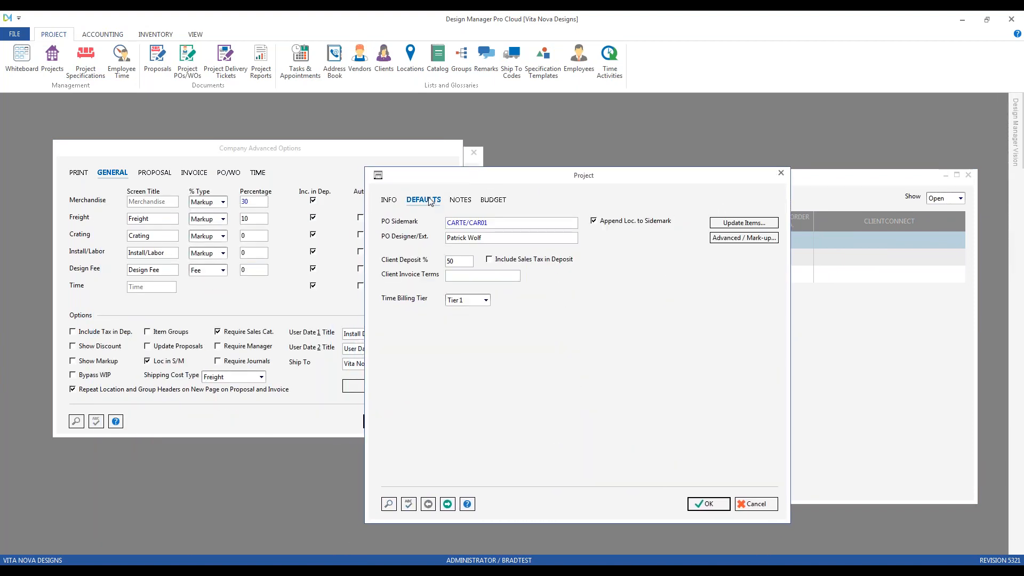
pyautogui.click(738, 241)
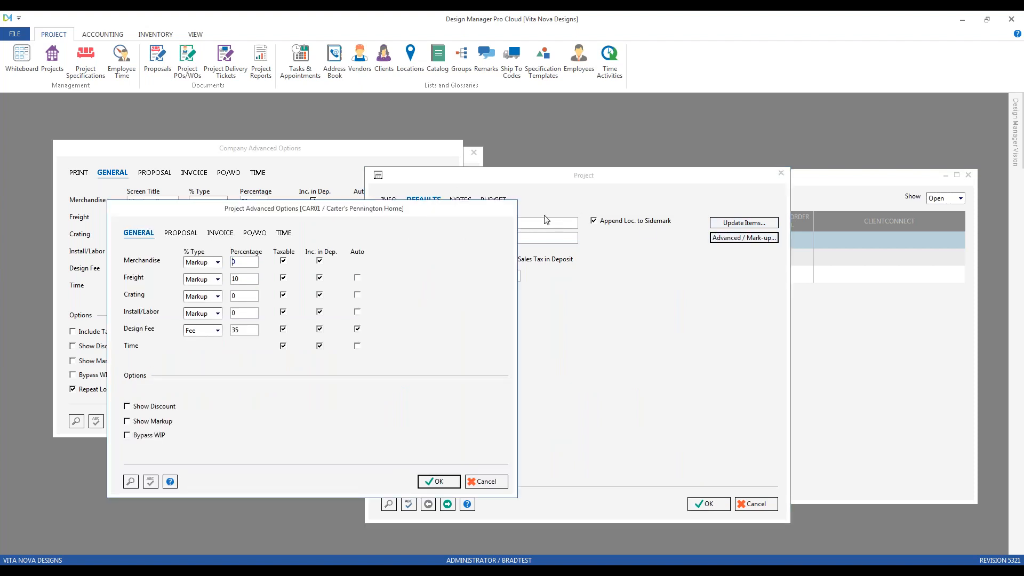
pyautogui.moveTo(356, 212); pyautogui.dragTo(611, 178)
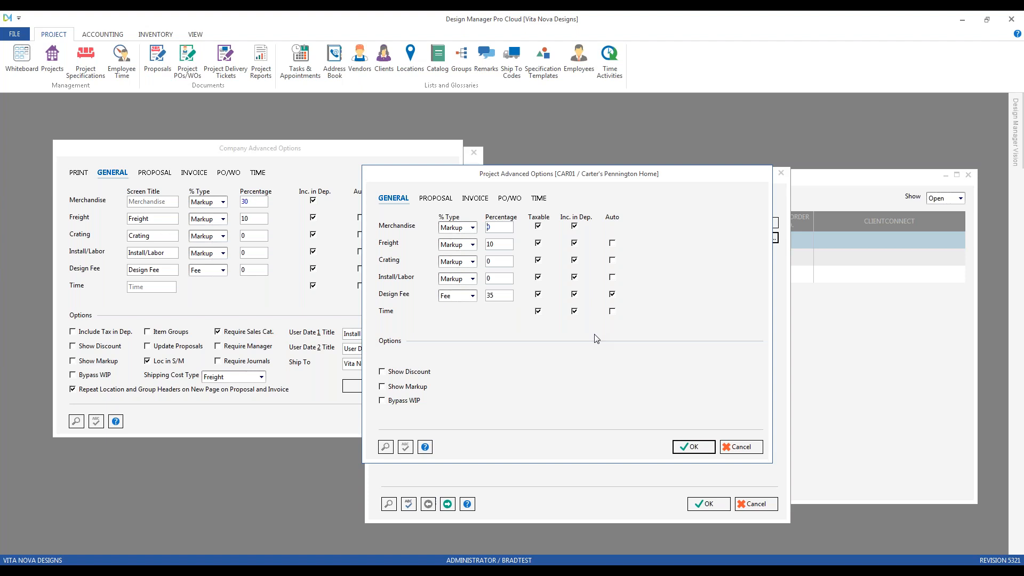
pyautogui.click(749, 452)
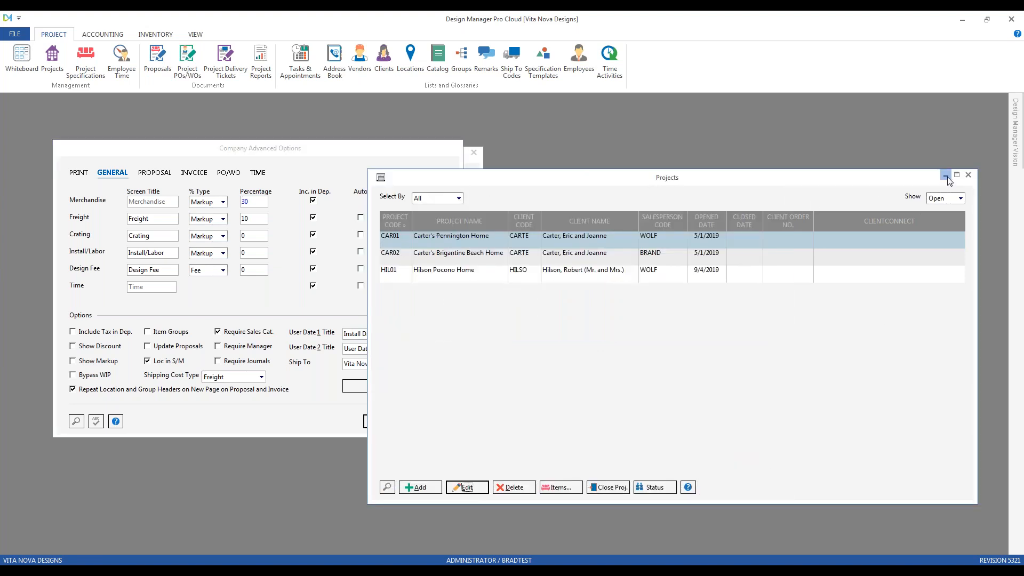
pyautogui.click(945, 175)
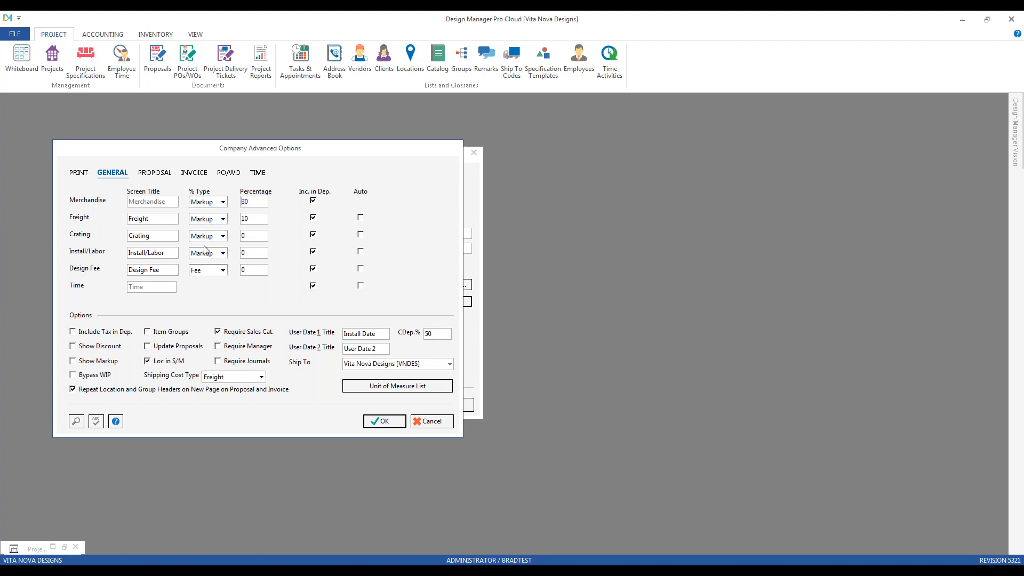
# Change the Crating screen title to "Purchasing Fee" in the company's General advanced options
pyautogui.doubleClick(144, 235)
pyautogui.write('Purchsi')
pyautogui.press('BackSpace')
pyautogui.press('BackSpace')
pyautogui.write('asing Fee')
pyautogui.press('Tab')
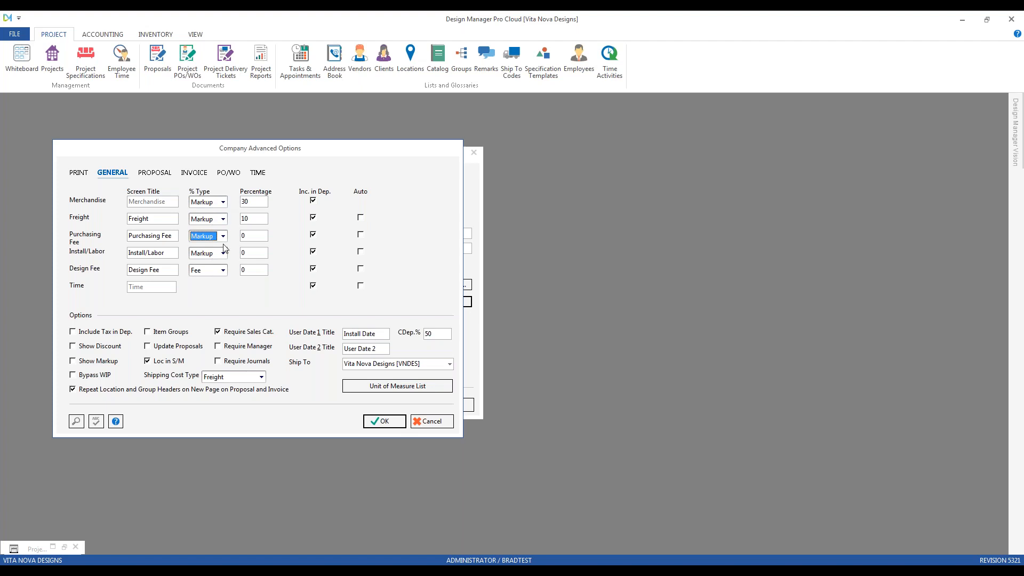
# Look at the Merchandise percentage types and try the Auto option for Freight and Design Fee, restoring each one
pyautogui.click(223, 204)
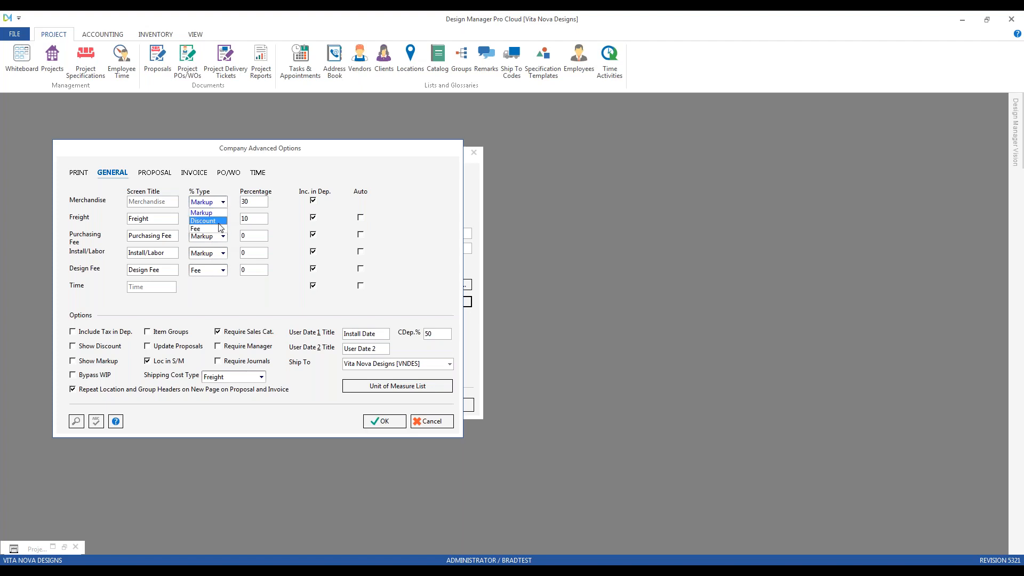
pyautogui.click(223, 189)
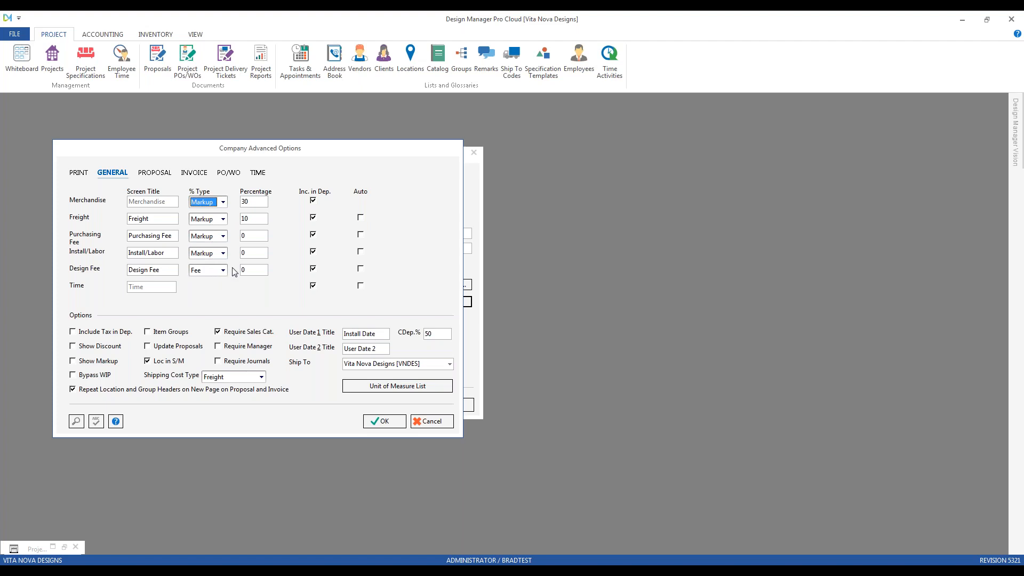
pyautogui.click(255, 202)
pyautogui.click(361, 219)
pyautogui.click(362, 220)
pyautogui.click(361, 269)
pyautogui.click(362, 269)
# Restore the Projects list and check the automatic Design Fee in project CAR01's advanced mark-up options, closing the project without saving
pyautogui.click(65, 547)
pyautogui.moveTo(402, 180); pyautogui.dragTo(280, 192)
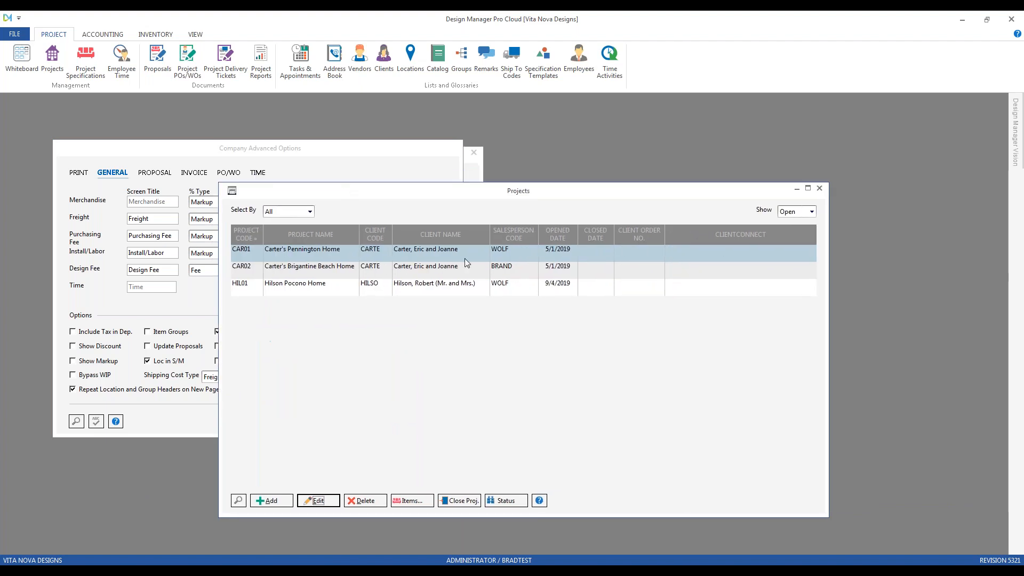
pyautogui.doubleClick(462, 254)
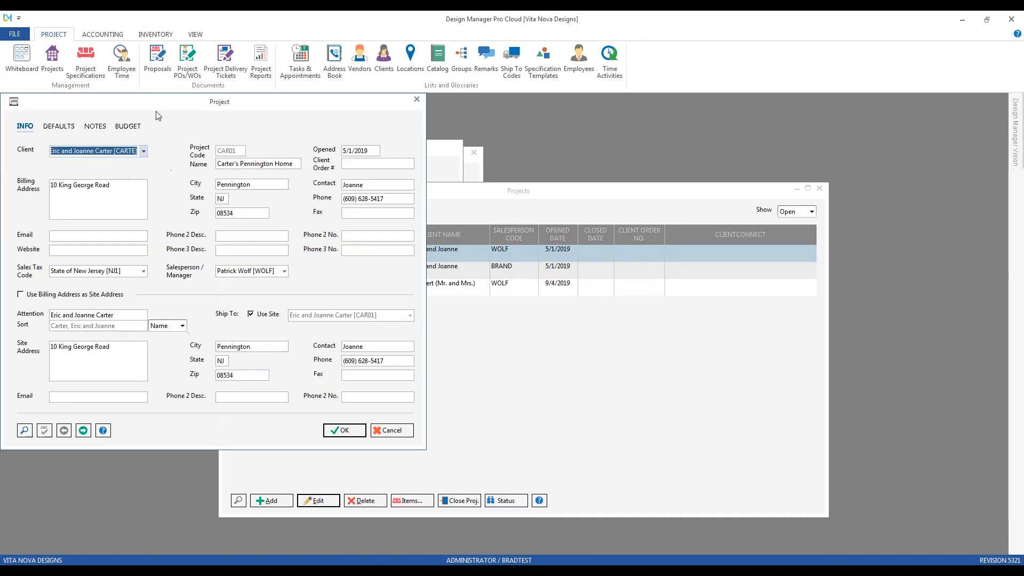
pyautogui.click(458, 209)
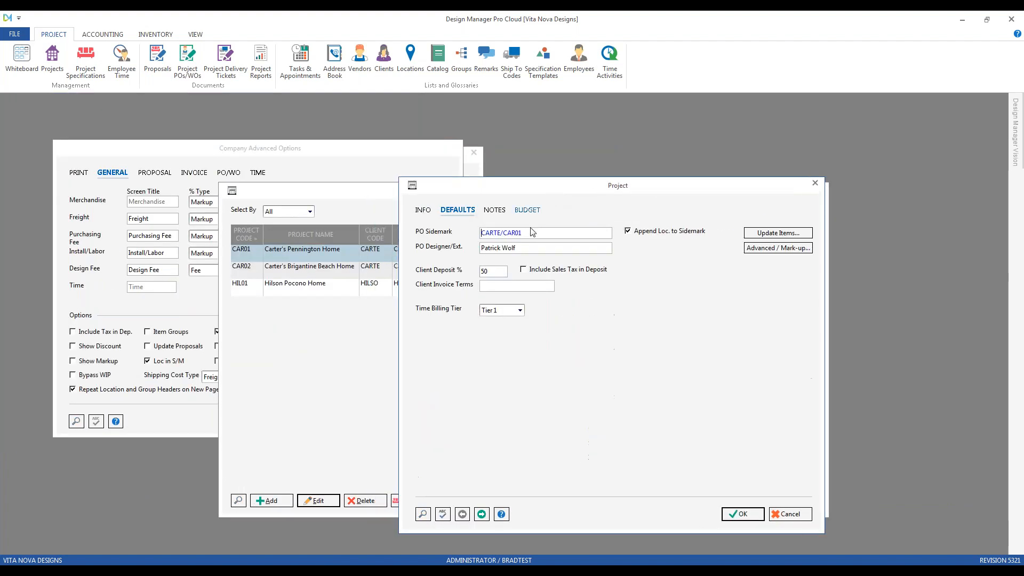
pyautogui.click(751, 249)
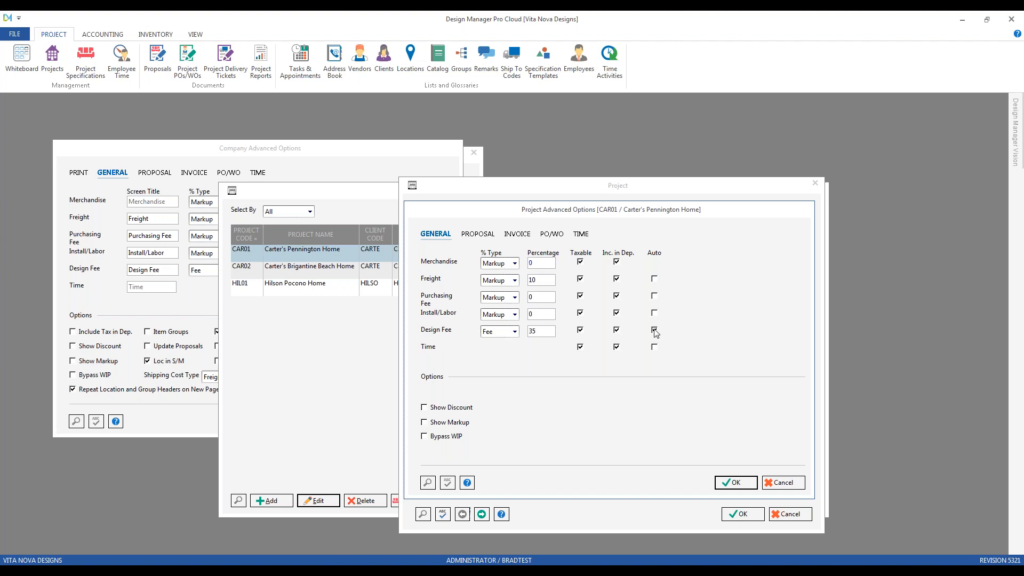
pyautogui.click(791, 483)
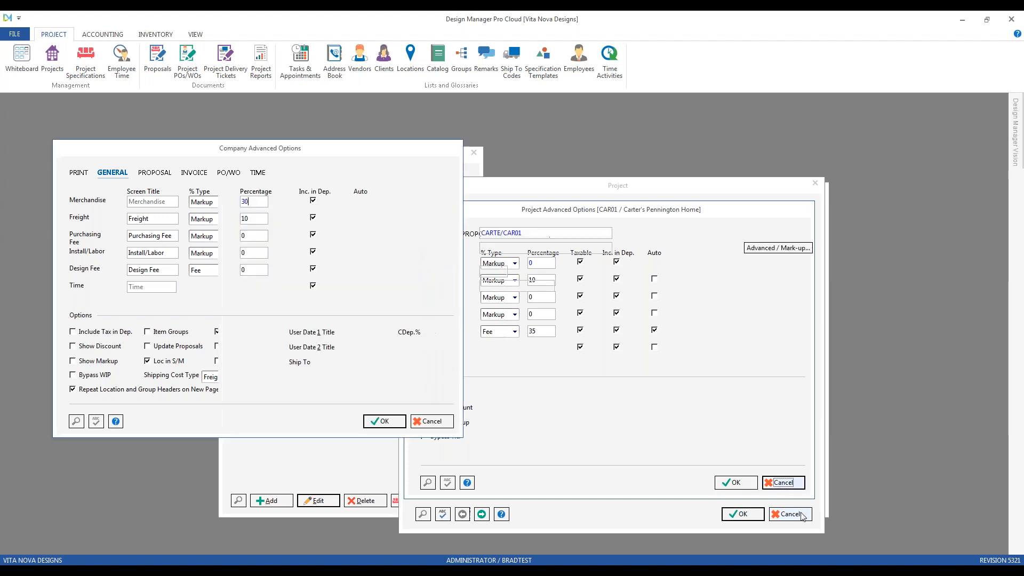
pyautogui.click(790, 513)
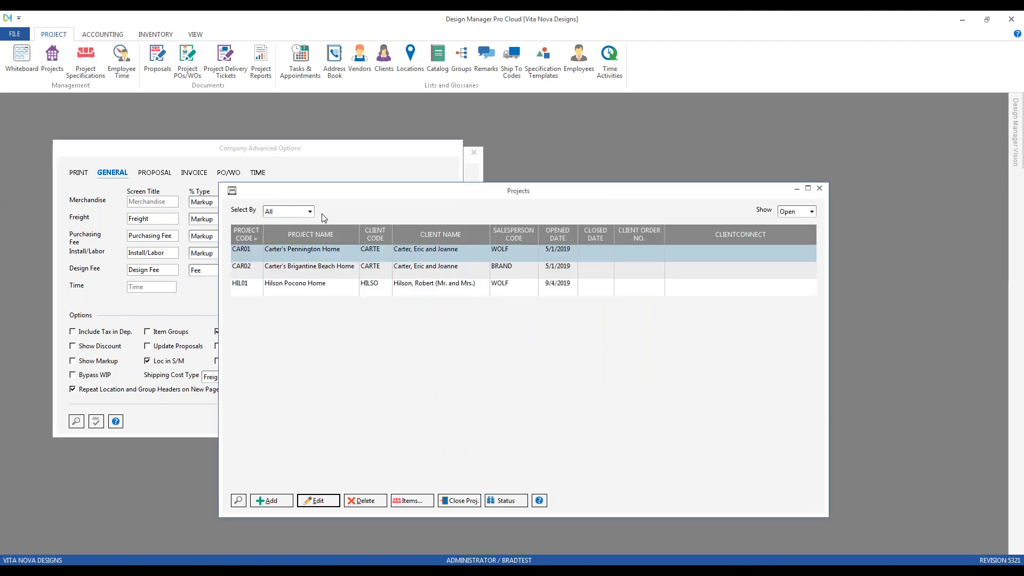
# Start a new item in project CAR01's specifications with the sales category Furniture [FURN]
pyautogui.moveTo(325, 198); pyautogui.dragTo(214, 166)
pyautogui.click(312, 470)
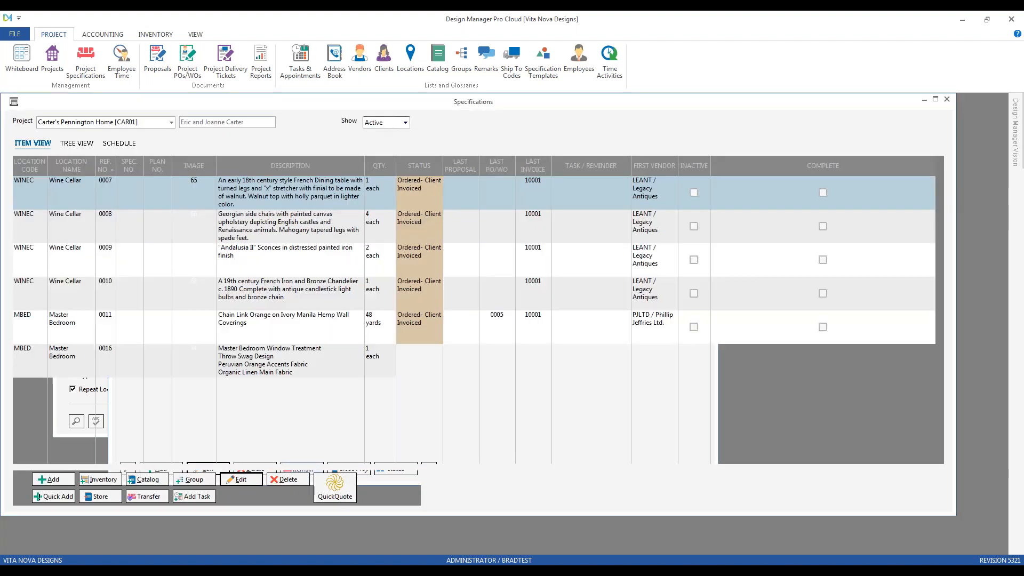
pyautogui.click(62, 476)
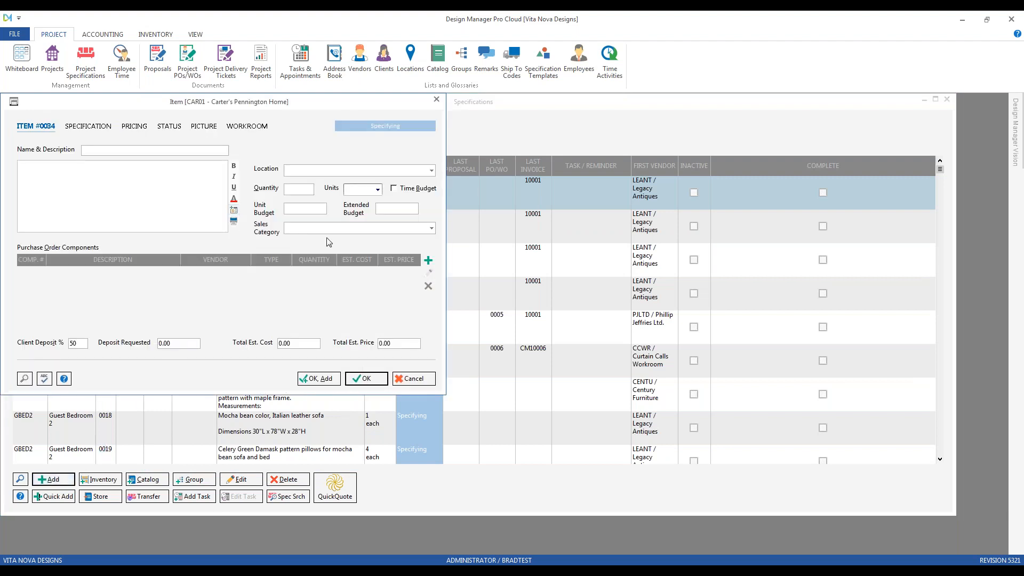
pyautogui.click(387, 230)
pyautogui.write('Furniture [FURN]')
pyautogui.press('Tab')
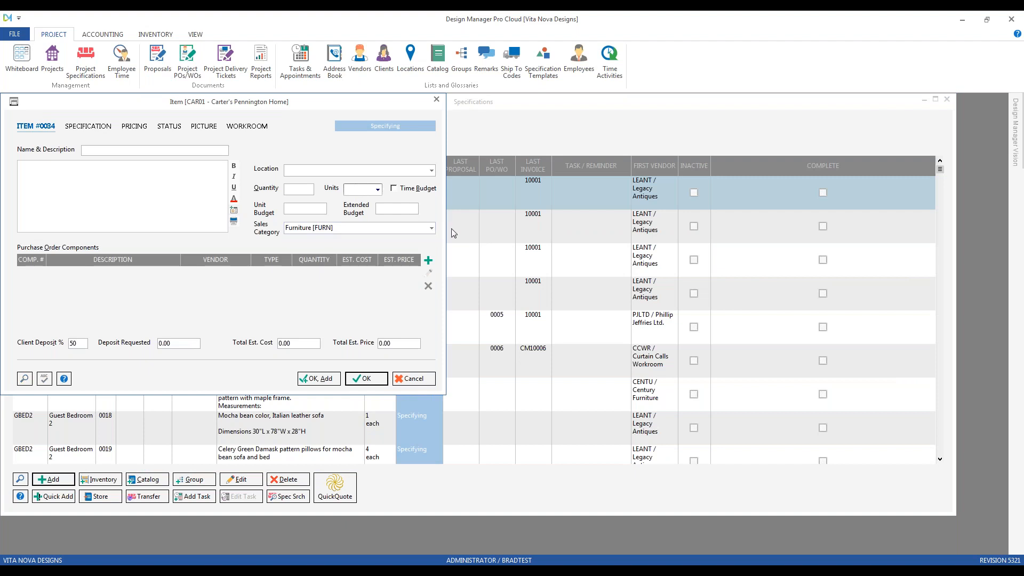
# Add a merchandise component to the new item with a unit cost of 1000
pyautogui.click(428, 261)
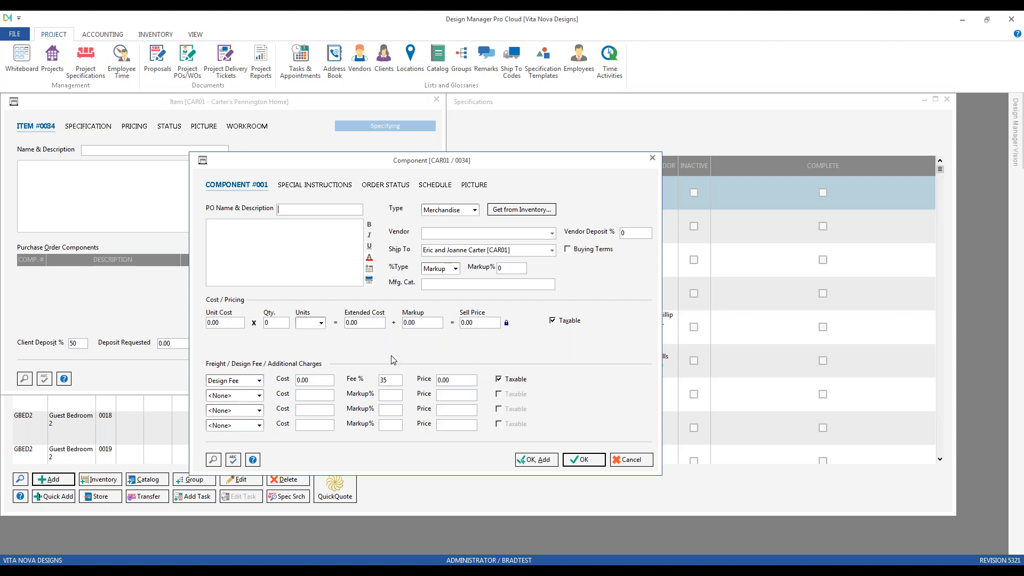
pyautogui.click(219, 323)
pyautogui.write('15')
pyautogui.press('BackSpace')
pyautogui.write('000')
pyautogui.press('Tab')
pyautogui.click(584, 460)
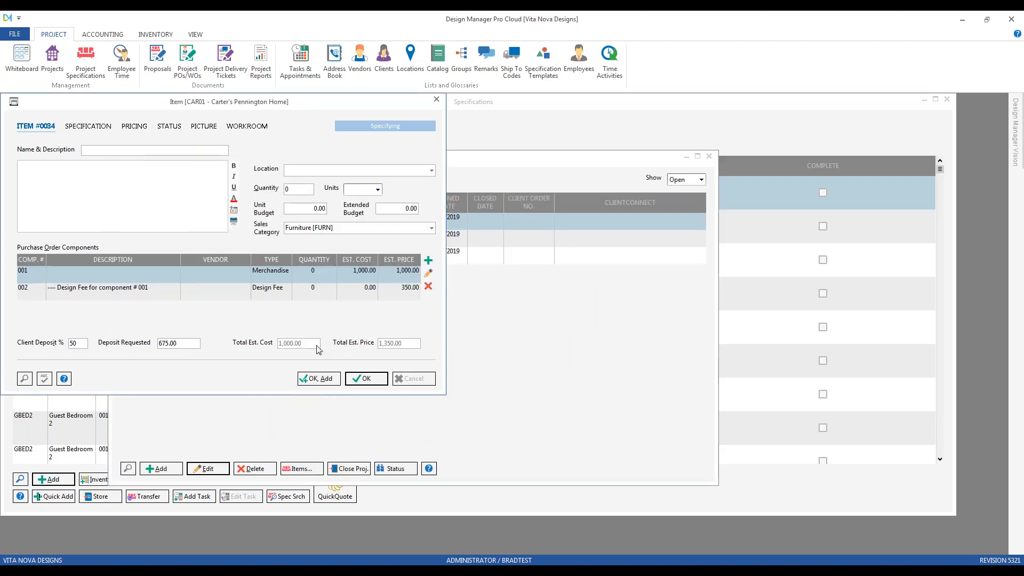
# Inspect the merchandise and design fee components, save the item, and return to the company's General advanced options
pyautogui.click(96, 295)
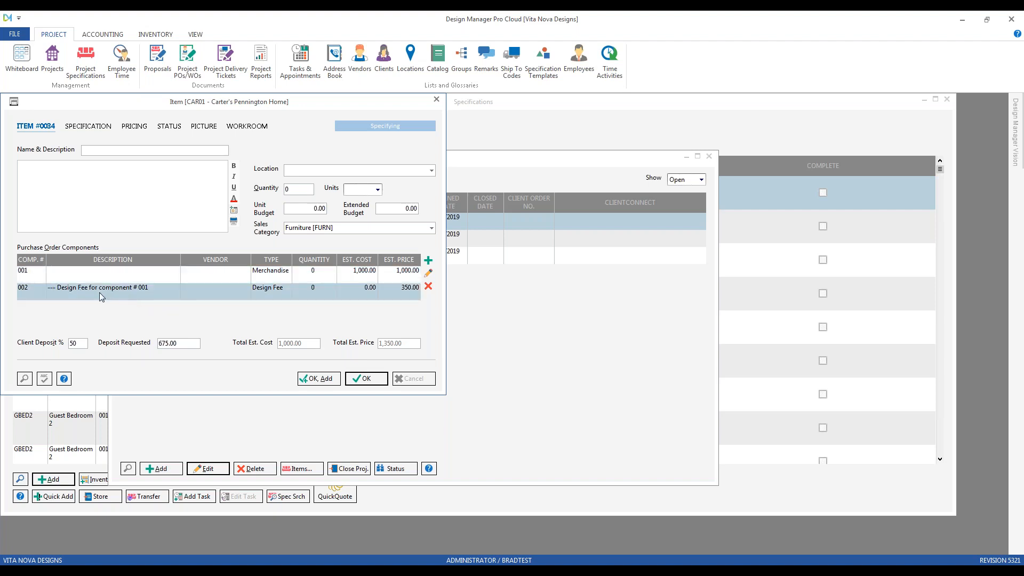
pyautogui.click(43, 275)
pyautogui.click(371, 380)
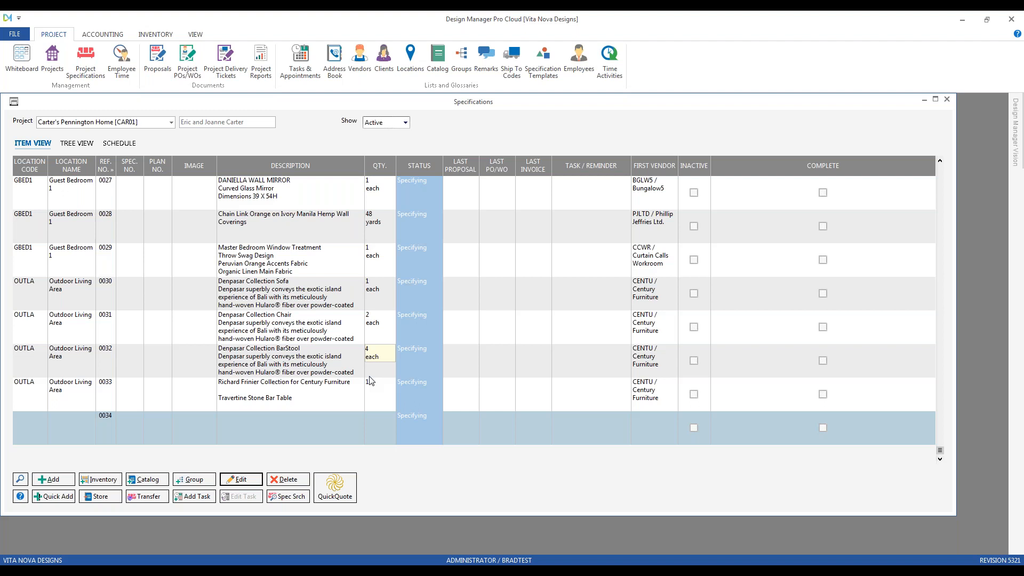
pyautogui.click(948, 101)
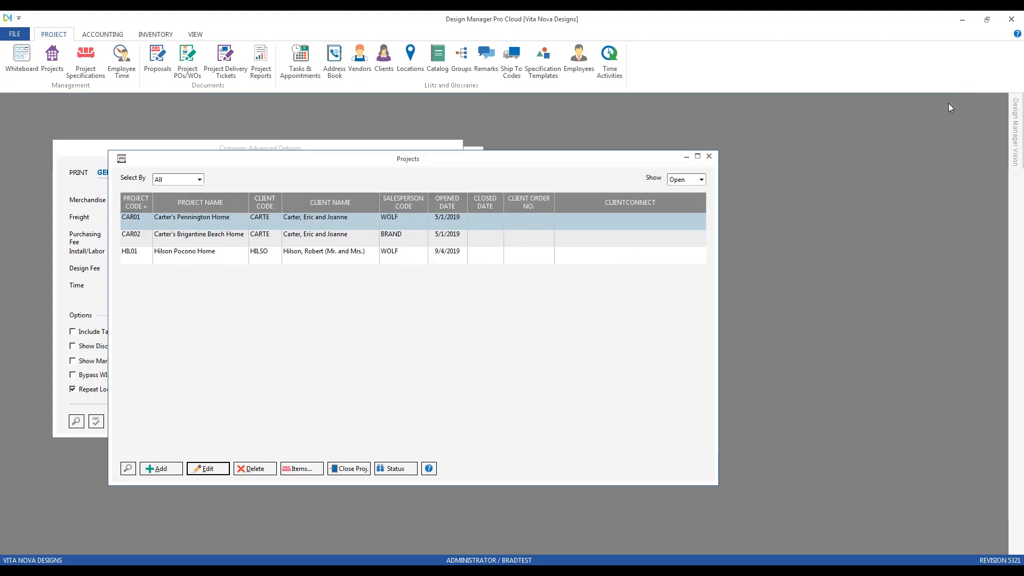
pyautogui.click(686, 156)
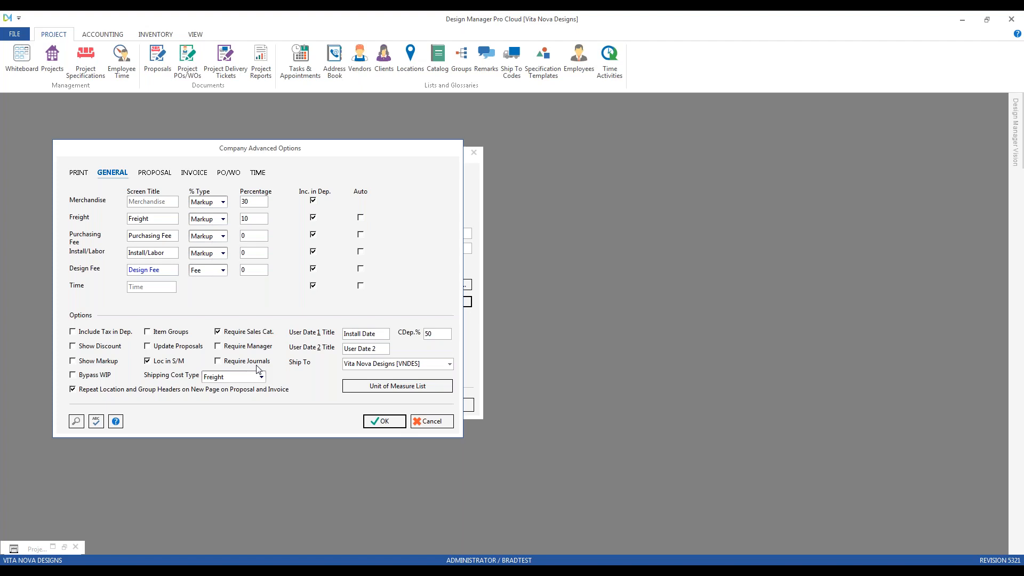
# Review the User Date 1 title, the client deposit percentage and the entries in the Units of Measure List
pyautogui.click(358, 333)
pyautogui.click(378, 333)
pyautogui.click(440, 334)
pyautogui.click(406, 394)
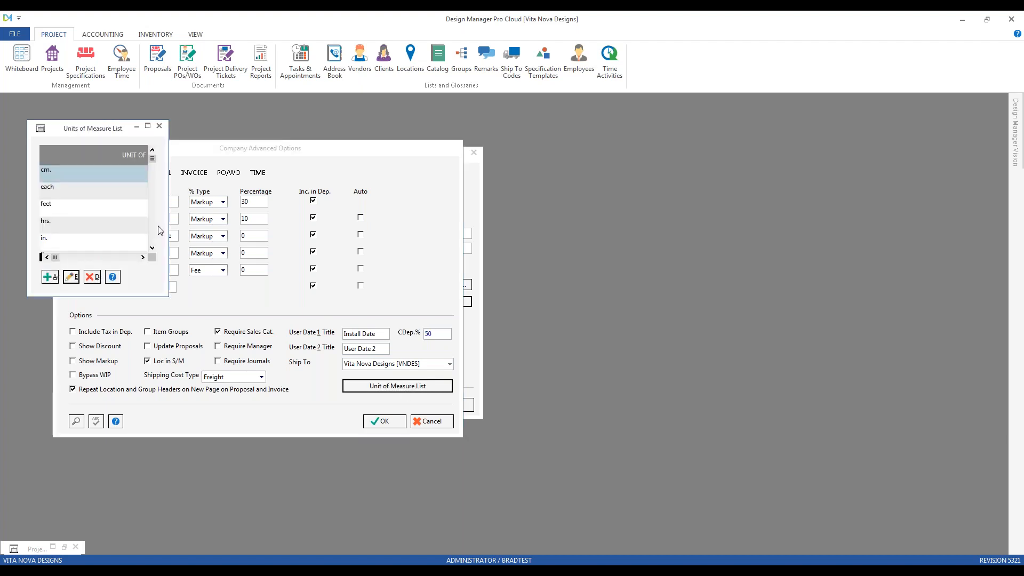
pyautogui.click(152, 248)
pyautogui.click(152, 248)
pyautogui.click(152, 249)
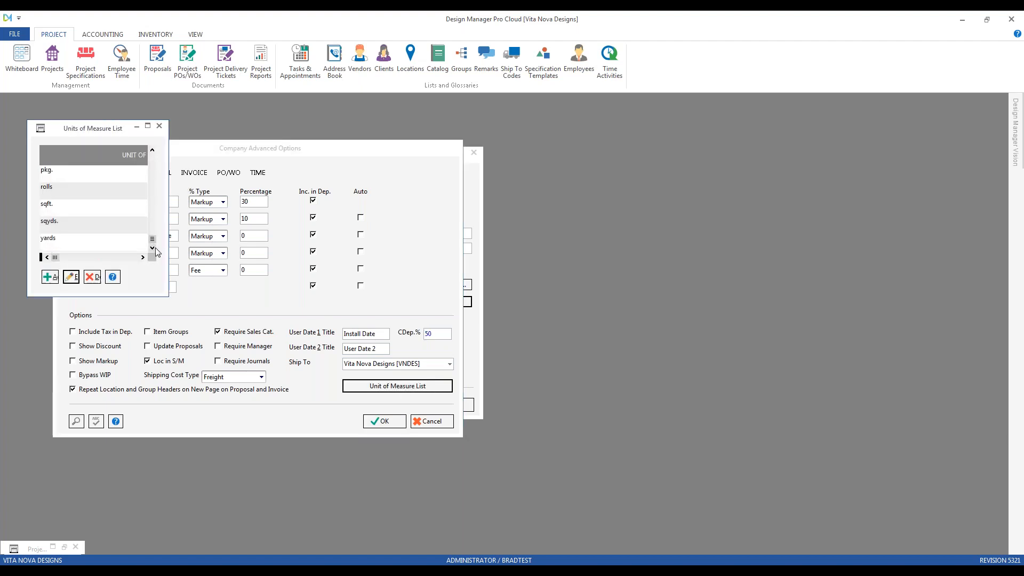
pyautogui.click(159, 126)
# Open the project specifications and choose project CAR01
pyautogui.click(89, 70)
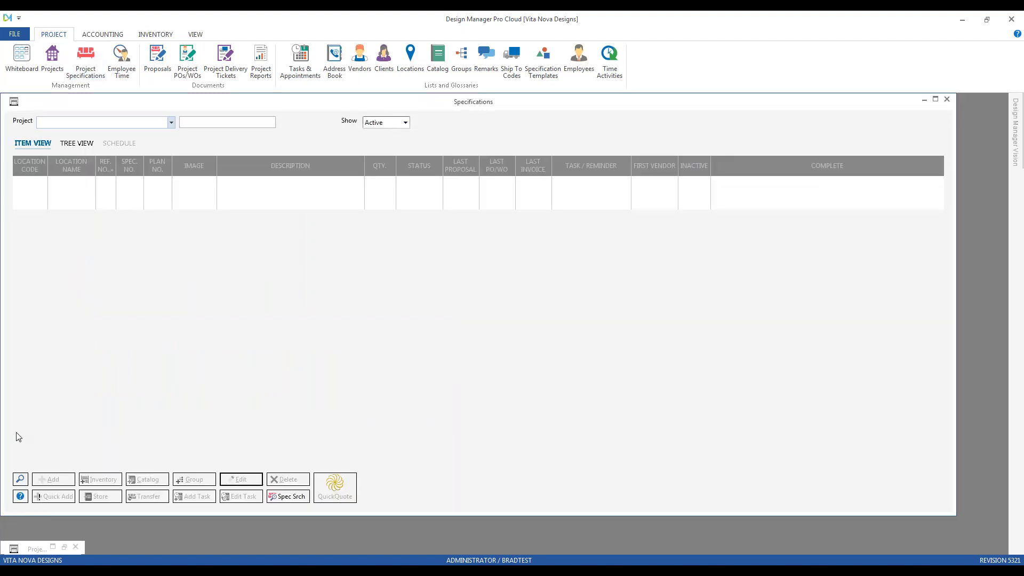
pyautogui.click(20, 479)
pyautogui.doubleClick(112, 205)
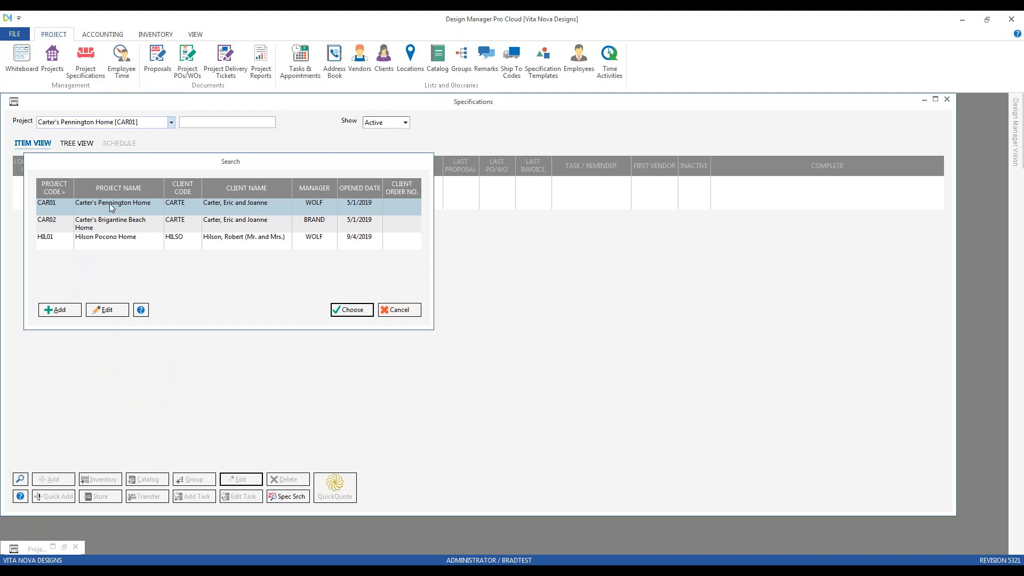
# Open the first Wine Cellar item, examine the choices available for its units of measure, and close it without saving
pyautogui.doubleClick(275, 197)
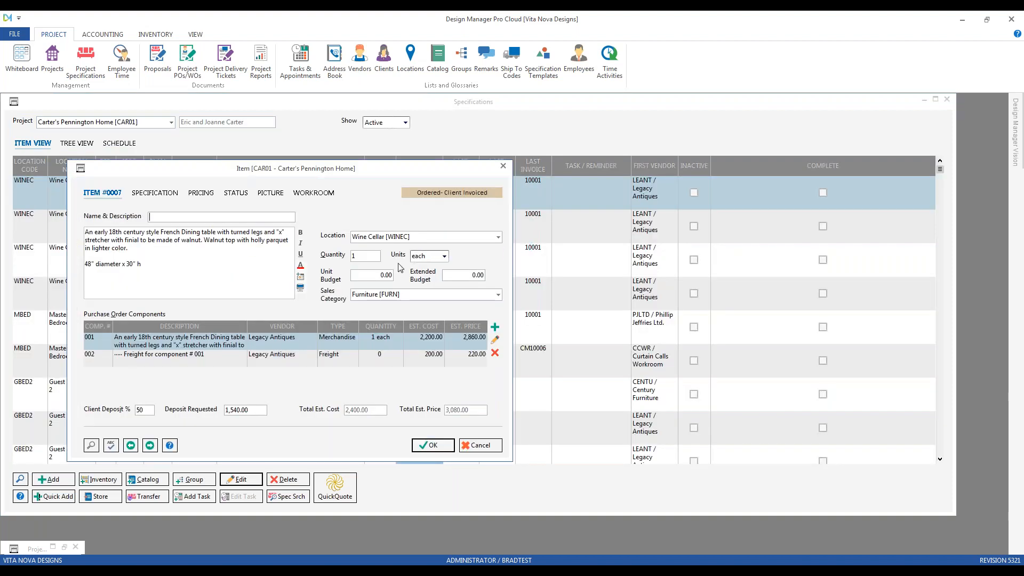
pyautogui.click(444, 256)
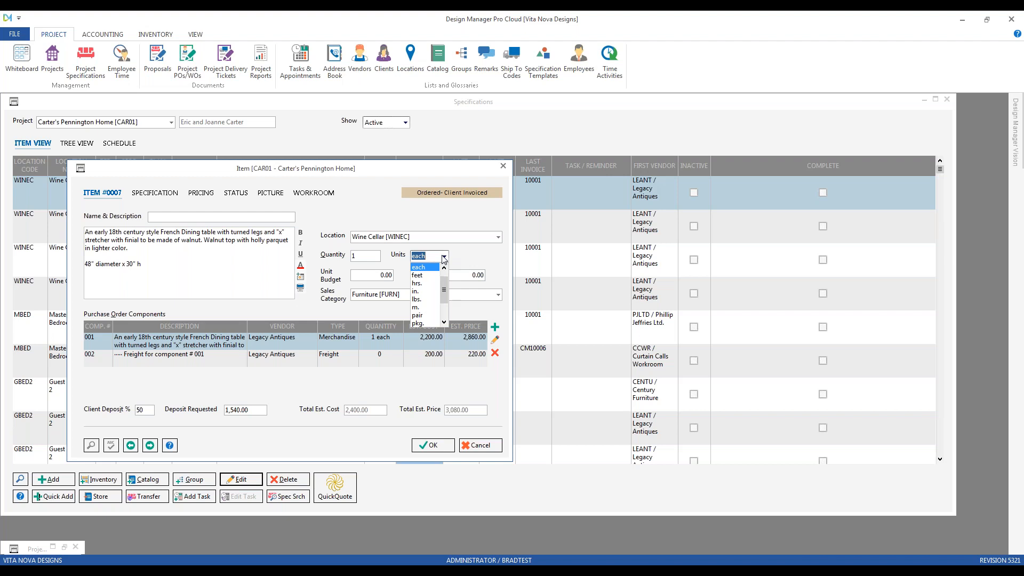
pyautogui.click(480, 445)
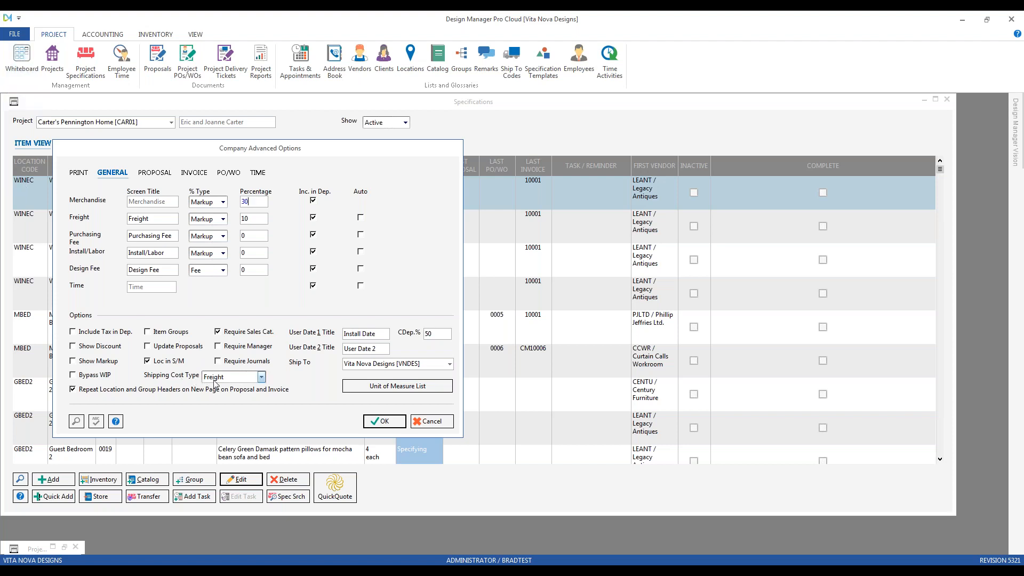
# Examine the Shipping Cost Type choices in the company's General options and look through the Proposal, Invoice and PO/WO options, returning to Proposal
pyautogui.click(241, 378)
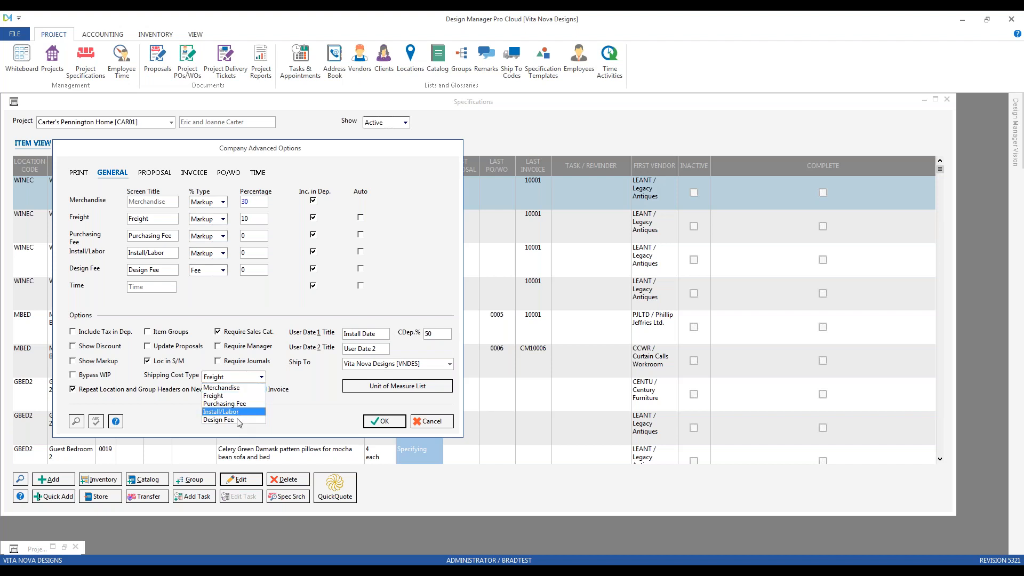
pyautogui.click(314, 419)
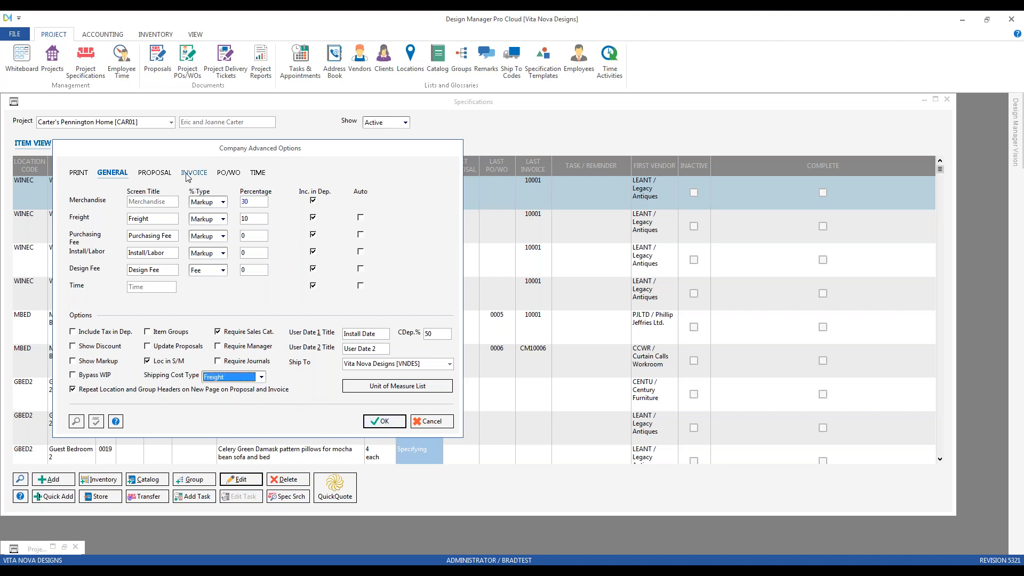
pyautogui.click(163, 174)
pyautogui.click(198, 176)
pyautogui.click(234, 174)
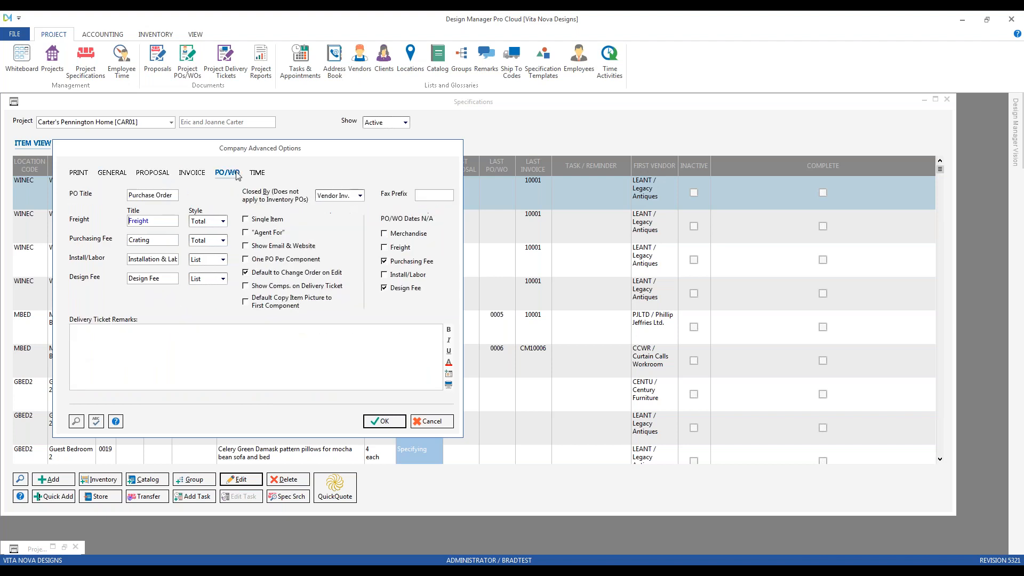
pyautogui.click(164, 174)
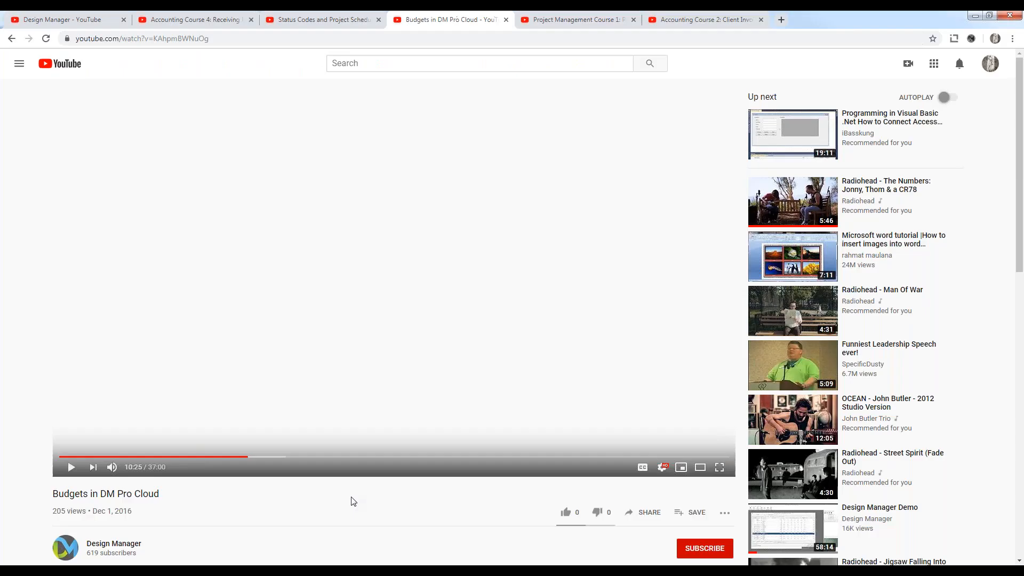
# On YouTube, show the Project Management Course 1: Proposals and Accounting Course 2: Client Invoices video pages, highlight their titles, and minimize the browser
pyautogui.click(559, 23)
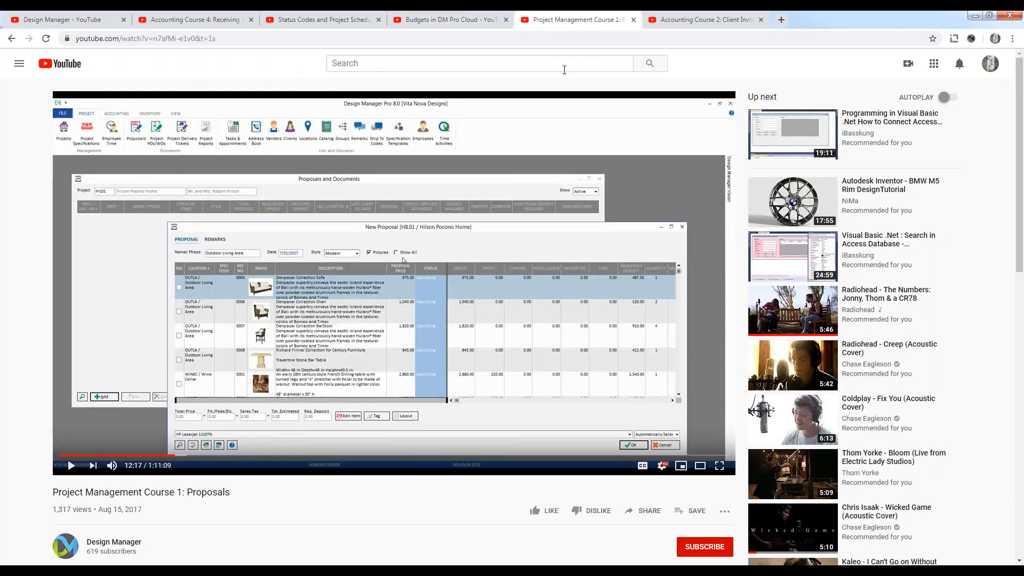
pyautogui.moveTo(189, 489); pyautogui.dragTo(243, 496)
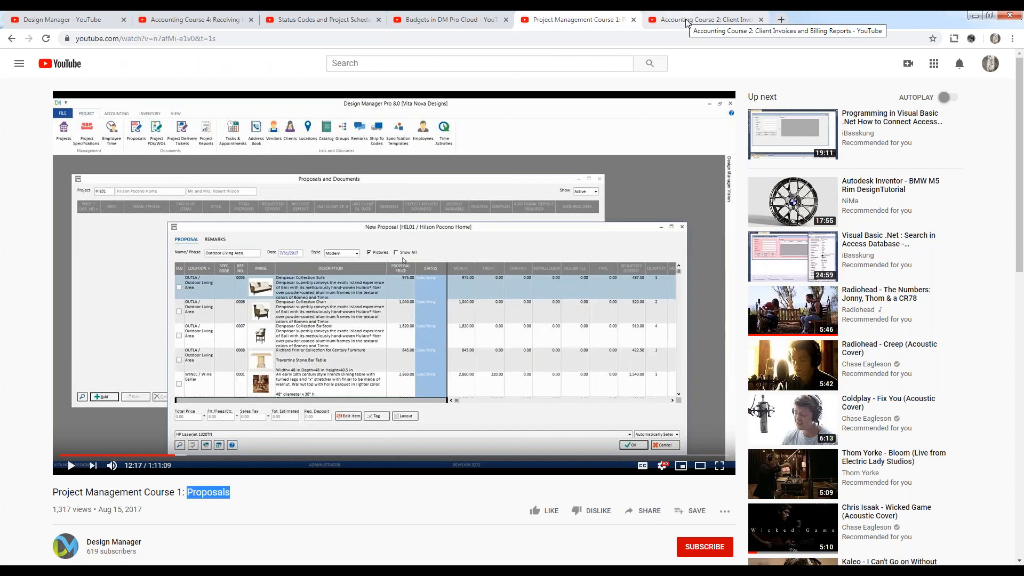
pyautogui.click(659, 17)
pyautogui.moveTo(50, 492); pyautogui.dragTo(185, 492)
pyautogui.click(185, 492)
pyautogui.moveTo(54, 490); pyautogui.dragTo(209, 492)
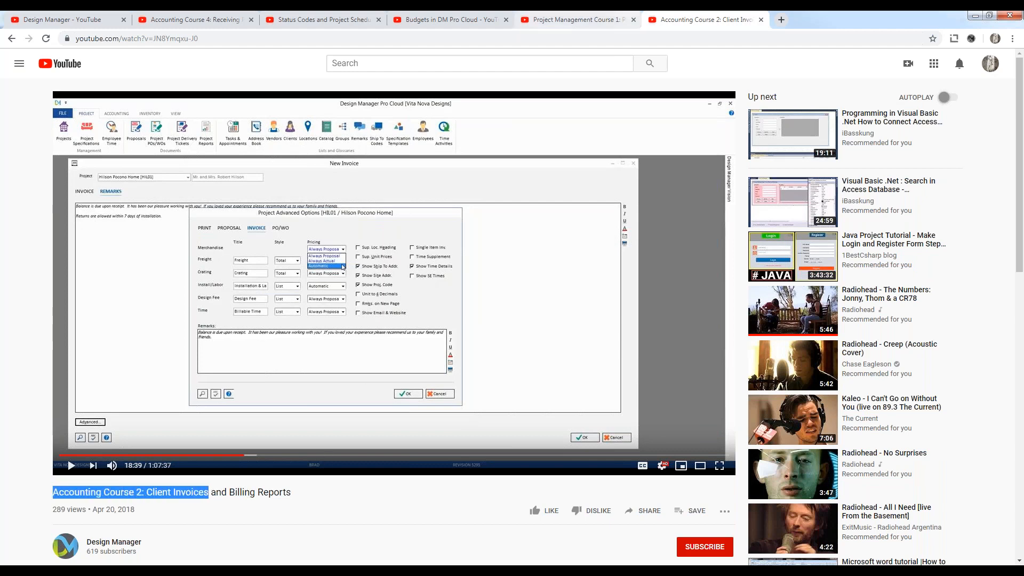
pyautogui.click(974, 15)
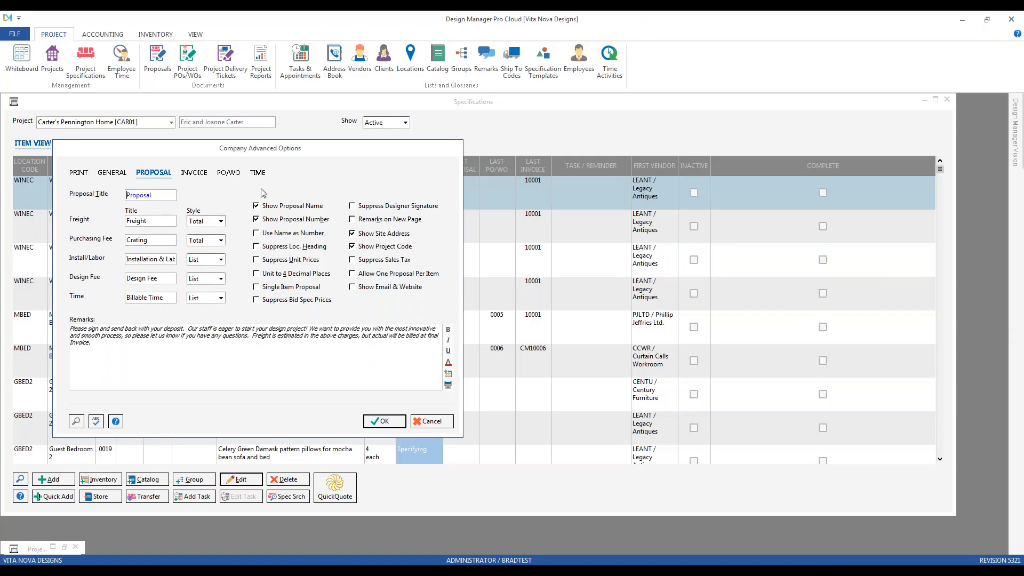